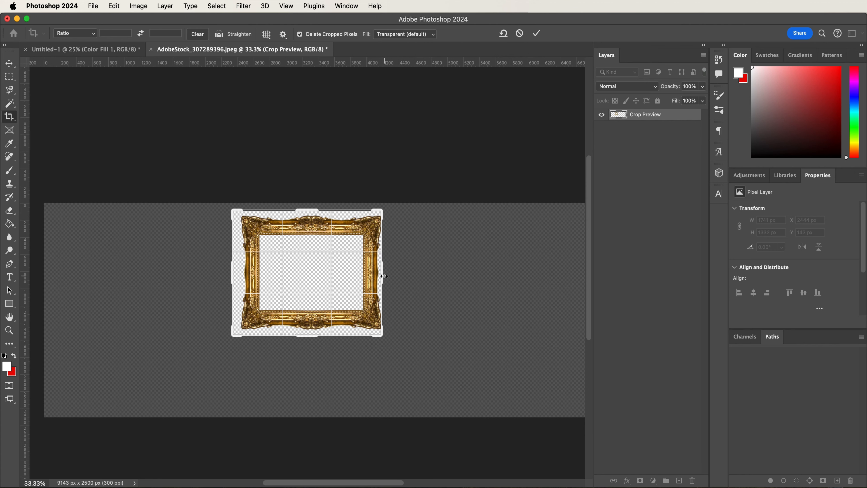
Step: Crop the canvas tightly around the ornate picture frame and rename its layer Gold Frame
key(Return)
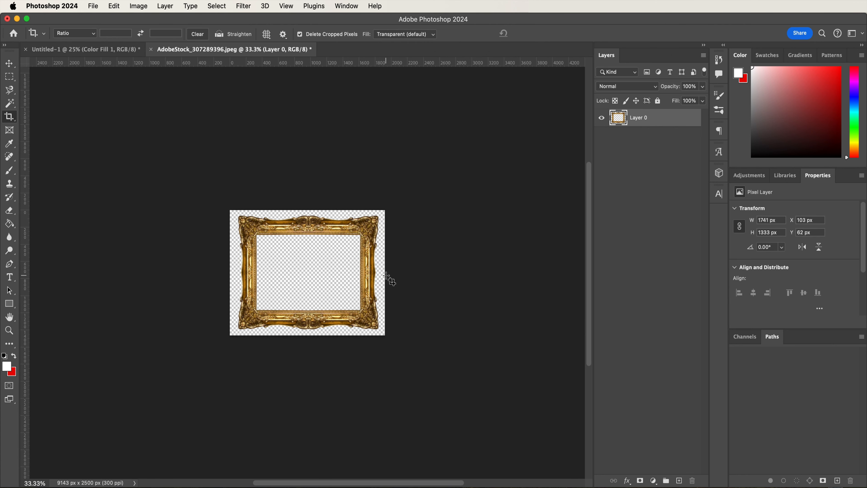
key(super+equal)
key(super+equal)
key(v)
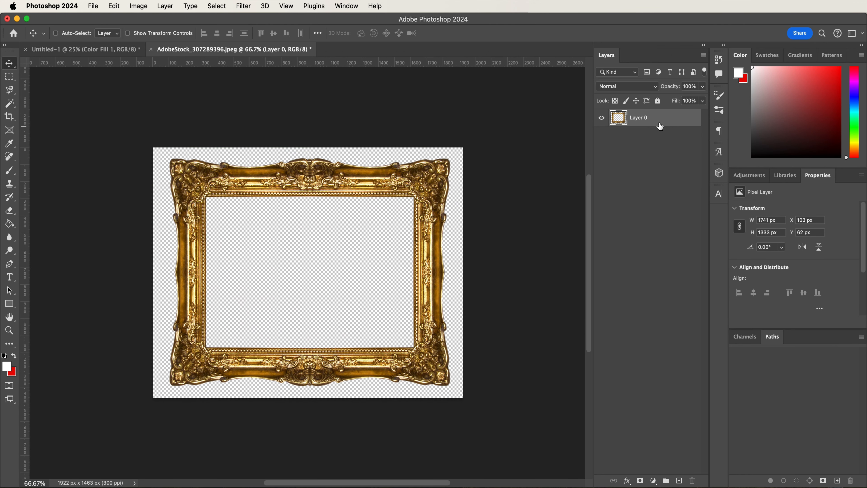
text(Gold Frame)
key(Return)
Step: Convert the Gold Frame layer to a smart object
right_click(663, 122)
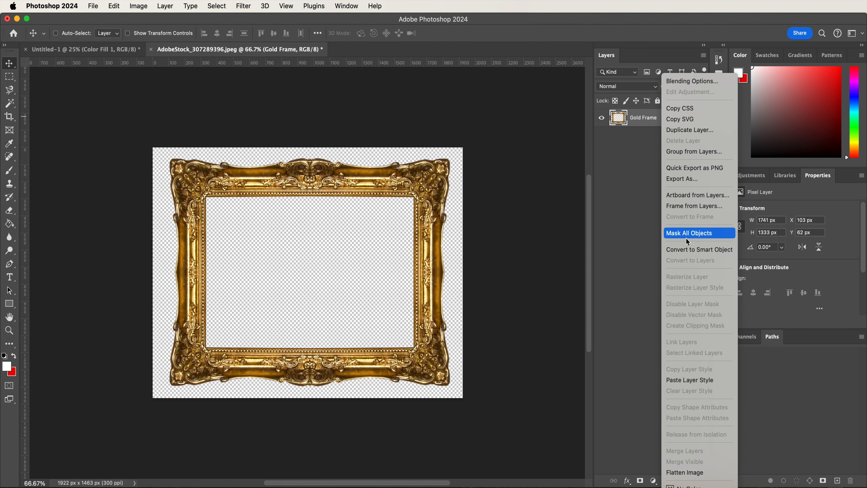
click(688, 245)
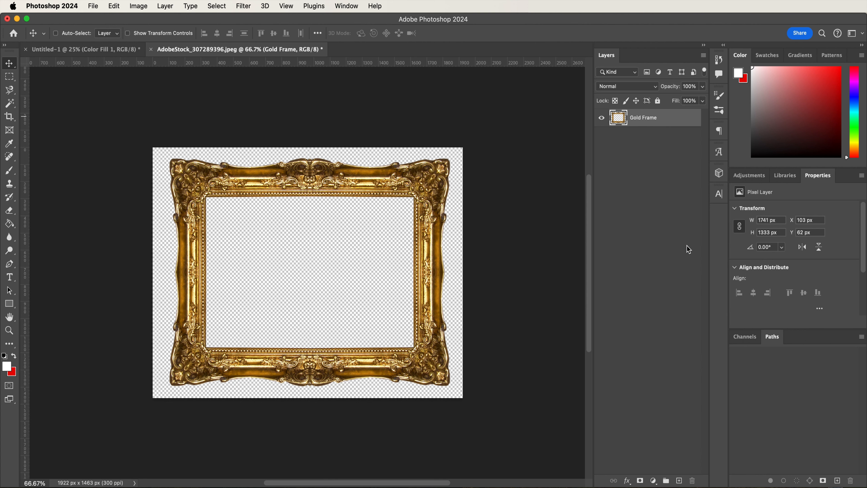
right_click(644, 121)
click(624, 188)
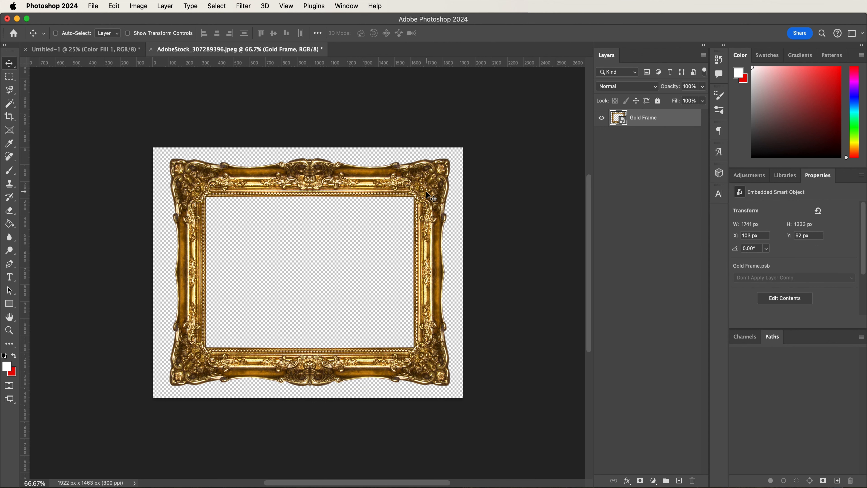
Step: Copy the gold frame into the Untitled-1 document, scaled to about 252%, rotated to about 80°, and centred horizontally on the canvas
drag(252, 187, 312, 266)
key(super+t)
drag(311, 193, 515, 334)
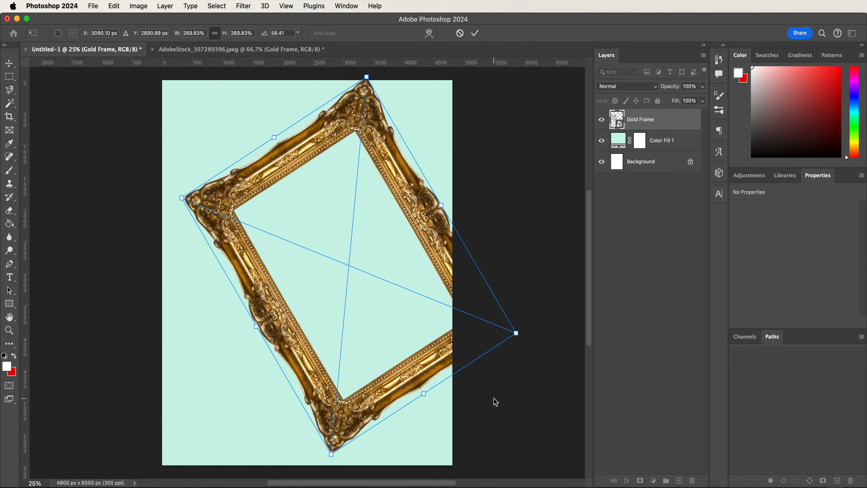
drag(492, 218, 471, 264)
drag(401, 287, 360, 295)
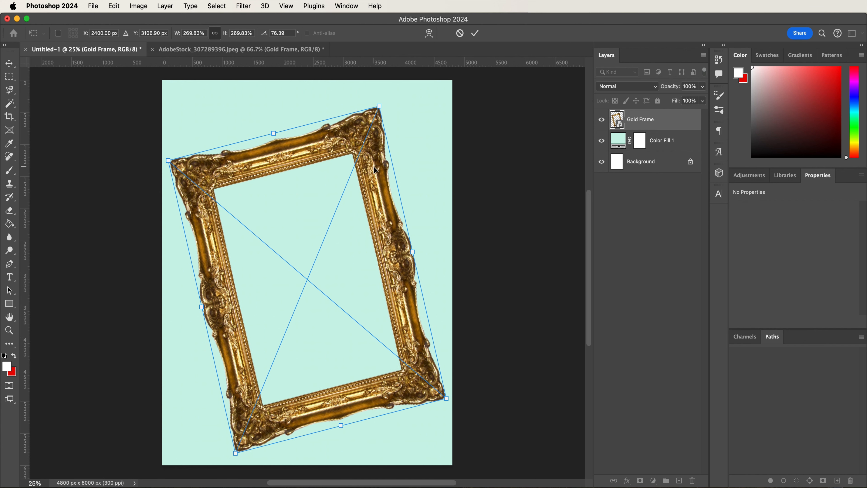
drag(378, 109, 368, 132)
drag(358, 229, 363, 222)
drag(414, 197, 419, 214)
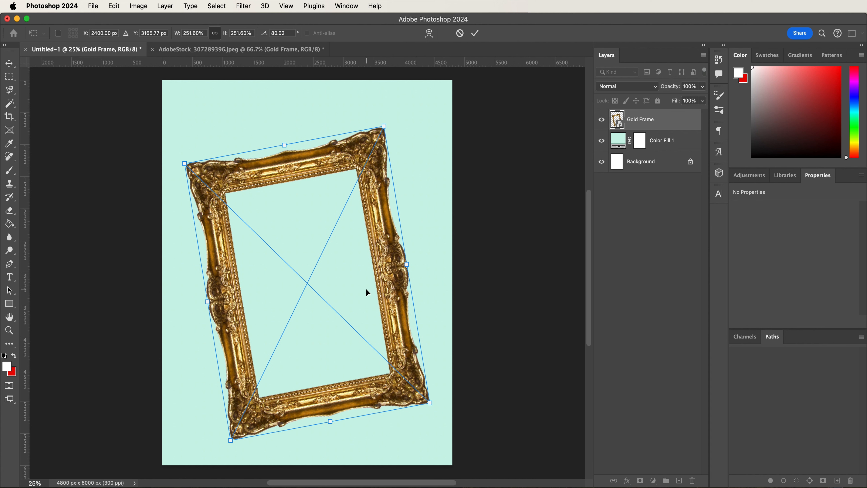
key(Return)
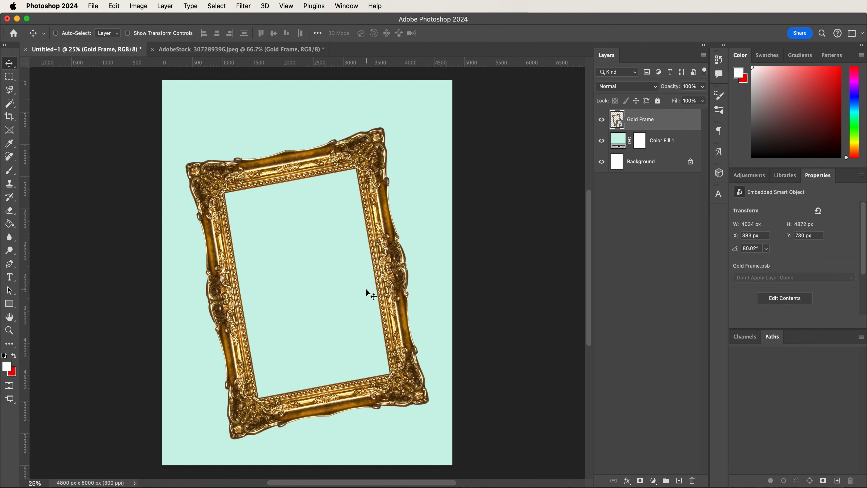
Step: Open the sky photo AdobeStock_322345685.jpeg and turn its background into a layer named Cloud
key(super+o)
double_click(400, 260)
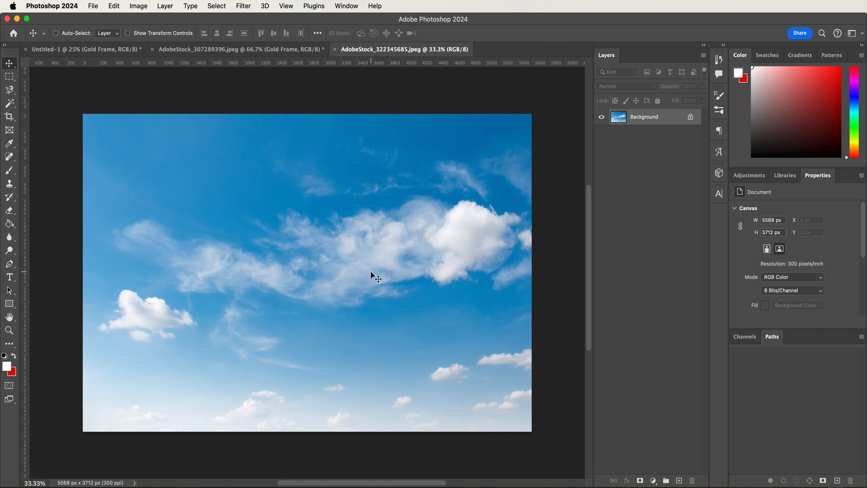
double_click(647, 122)
text(Cloud)
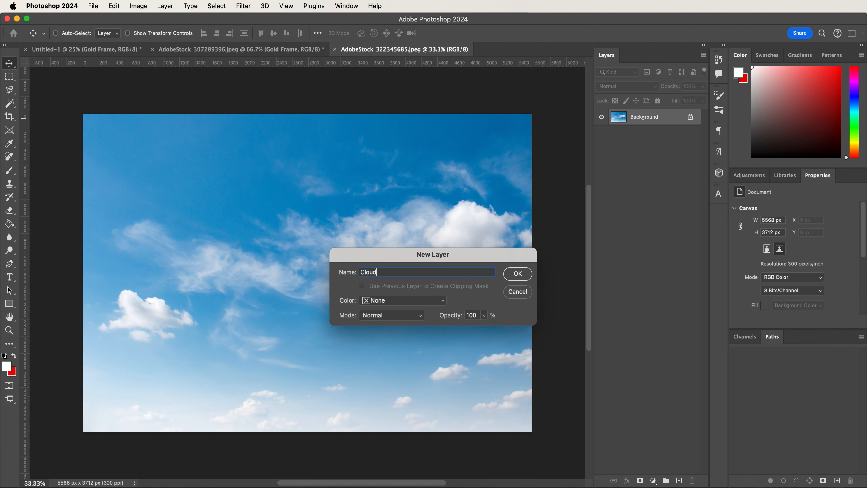
key(Return)
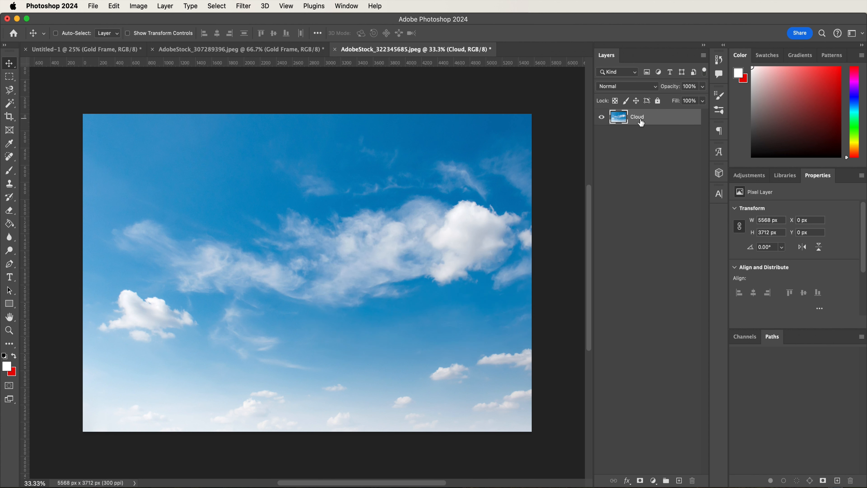
Step: Convert the Cloud layer to a smart object
right_click(642, 123)
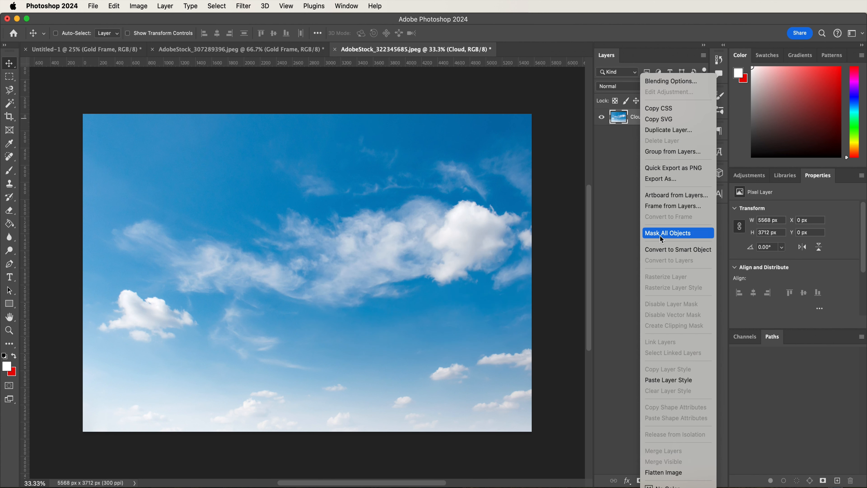
click(659, 251)
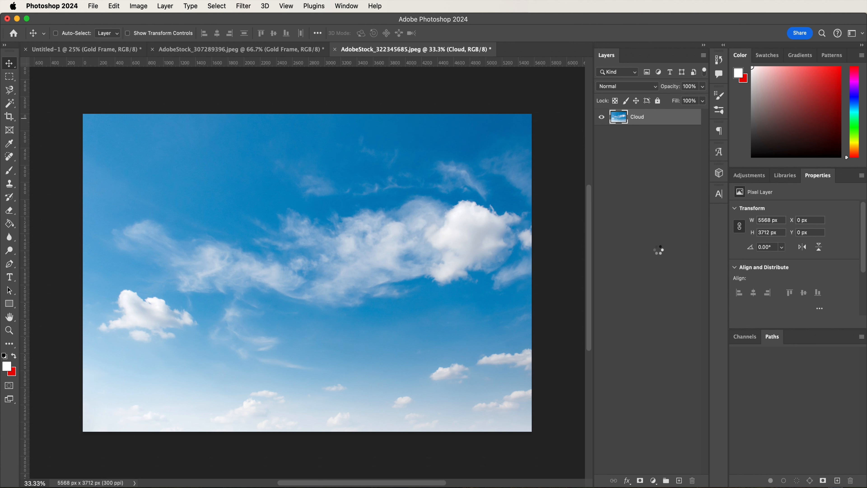
Step: Copy the Cloud layer into Untitled-1 directly beneath the Gold Frame layer and position the clouds to fill the frame opening
drag(283, 163, 329, 287)
drag(324, 253, 347, 329)
drag(667, 125, 667, 159)
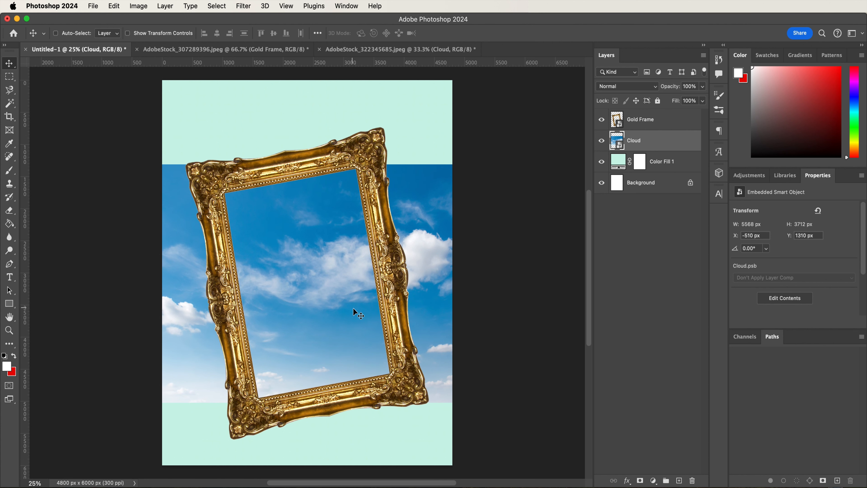
drag(365, 318, 344, 320)
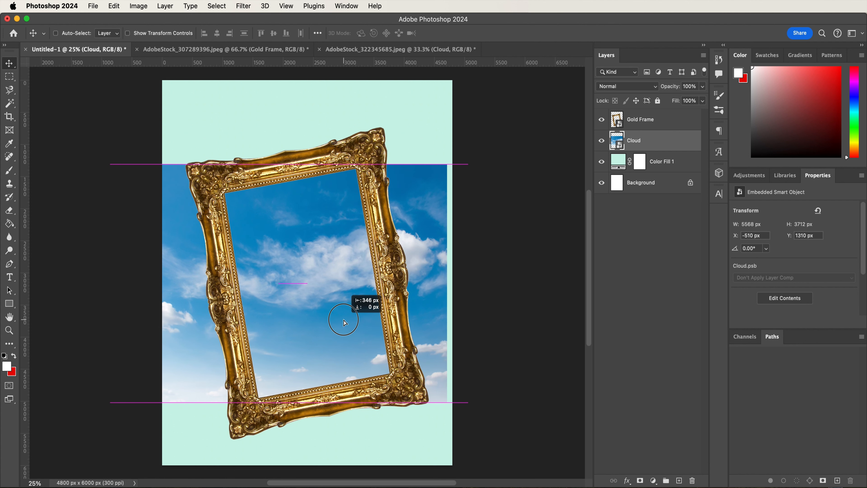
drag(344, 321, 343, 319)
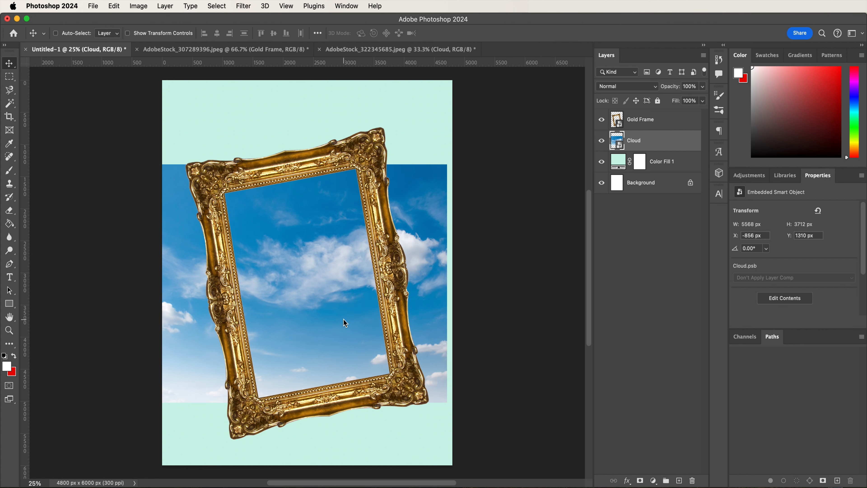
Step: Draw a closed four-cornered Pen path along the middle of the gold frame's moulding, enclosing its opening
key(p)
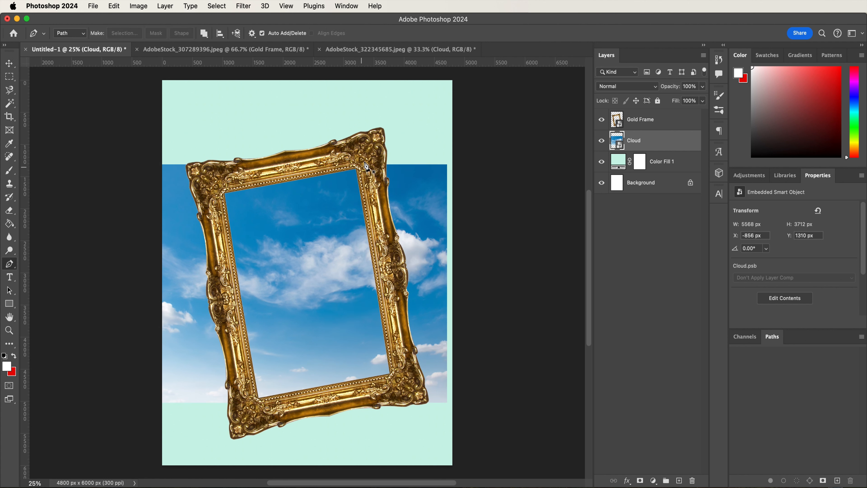
click(368, 148)
click(207, 184)
click(250, 422)
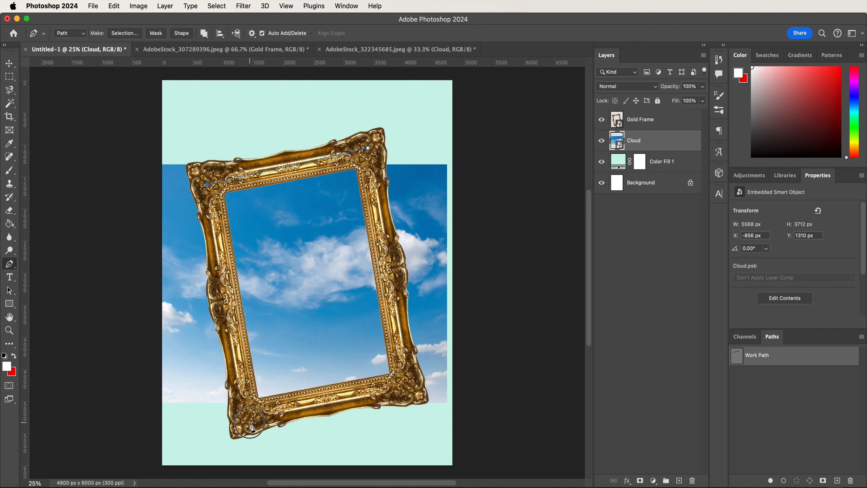
click(408, 389)
click(368, 148)
Step: Make a selection from the frame path with a 0-pixel feather and use it as a layer mask on the Cloud layer
click(125, 33)
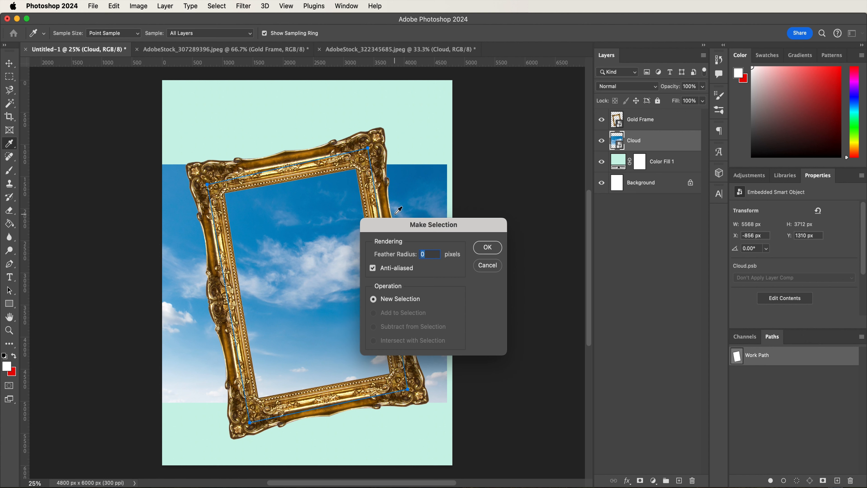
key(Return)
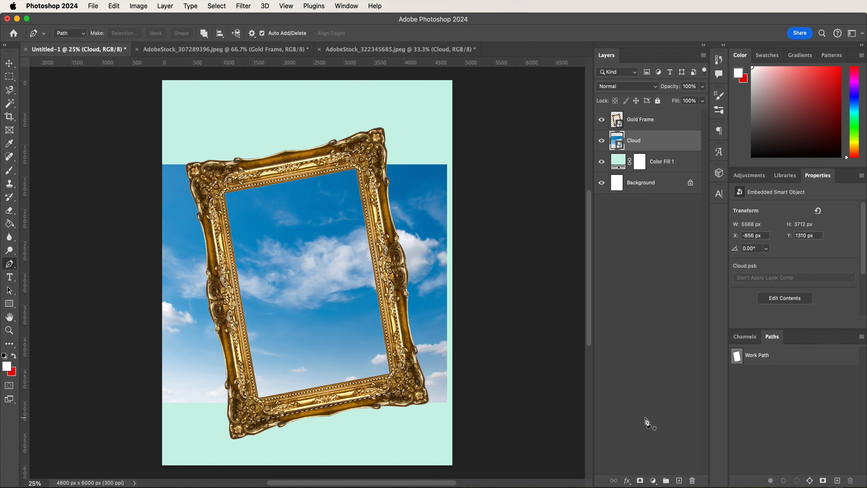
click(641, 481)
key(v)
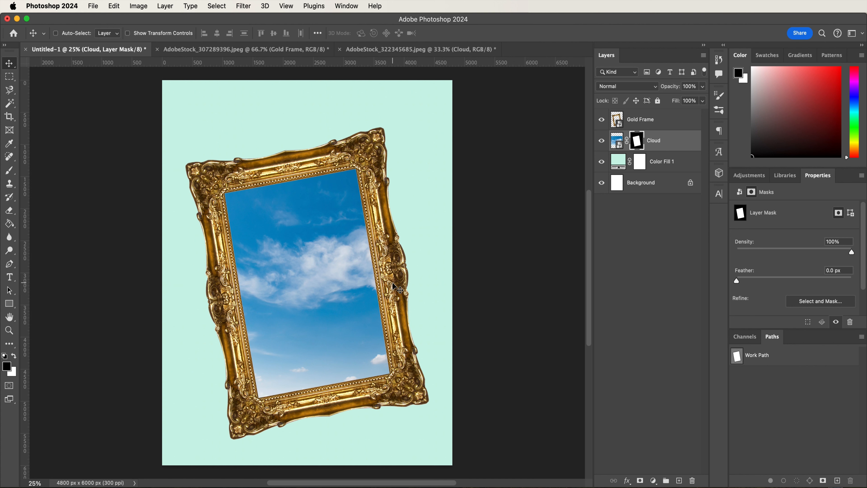
Step: Open the portrait photo 5209.jpg and turn its background into a layer named Tyler
key(super+o)
double_click(337, 111)
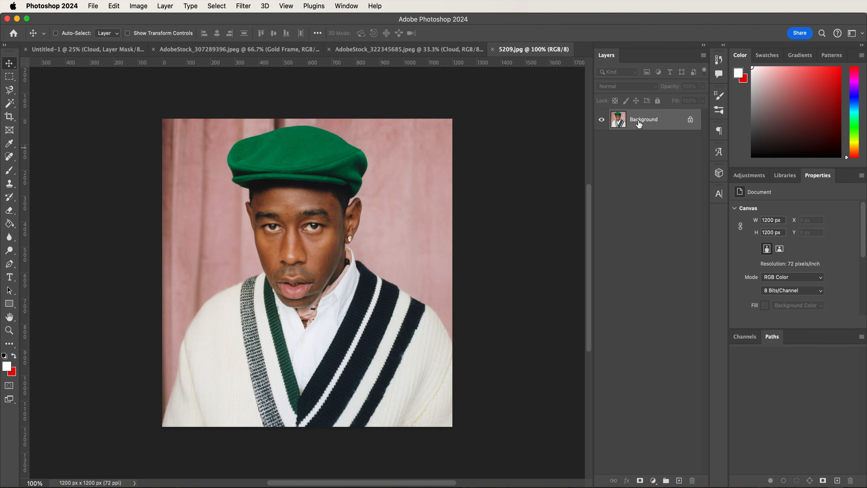
double_click(639, 125)
text(Tyler)
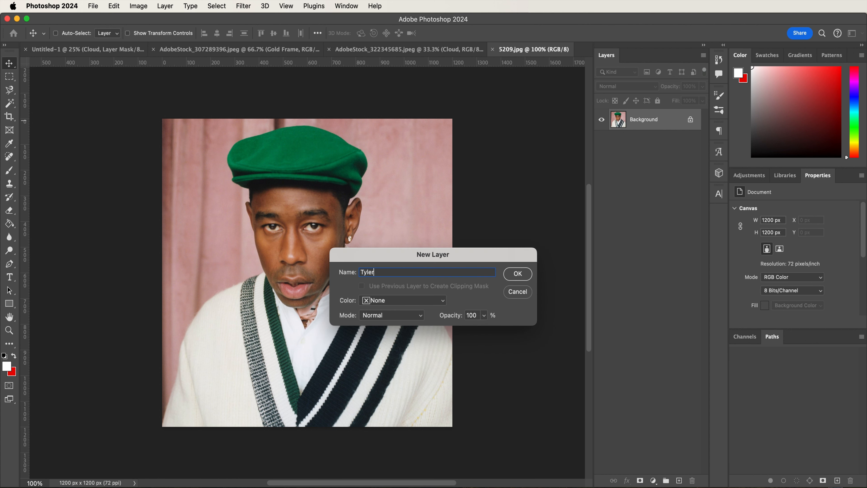
key(Return)
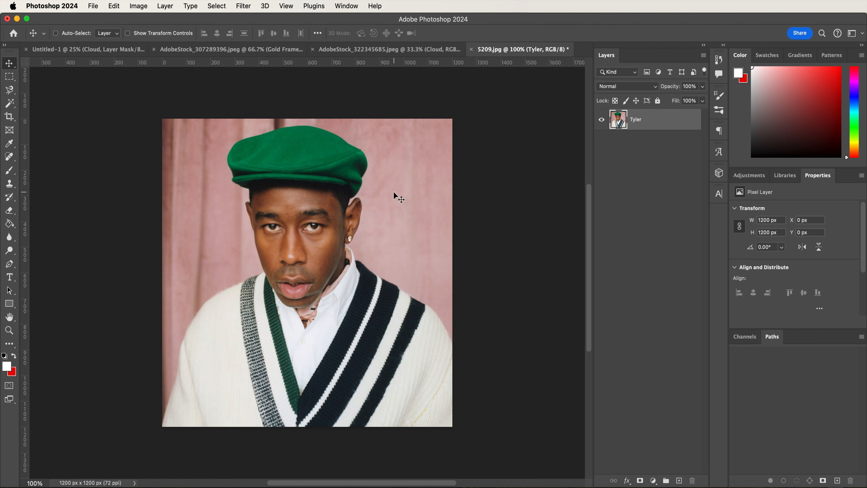
Step: Select the portrait's subject, invert the selection, delete the pink backdrop, and deselect
click(217, 6)
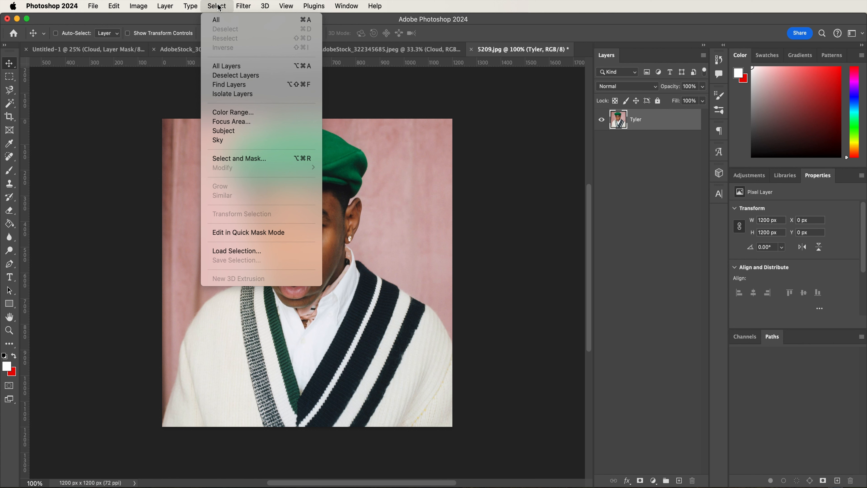
click(245, 131)
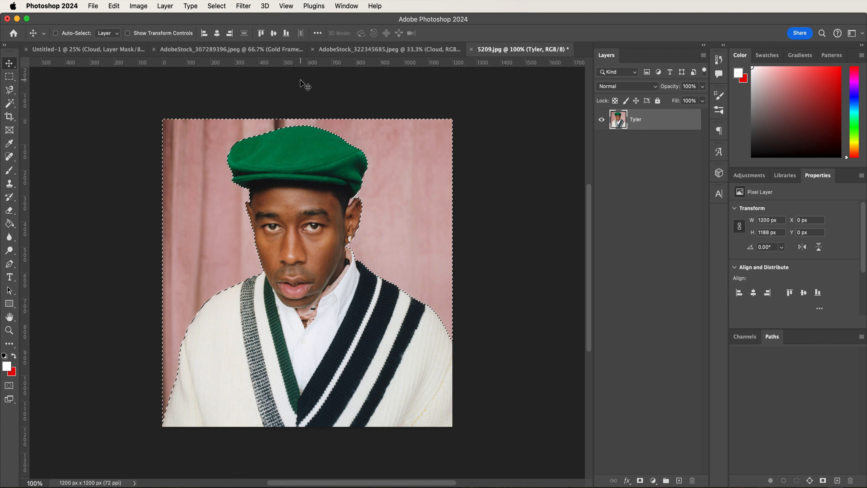
key(Delete)
key(m)
click(321, 96)
Step: Draw a closed Pen path around the leftover pink backdrop between the green cap and the ear with the earring
key(super+equal)
key(super+equal)
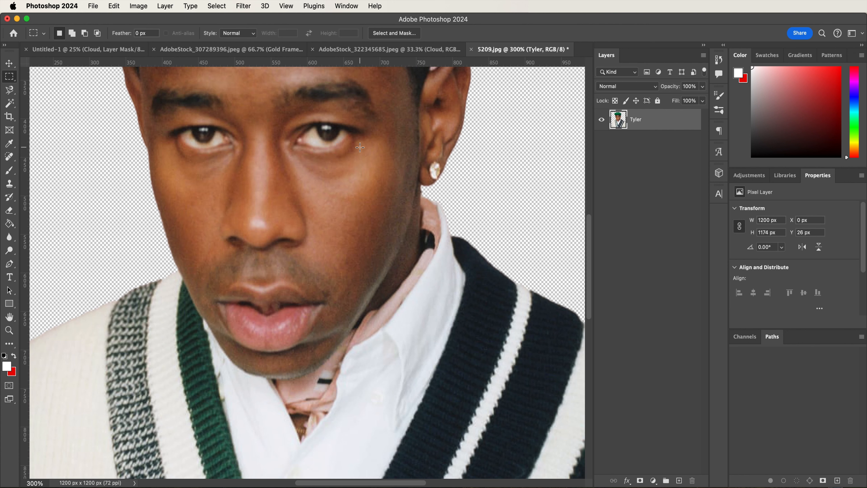
key(p)
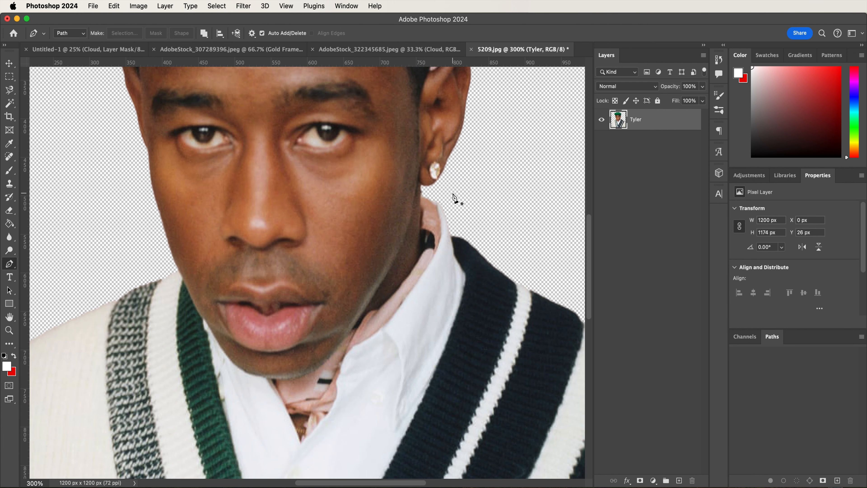
scroll(456, 197, up, 5)
click(477, 96)
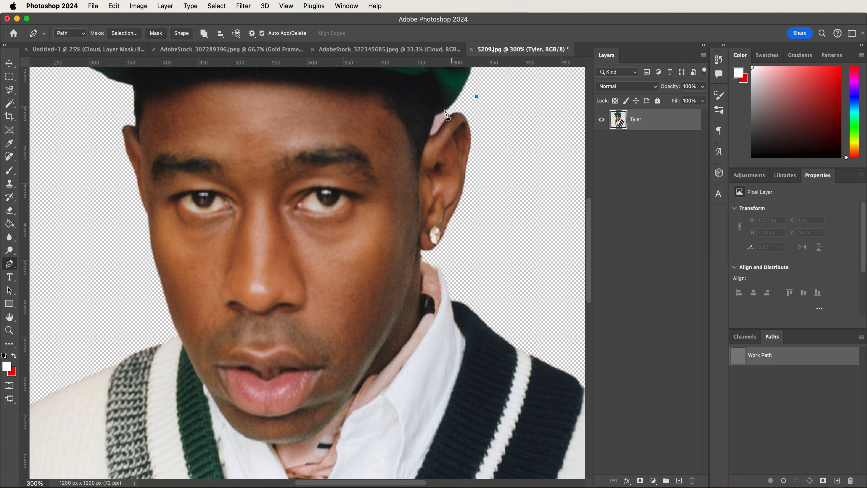
click(448, 109)
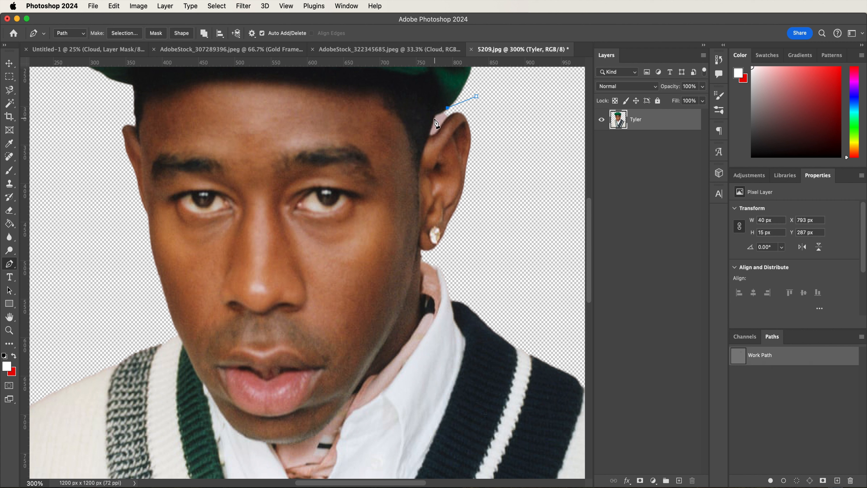
drag(433, 125, 434, 131)
drag(430, 135, 453, 117)
click(477, 97)
Step: Make a selection from the path with a 0-pixel feather, delete the leftover pink backdrop beside the ear, and deselect
click(132, 37)
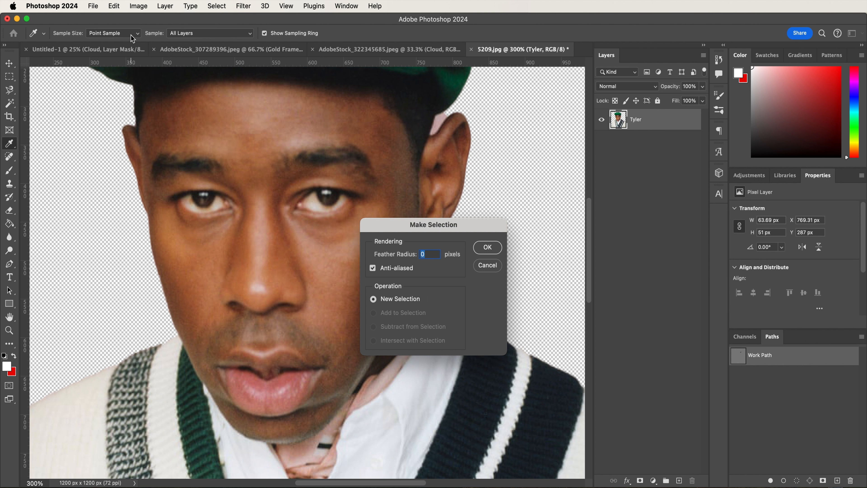
key(Return)
key(m)
key(super+d)
Step: Trace a Pen path from below the earring along the jawline and chin, ending just outside the opposite cheek
key(p)
click(462, 260)
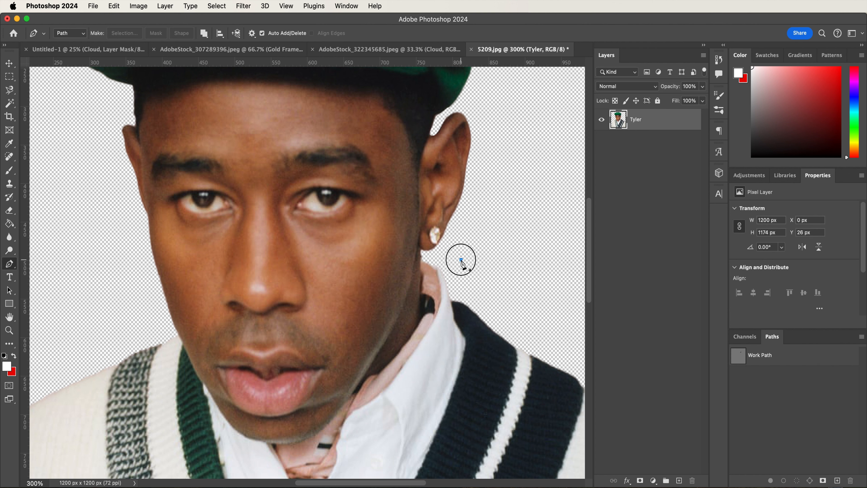
click(420, 250)
drag(415, 258, 414, 266)
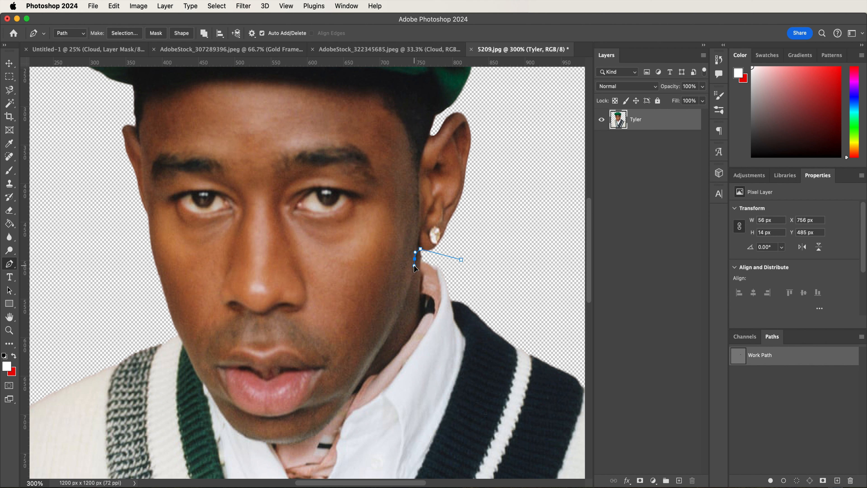
drag(398, 318, 389, 330)
drag(360, 380, 352, 393)
drag(287, 445, 249, 448)
mouse_move(219, 407)
mouse_down()
mouse_move(193, 376)
mouse_move(209, 392)
mouse_up()
drag(185, 350, 180, 334)
click(162, 314)
Step: Continue the Pen path from the jawline loosely around the outside of the green cap and close it below the earring
key(super+1)
click(208, 222)
click(219, 156)
click(309, 137)
click(365, 158)
click(379, 233)
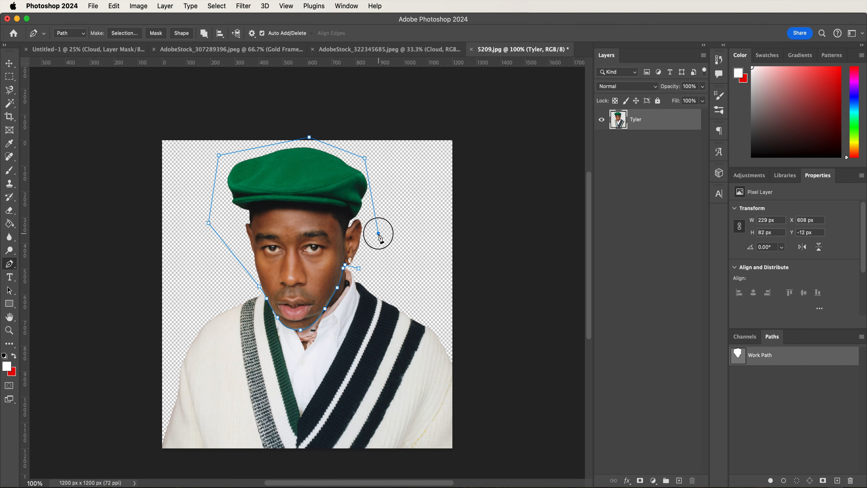
click(359, 269)
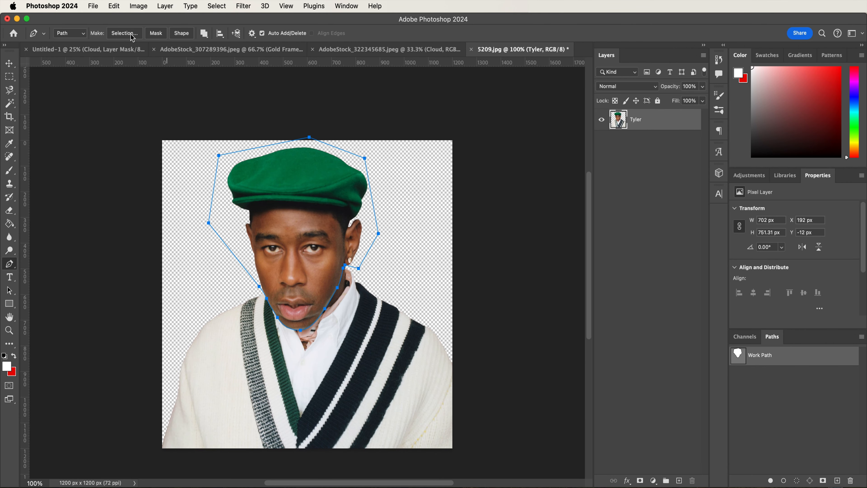
Step: Make a selection from the head path, cut the head out of the portrait, and paste it onto its own layer
click(123, 33)
key(Return)
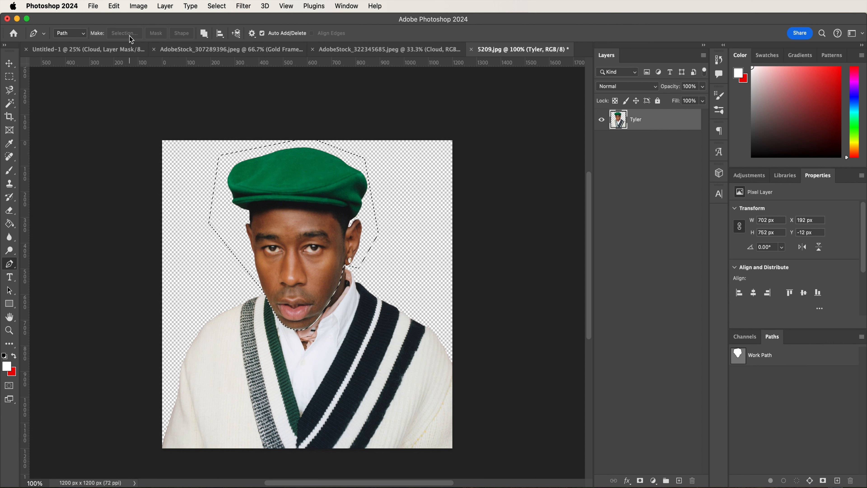
key(Delete)
key(super+v)
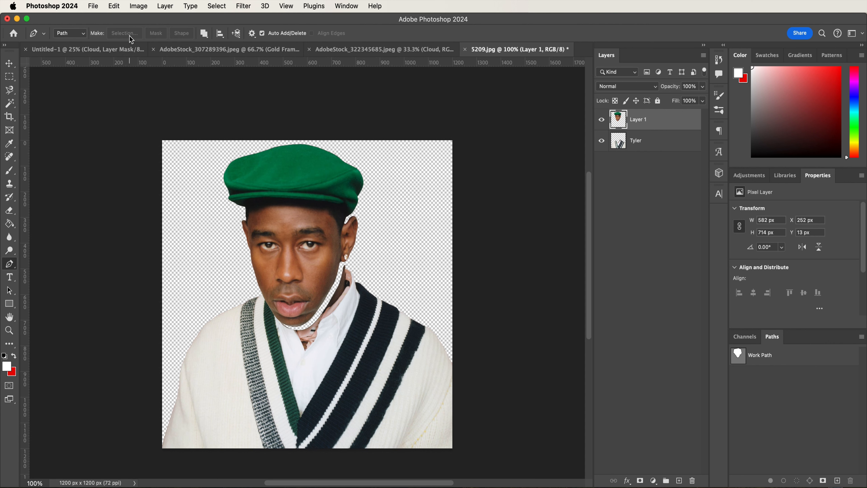
Step: Rename the head layer "Tyler - Top" and the body layer "Tyler - Bottom"
key(v)
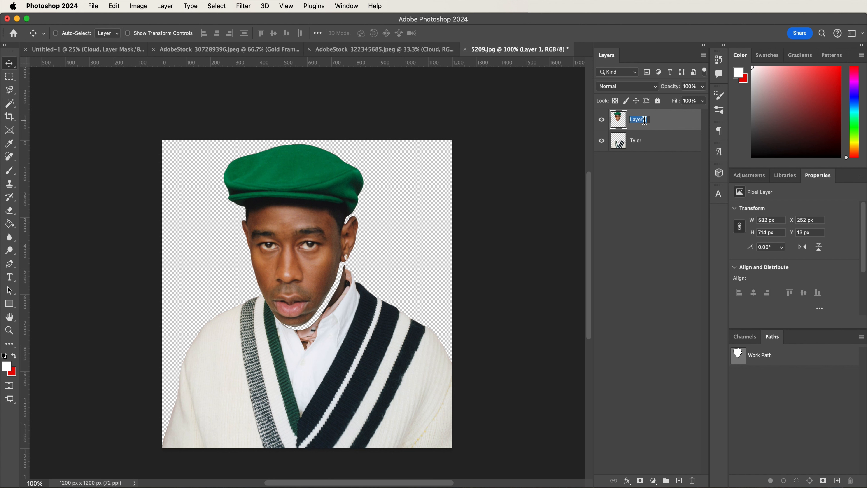
text(T)
key(Return)
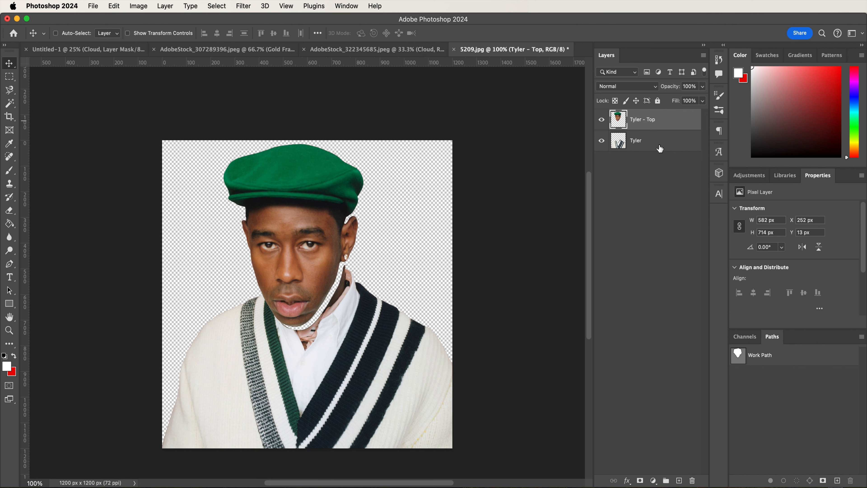
double_click(635, 141)
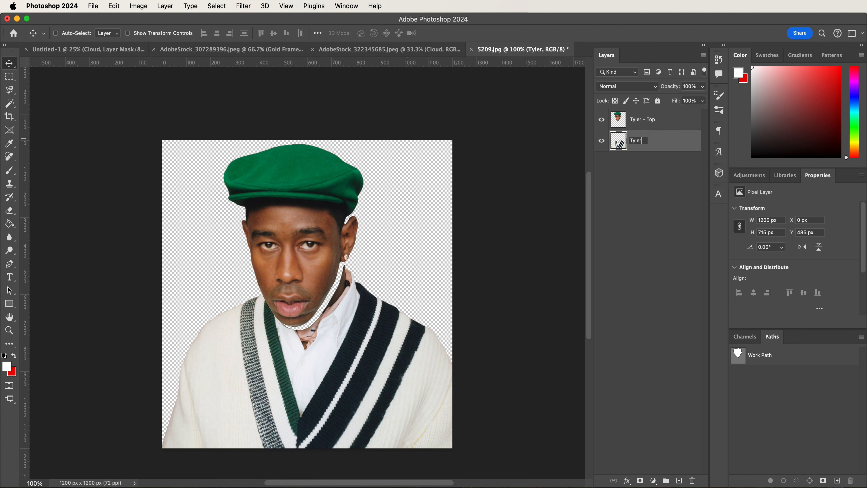
text(Tyler - Bottom)
key(Return)
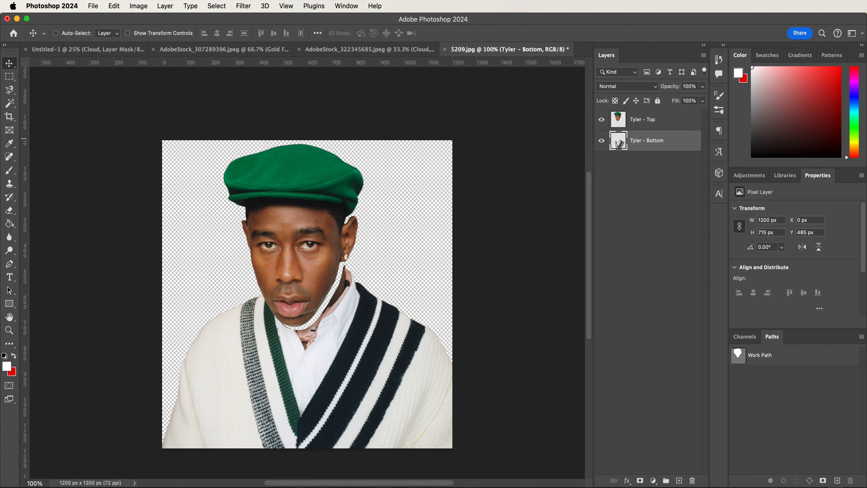
Step: Scale the body layer proportionally to about 783 px wide and position it centred beneath the head, with the collar tucked behind the chin
key(super+t)
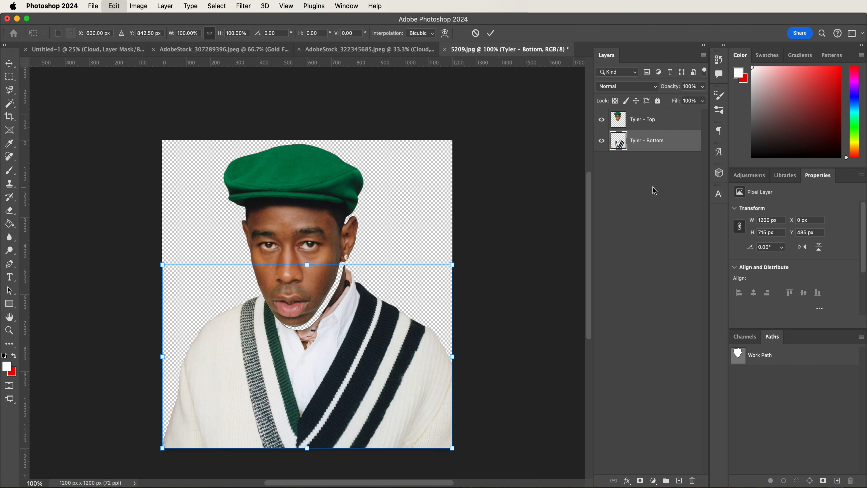
drag(458, 452, 366, 424)
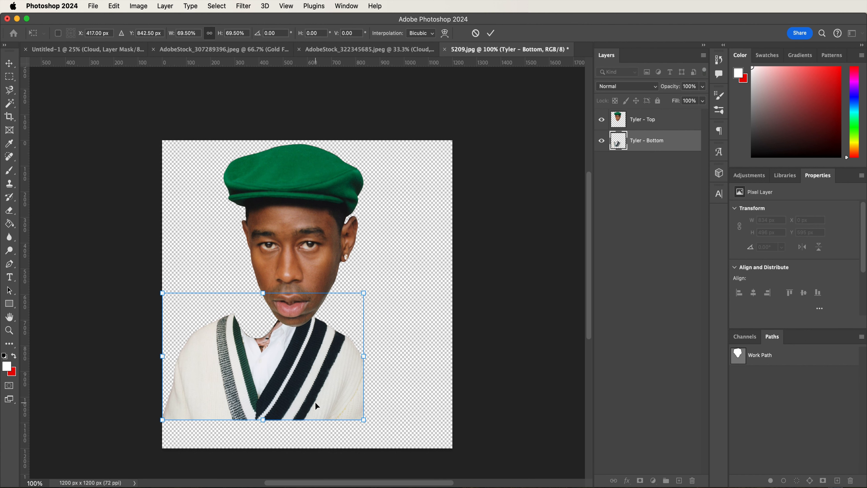
drag(316, 405, 350, 388)
drag(394, 404, 356, 383)
key(Return)
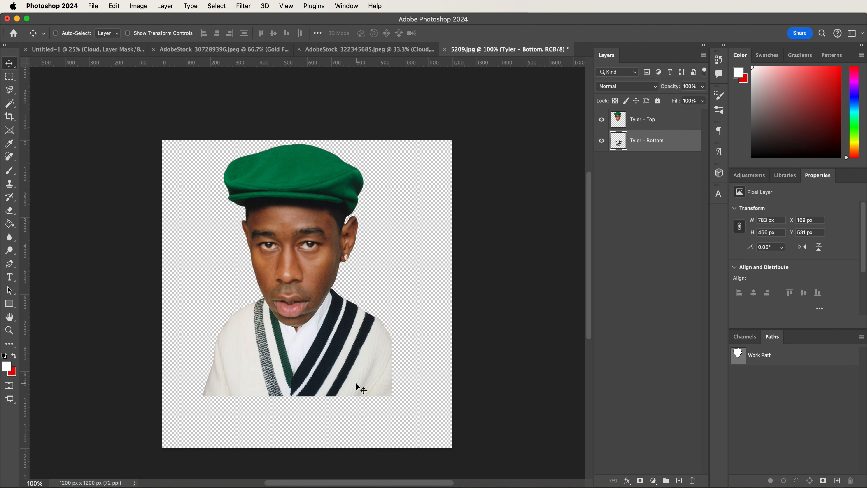
Step: Create a new layer named "Shadow" between the head and body layers
click(679, 480)
double_click(639, 141)
text(Shadow)
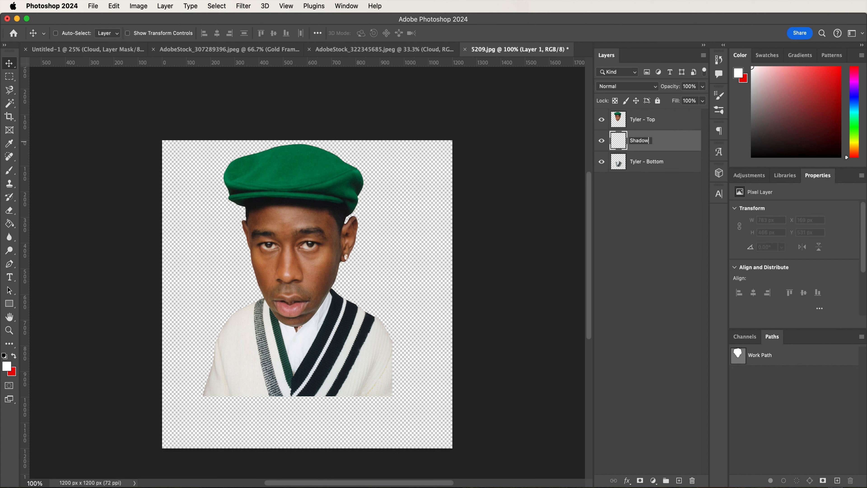
key(Return)
Step: Paint a soft black shadow behind the jaw on the Shadow layer with a 400 px brush, then reduce the brush to 200 px
key(b)
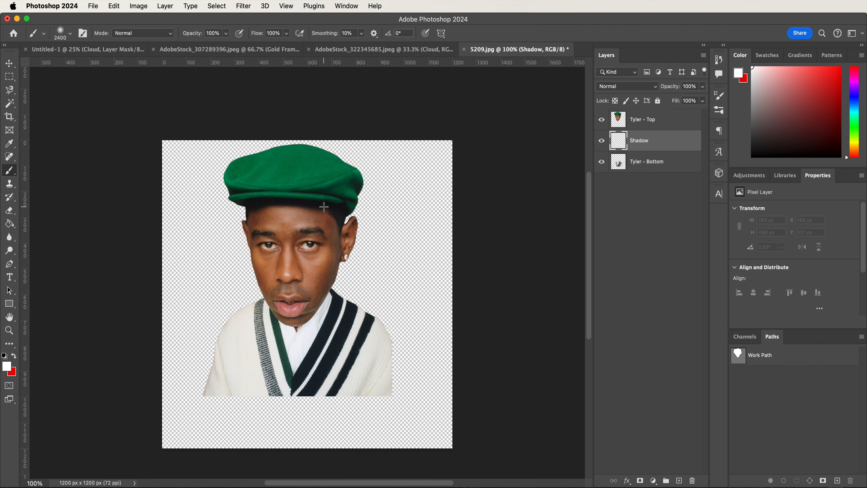
key(bracketleft)
key(bracketleft)
key(bracketleft)
key(bracketleft)
key(bracketleft)
key(bracketleft)
key(bracketleft)
key(bracketleft)
key(bracketleft)
key(bracketleft)
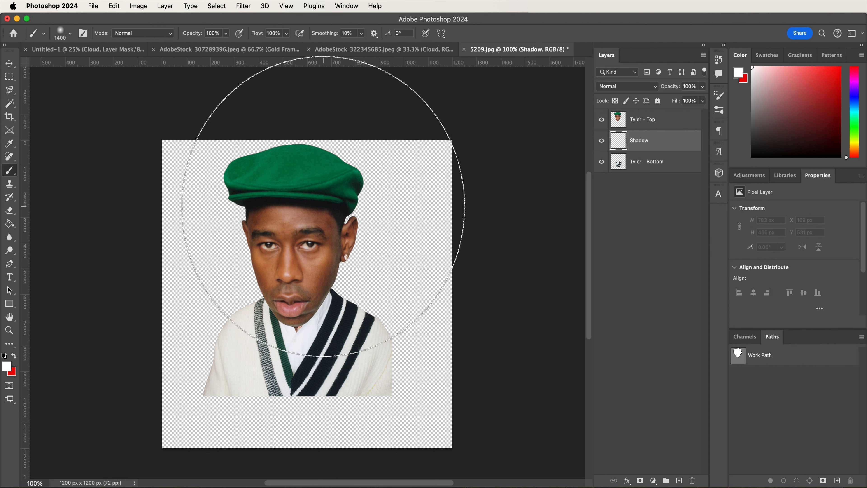
key(bracketleft)
key(bracketleft)
key(bracketleft)
key(bracketleft)
key(bracketleft)
key(bracketleft)
key(bracketleft)
key(bracketleft)
key(bracketleft)
key(bracketleft)
key(bracketleft)
key(bracketleft)
key(bracketleft)
key(bracketleft)
key(bracketleft)
key(bracketleft)
key(bracketleft)
key(bracketleft)
key(bracketright)
key(bracketright)
key(bracketright)
key(bracketright)
key(bracketright)
key(bracketright)
key(bracketright)
key(bracketright)
key(bracketright)
key(bracketright)
key(bracketright)
key(bracketright)
key(bracketright)
key(bracketright)
key(bracketright)
key(bracketright)
key(bracketright)
key(bracketright)
key(bracketright)
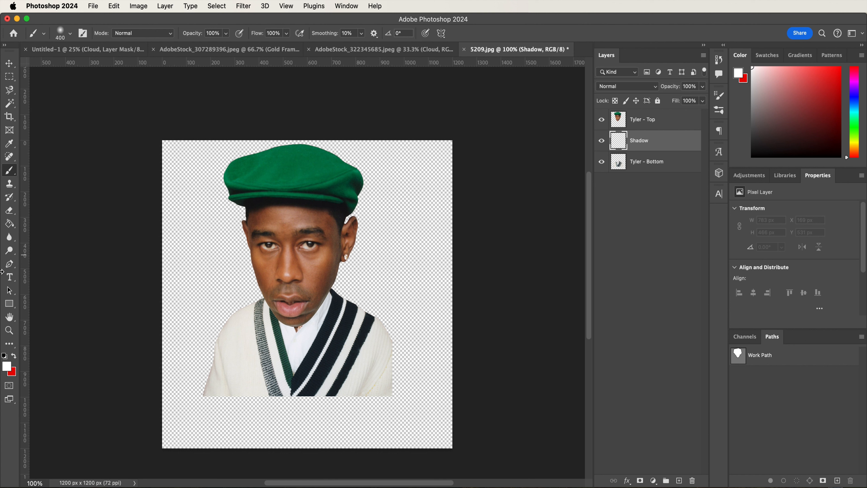
click(4, 356)
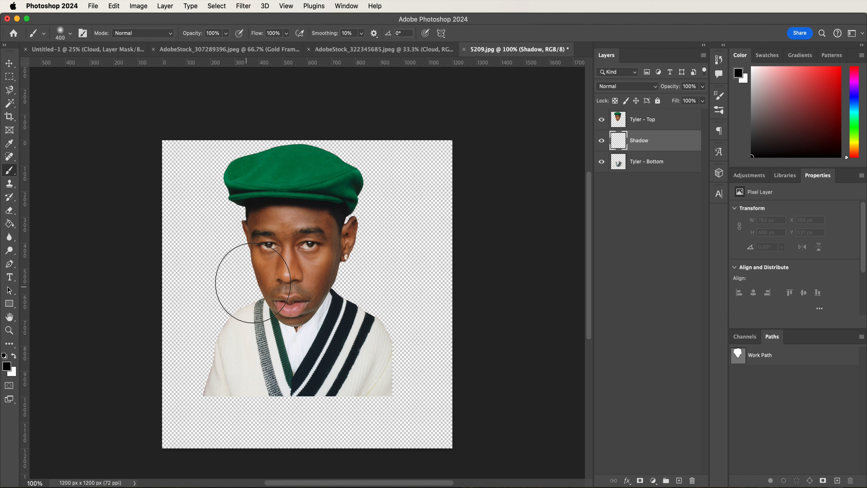
click(316, 277)
key(bracketleft)
key(bracketleft)
key(bracketleft)
key(bracketleft)
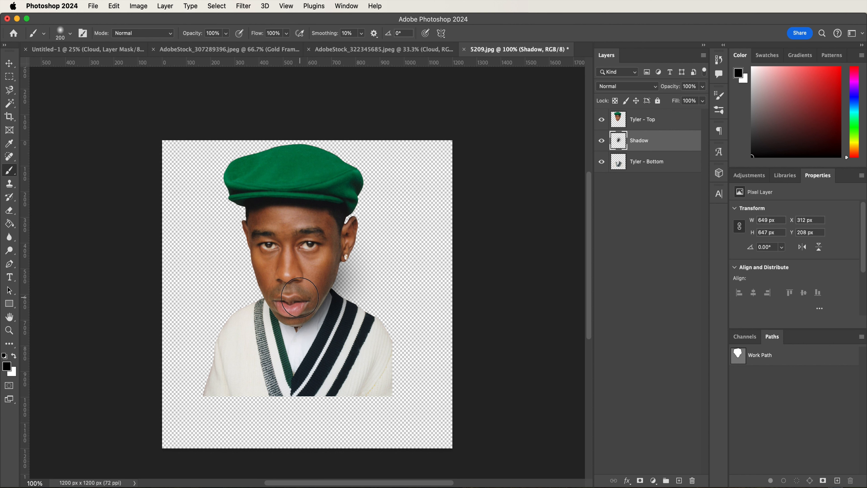
Step: Clip the Shadow layer to the body layer and set its opacity to 70%
right_click(645, 142)
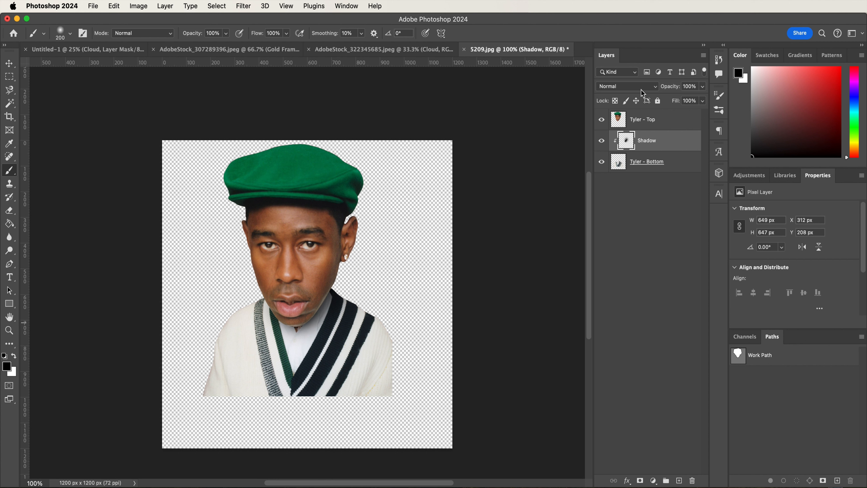
click(692, 85)
text(70)
key(Return)
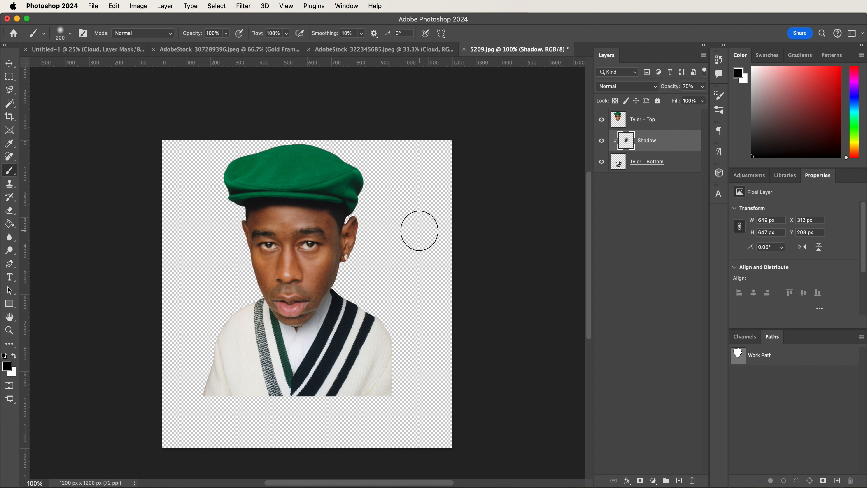
Step: Convert the head, shadow and body layers into one smart object and rename it "Tyler"
click(648, 169)
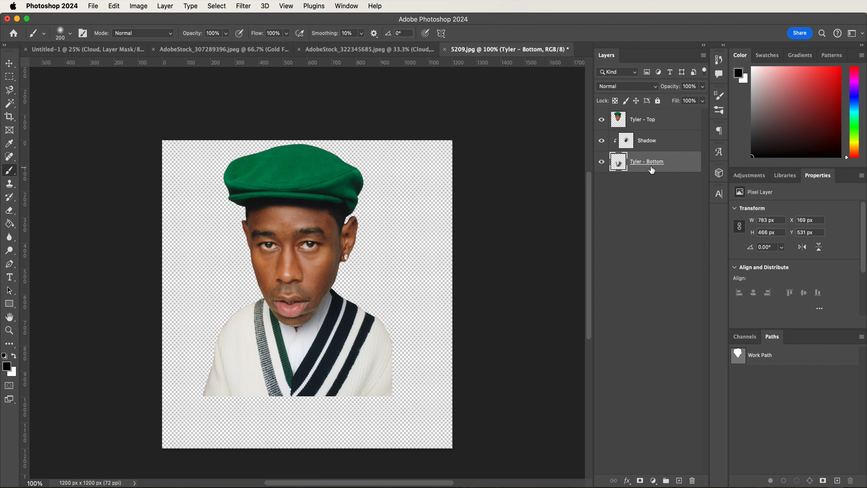
shift+click(651, 120)
right_click(652, 120)
click(669, 252)
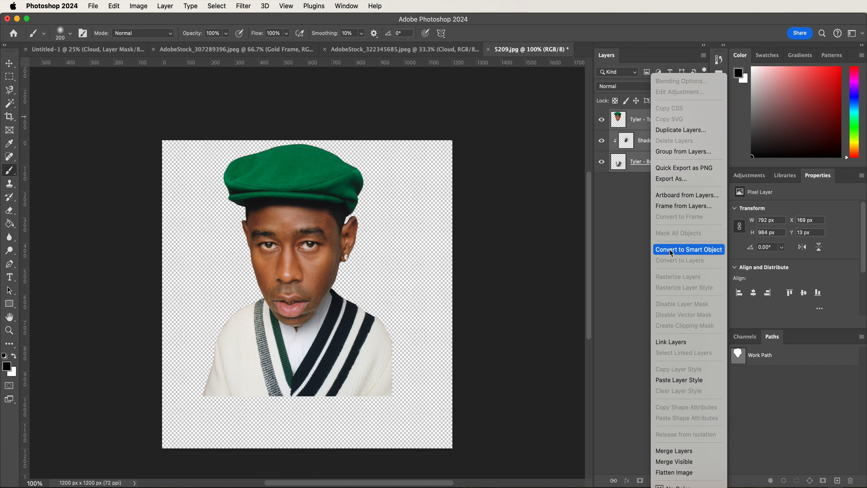
double_click(640, 120)
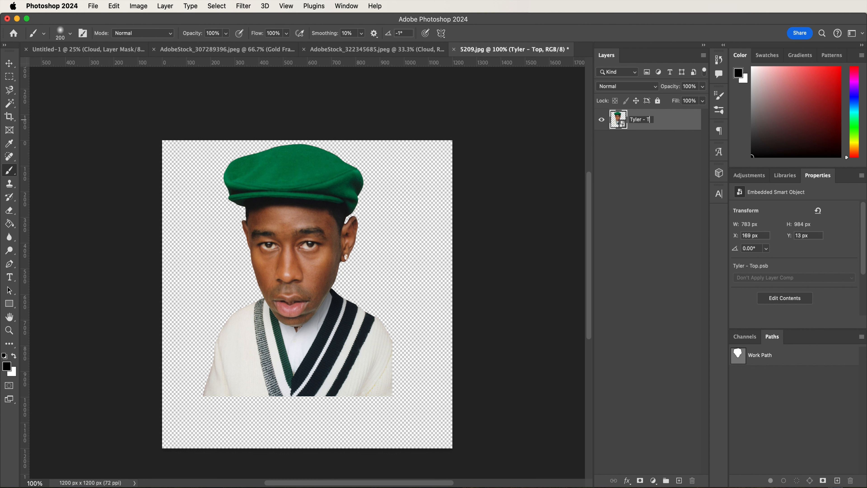
key(Return)
Step: Move the portrait smart object into the Untitled-1 poster document and place its layer above Gold Frame
key(v)
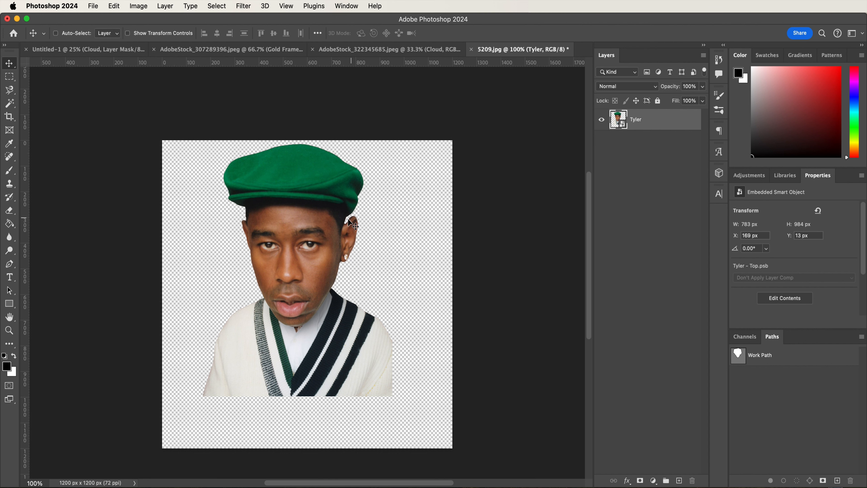
drag(286, 179, 314, 258)
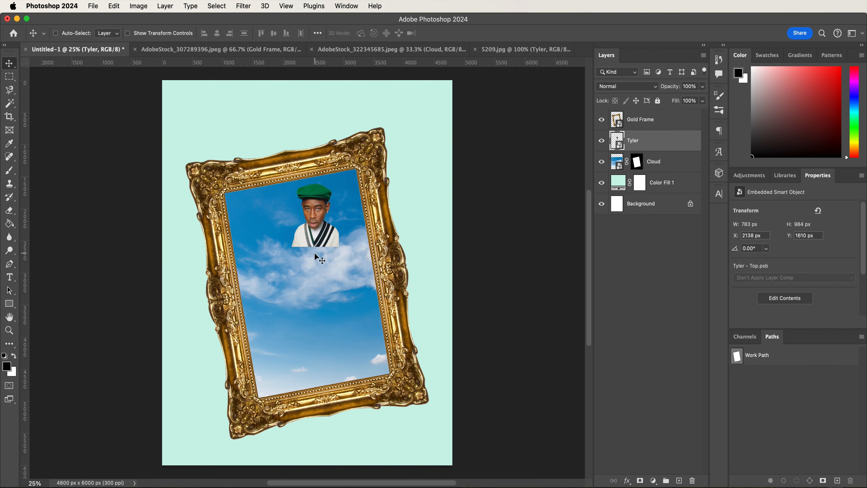
drag(654, 141, 650, 120)
Step: Scale the portrait up proportionally to about 3249 by 4083 px and position it over the frame, with the cap overlapping the frame's upper edge
key(super+t)
drag(318, 247, 318, 457)
drag(327, 420, 315, 363)
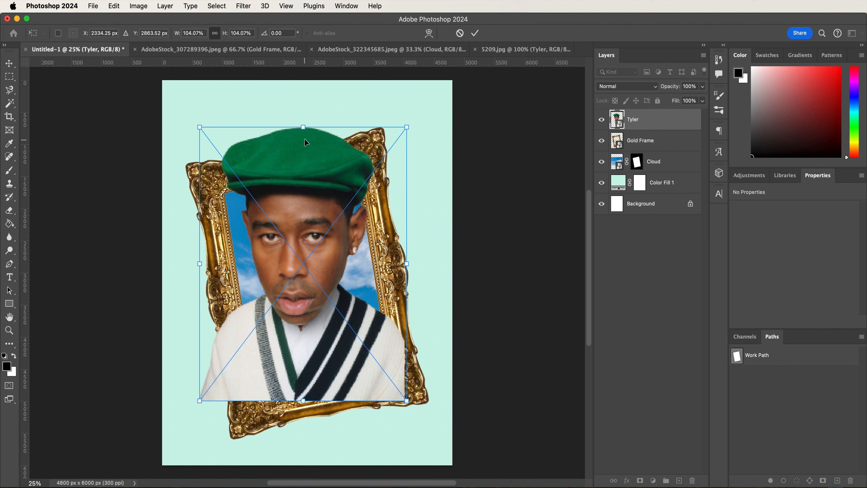
drag(304, 127, 303, 138)
key(Return)
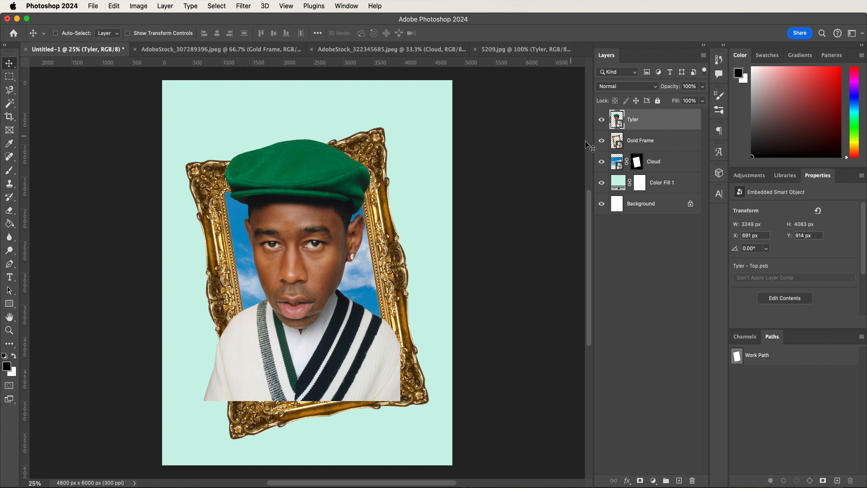
super+click(620, 147)
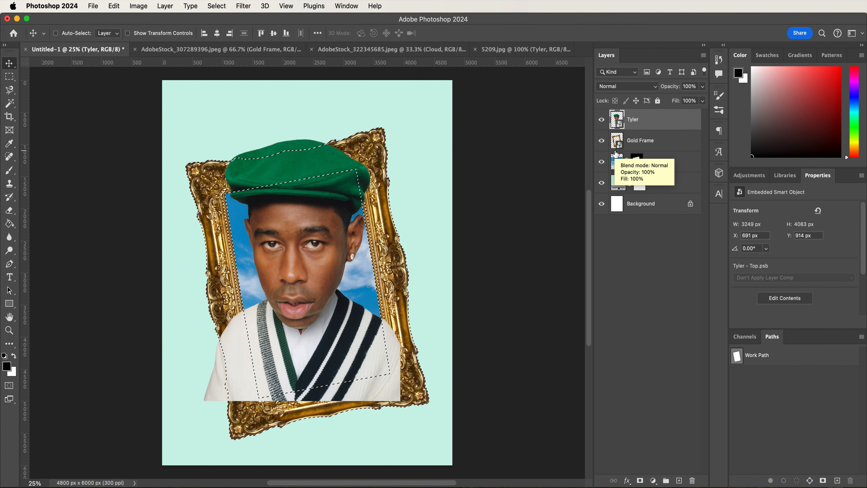
key(m)
key(super+d)
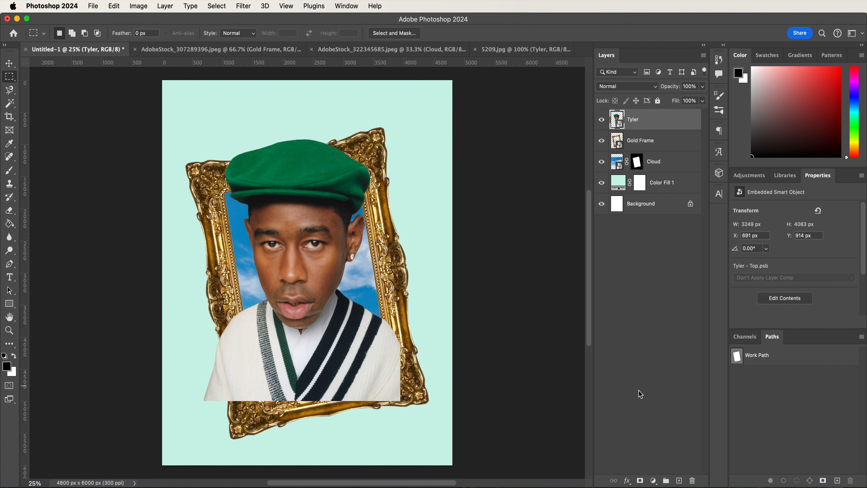
Step: Add a layer mask to the portrait, load the Gold Frame selection, and mask out the sweater over the frame with a 600 px black brush
click(640, 481)
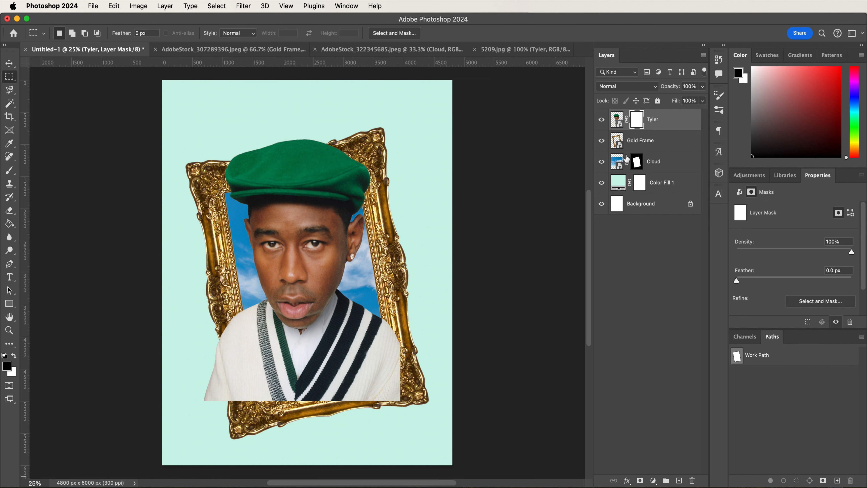
super+click(619, 147)
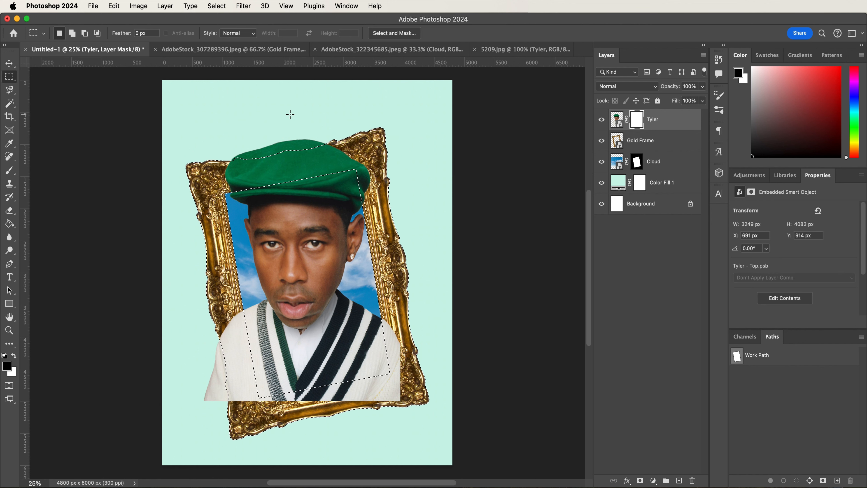
key(b)
key(bracketright)
key(bracketright)
key(bracketright)
key(bracketright)
key(bracketright)
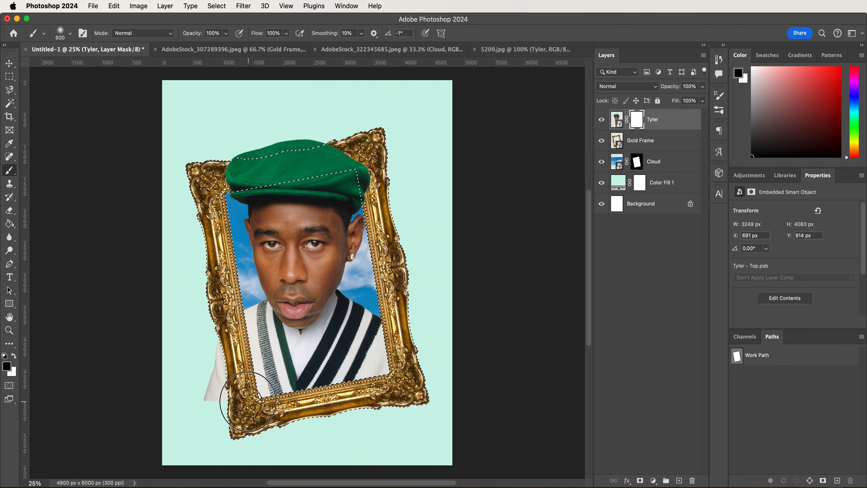
Step: Invert the selection, paint black on the portrait's mask over the sweater outside the frame's lower left side, and deselect
click(217, 6)
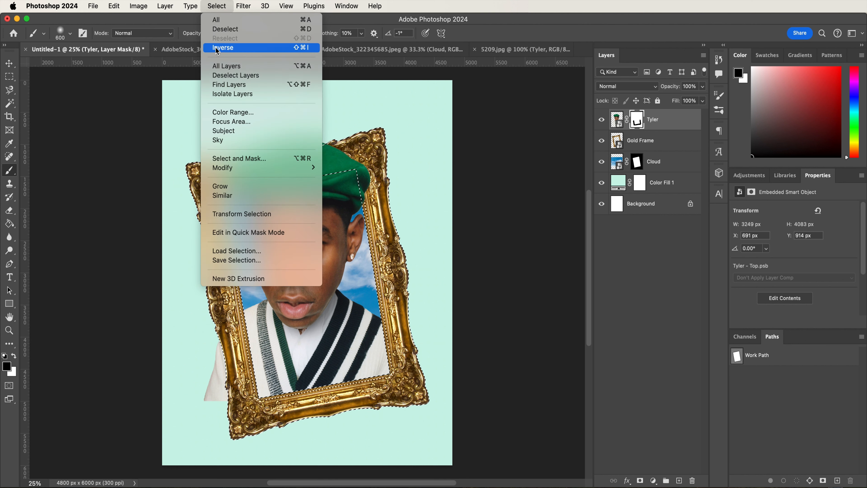
click(219, 52)
right_click(210, 386)
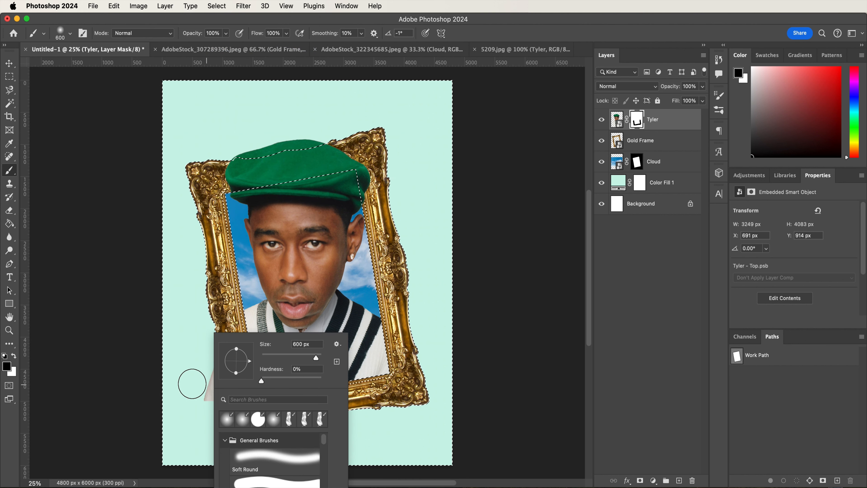
click(189, 384)
mouse_move(206, 397)
mouse_down()
mouse_move(214, 325)
mouse_move(230, 412)
mouse_move(210, 305)
mouse_up()
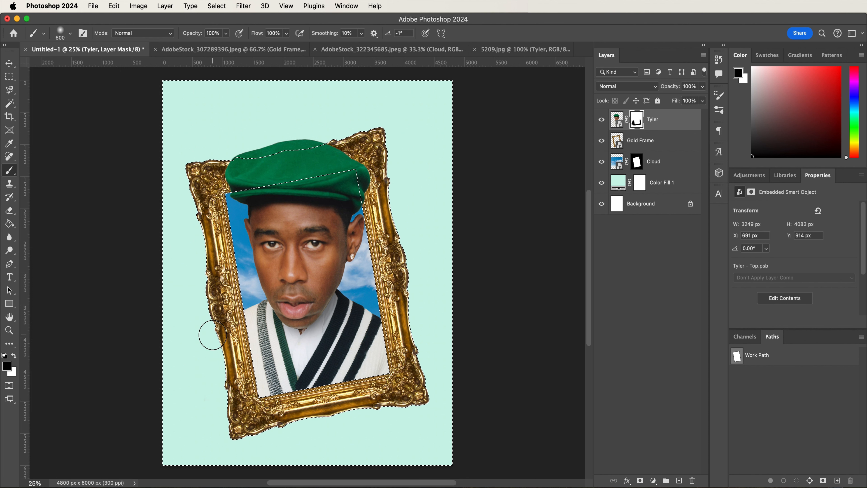
key(m)
click(179, 317)
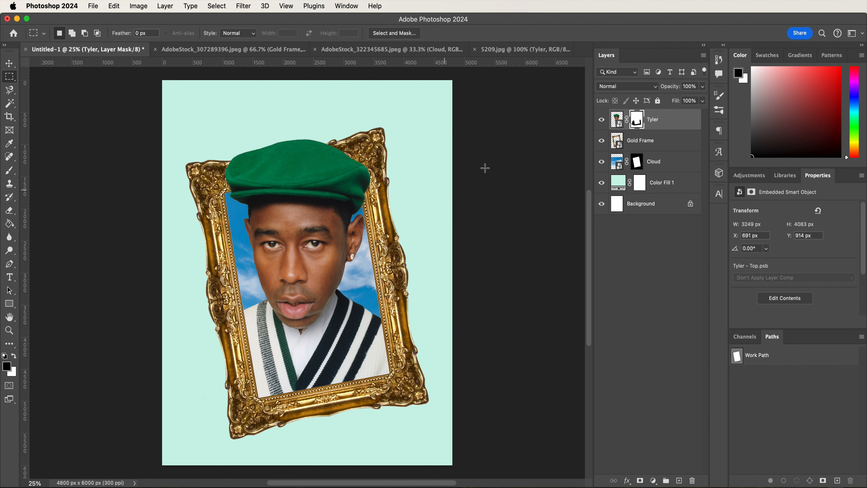
Step: Duplicate the masked portrait layer, hide the copy, and make the original portrait layer active
key(super+j)
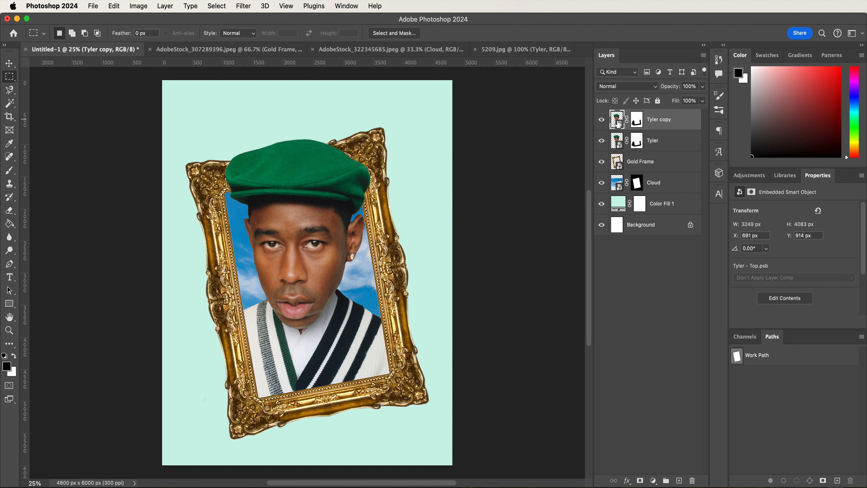
click(601, 119)
click(669, 144)
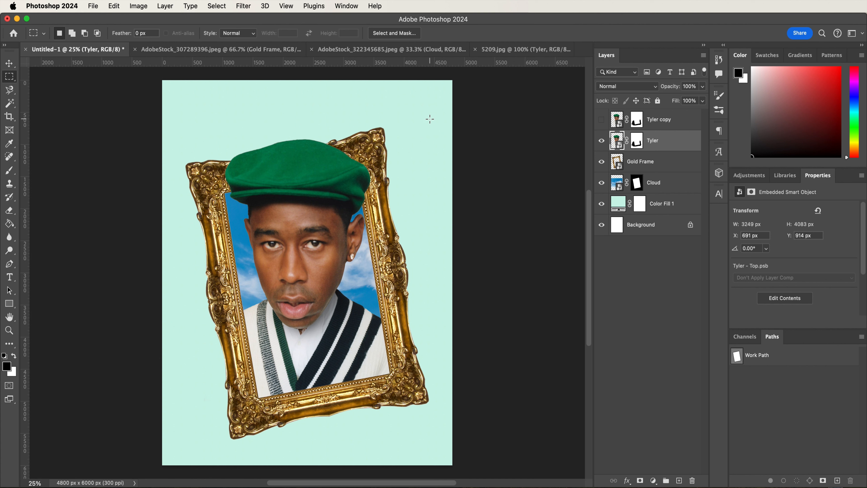
Step: Start a Camera Raw filter on the original portrait with Temperature at -16 and Vibrance at +70
click(238, 6)
click(280, 95)
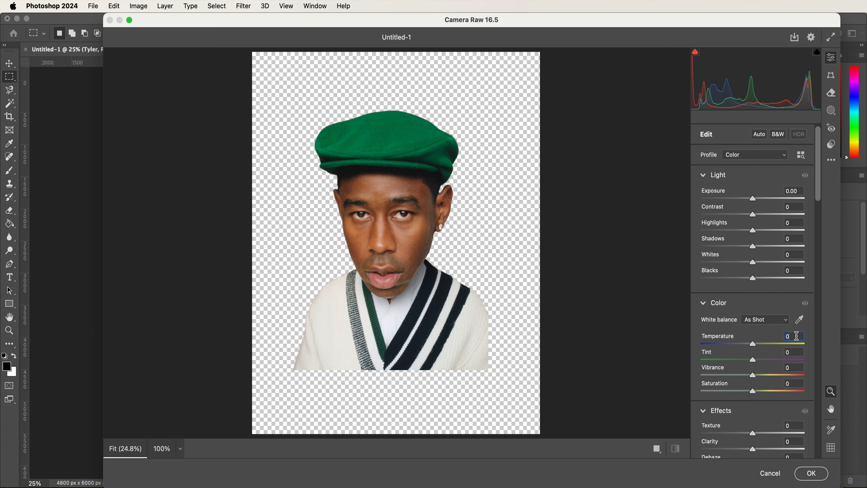
text(-16)
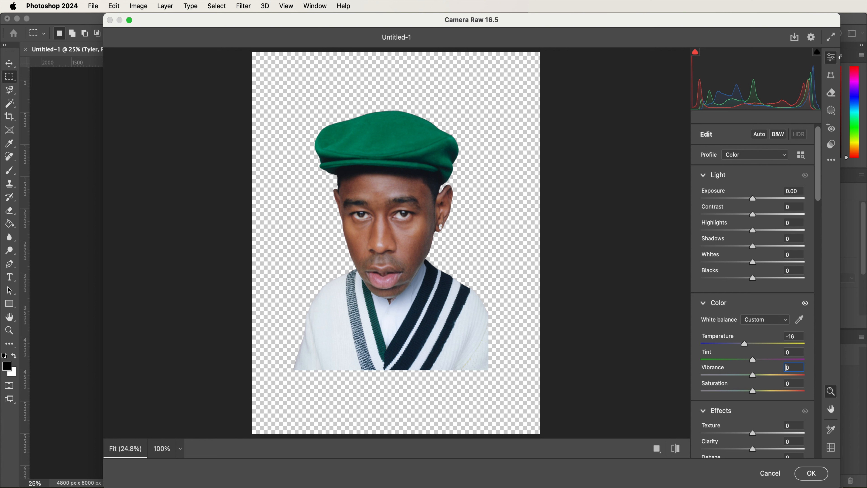
text(7)
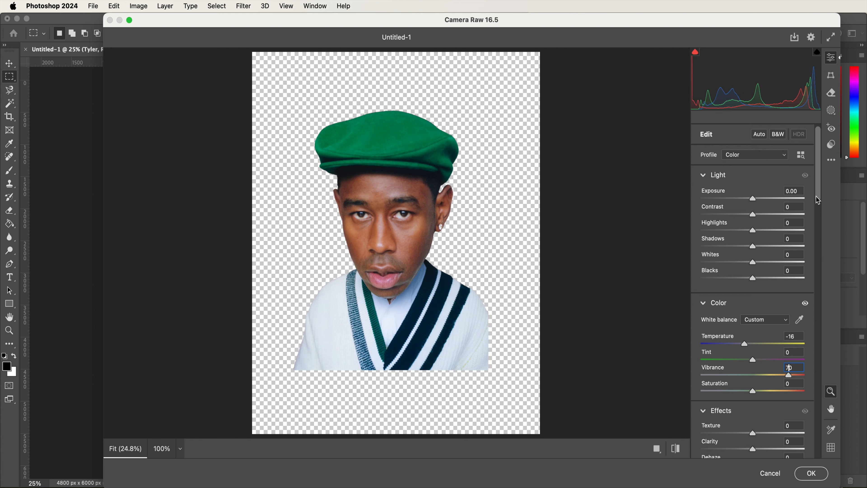
Step: Set the Camera Raw effects to Texture -100, Clarity +77 and Grain 48, and apply the filter
drag(819, 195, 820, 233)
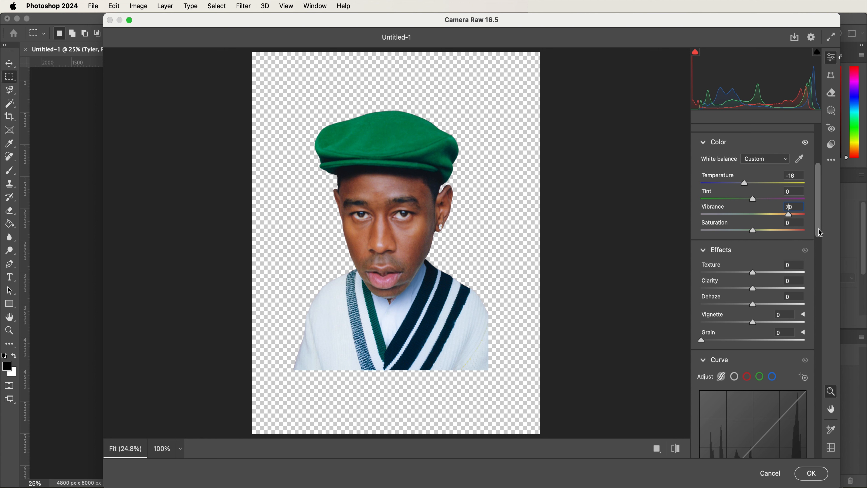
click(791, 265)
text(-100)
text(77)
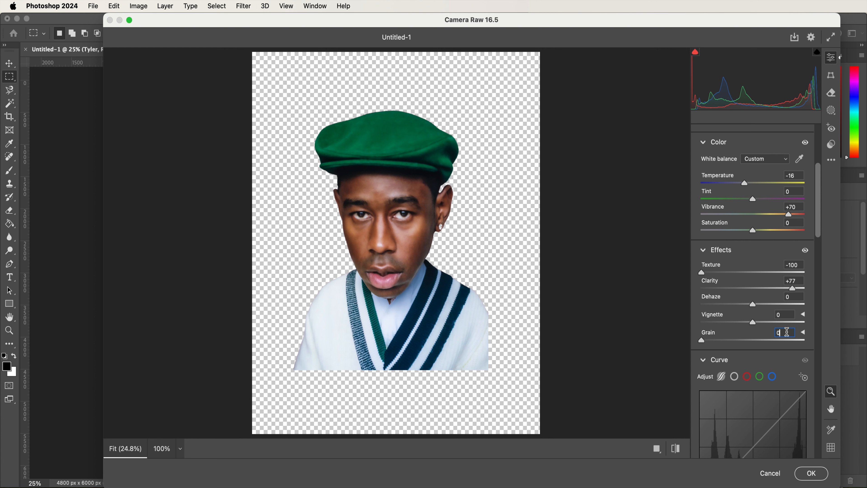
text(48)
click(812, 475)
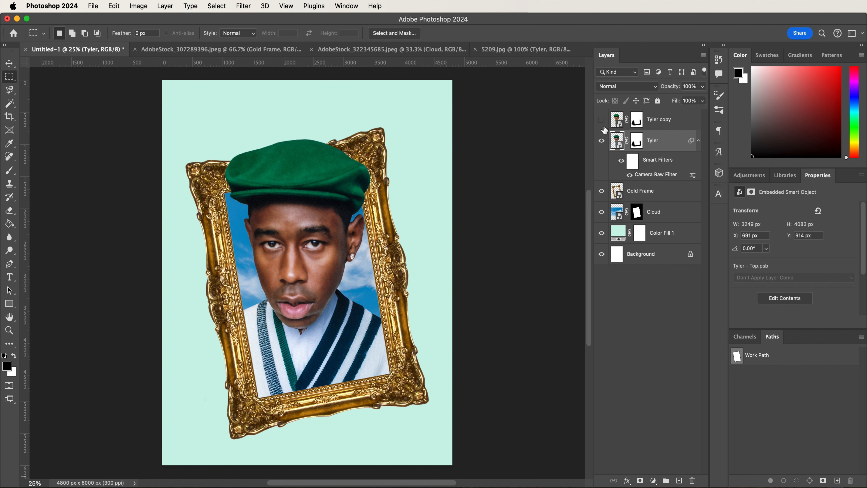
Step: Show the portrait copy and start a Filter Gallery on it with Plastic Wrap at Highlight Strength 15, Detail 9 and Smoothness 7
click(602, 120)
click(669, 123)
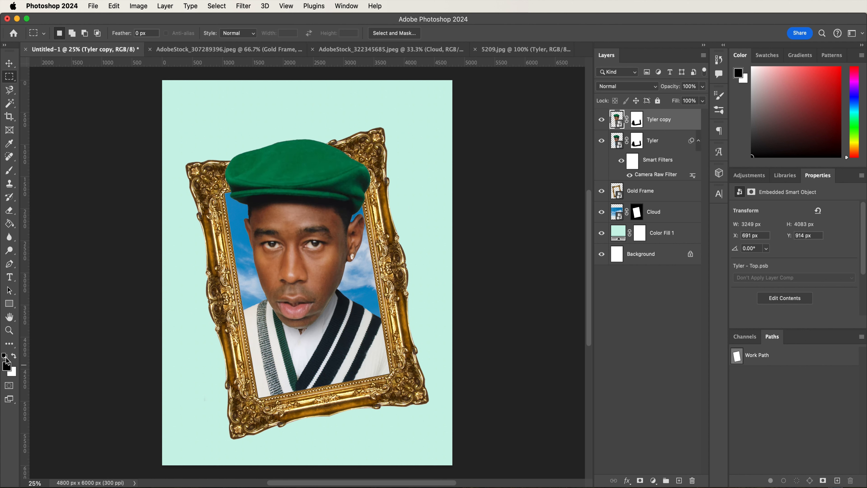
click(243, 5)
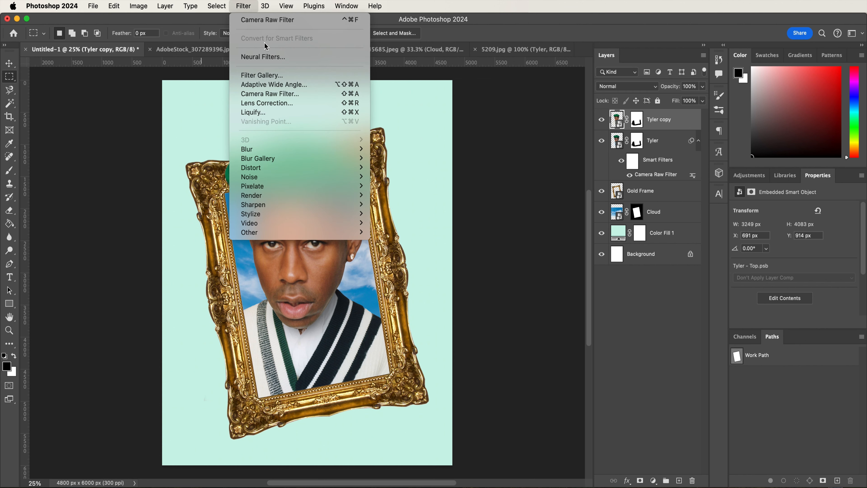
click(285, 77)
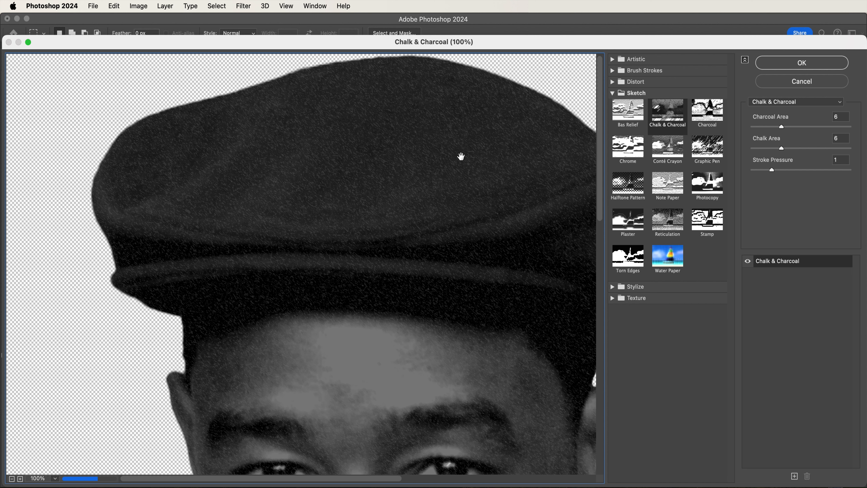
click(761, 103)
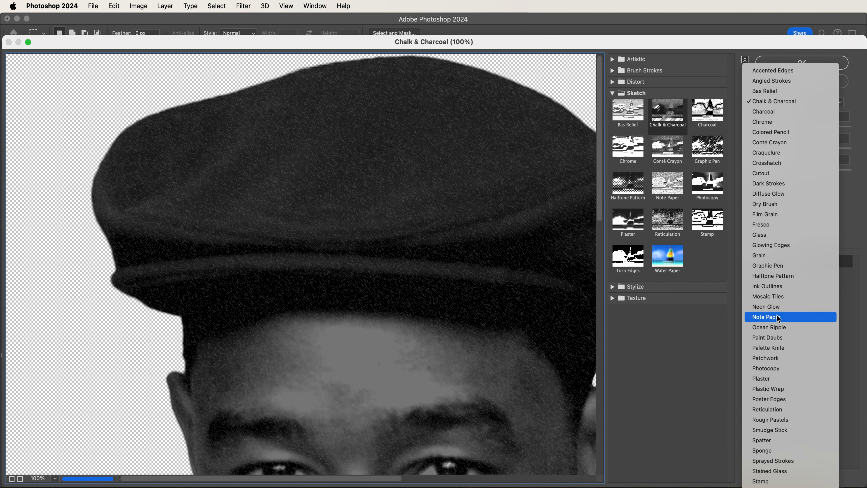
key(Escape)
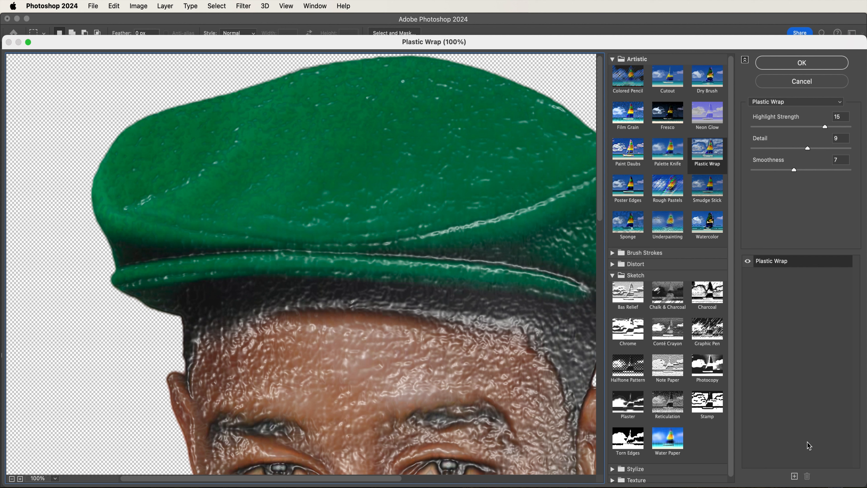
Step: Add a Charcoal effect above Plastic Wrap with Charcoal Thickness 3 and Light/Dark Balance 88, and apply the Filter Gallery
click(795, 476)
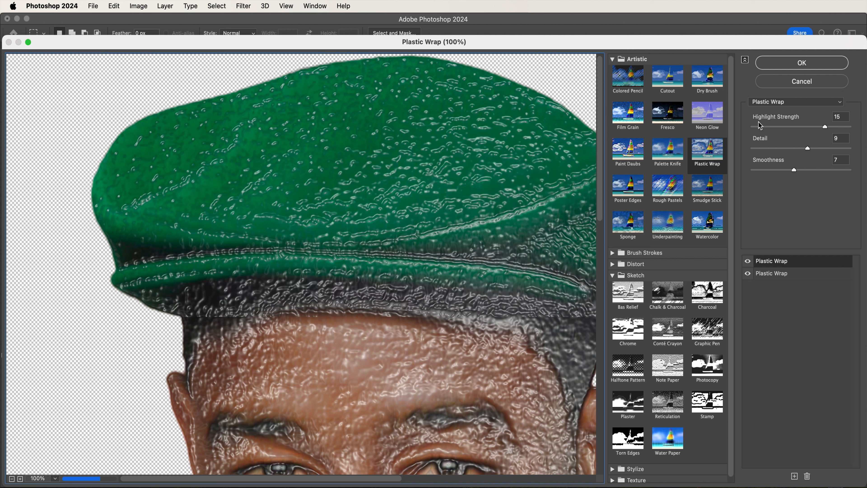
click(773, 102)
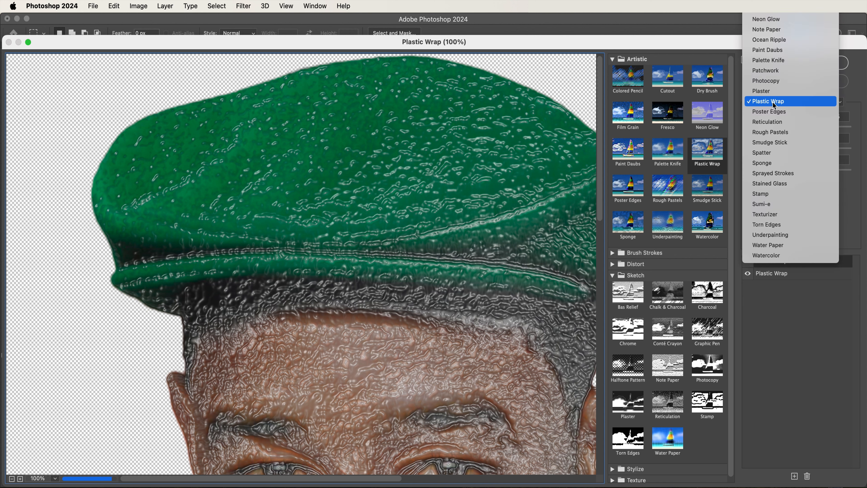
scroll(775, 106, up, 5)
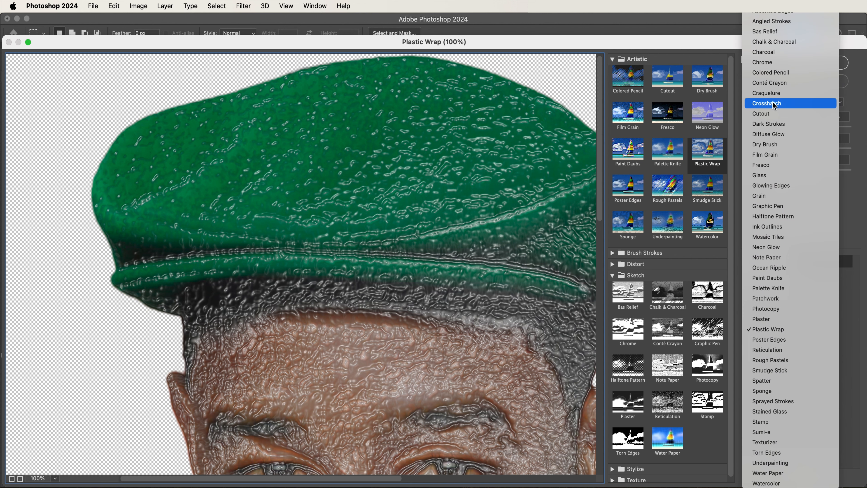
click(764, 52)
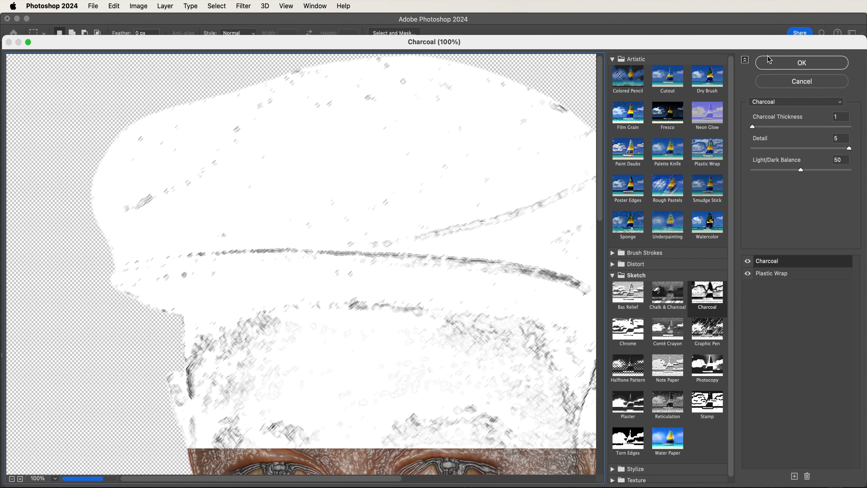
double_click(841, 117)
text(3)
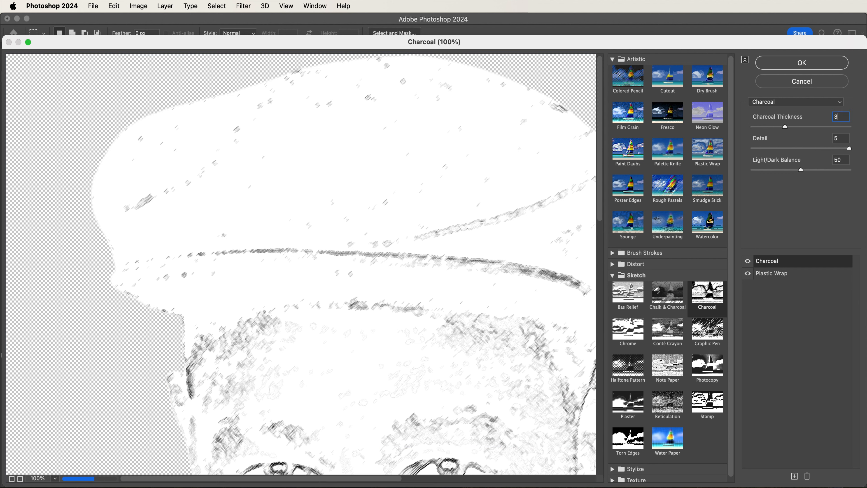
click(841, 160)
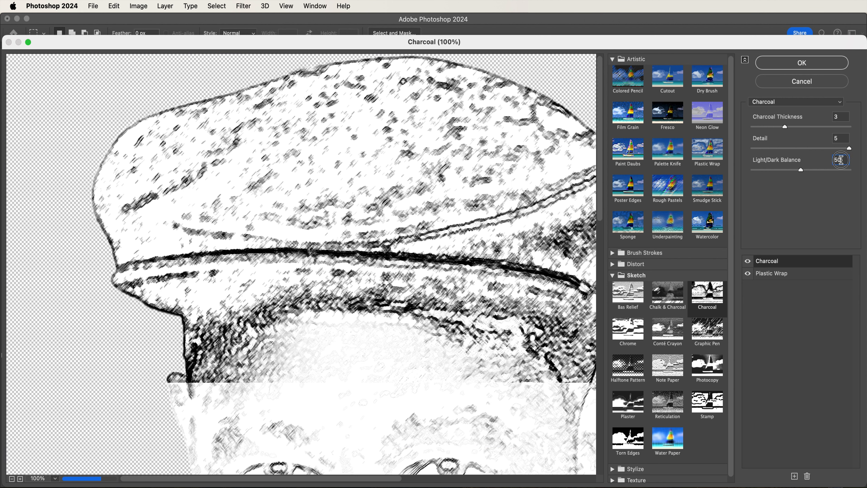
double_click(841, 160)
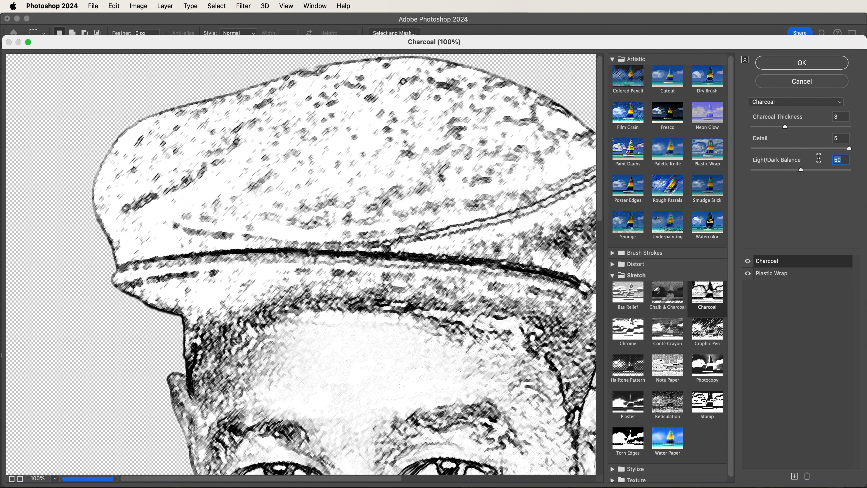
text(88)
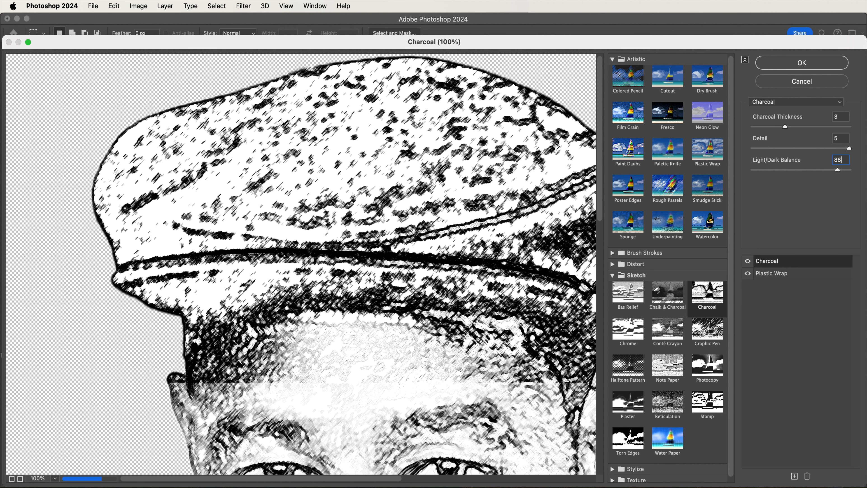
click(781, 61)
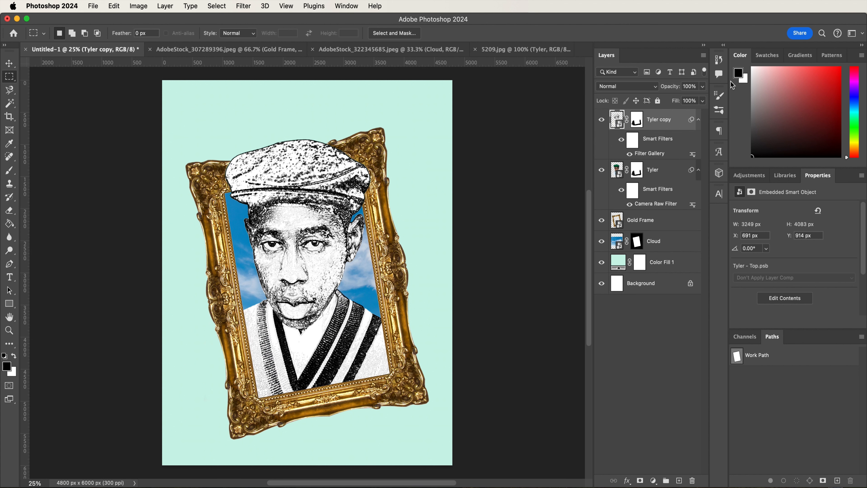
Step: Place the charcoal portrait copy in a new layer group and name the group "Tyler Eyes"
click(666, 480)
click(664, 136)
drag(664, 136, 654, 122)
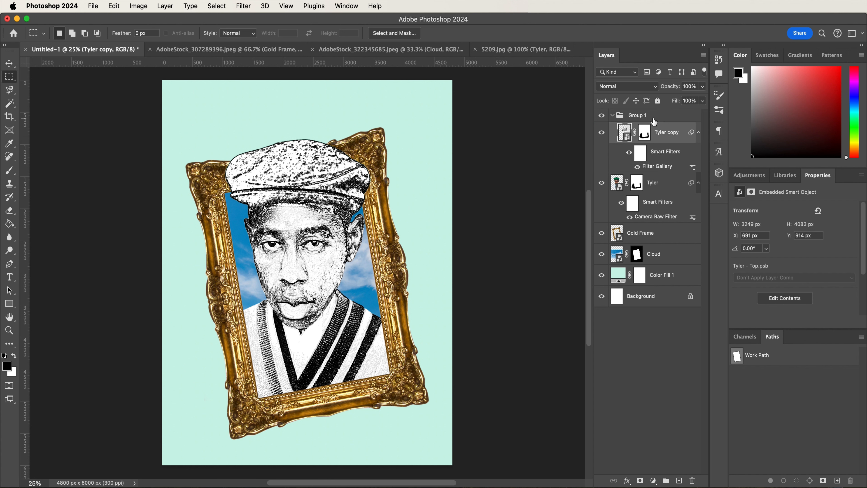
double_click(636, 117)
text(T)
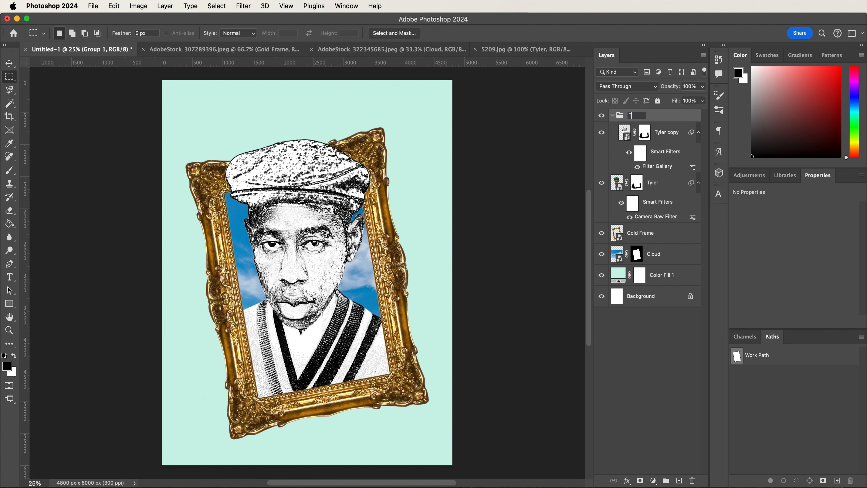
text(yler Eyes)
key(Return)
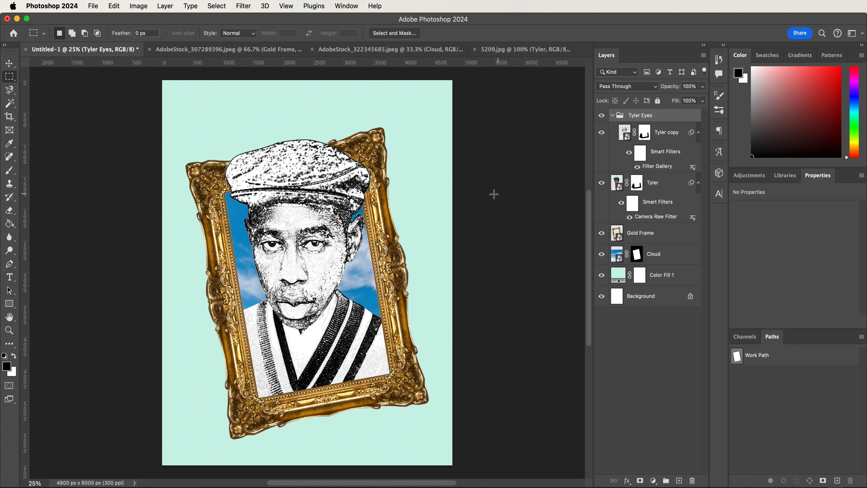
Step: Select an irregular strip across the eyes and ears with the Magnetic Lasso and mask the Tyler Eyes group to it
click(9, 90)
click(244, 221)
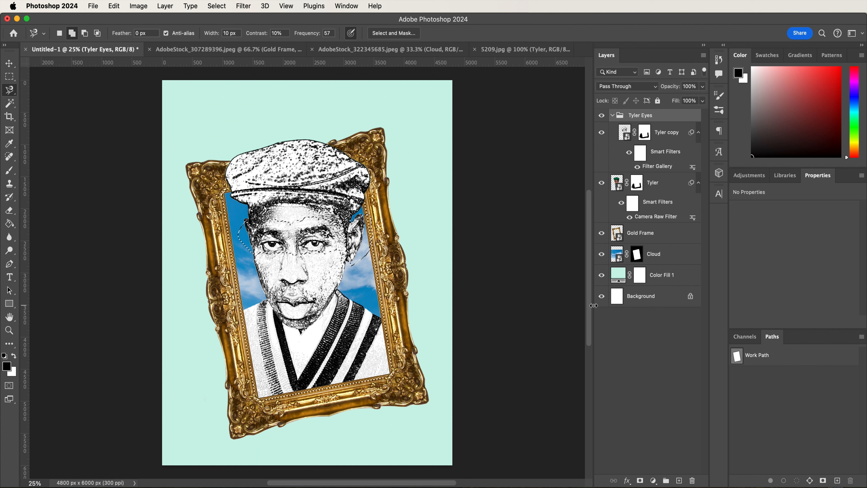
click(641, 481)
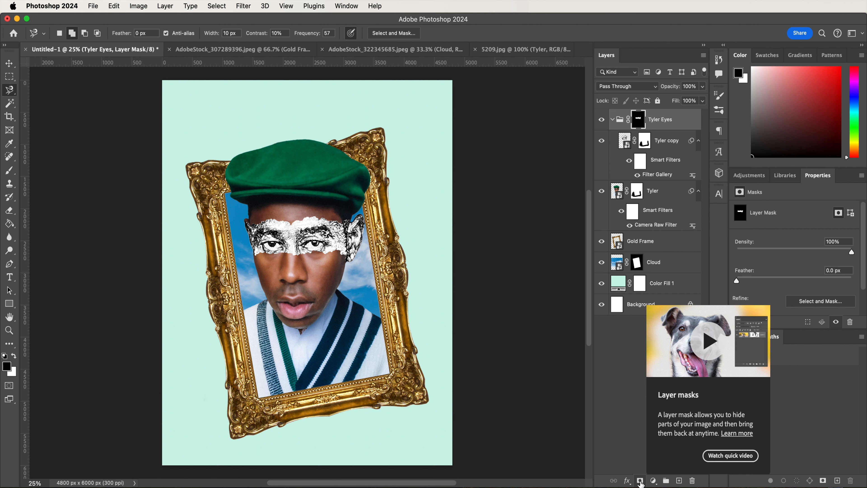
key(v)
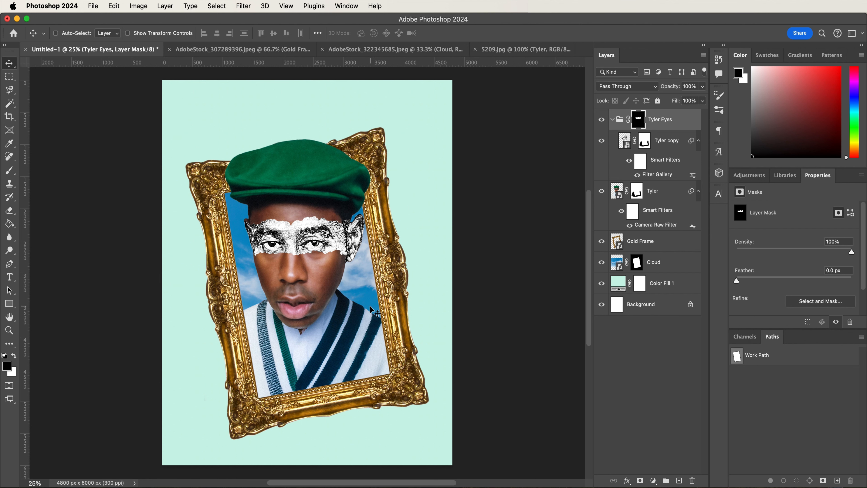
Step: Open AdobeStock_340902166.jpeg from Digital_Collage_Assets and convert its Background into a layer named "Suitcase"
key(super+o)
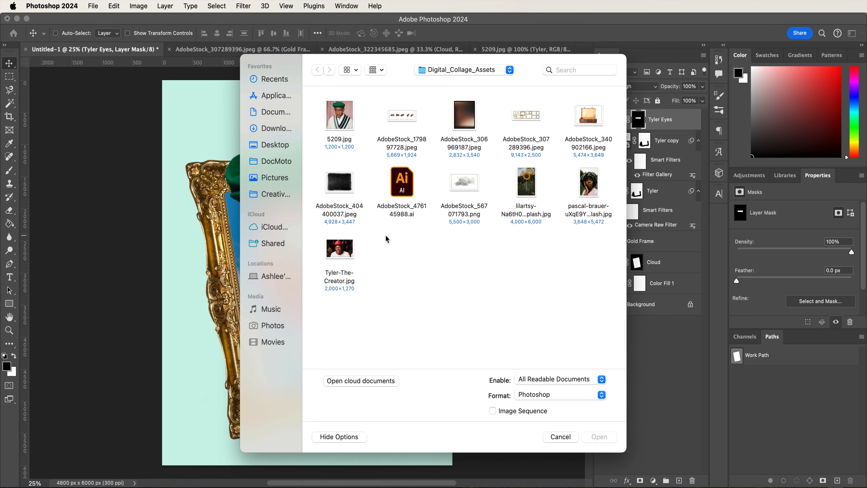
double_click(587, 120)
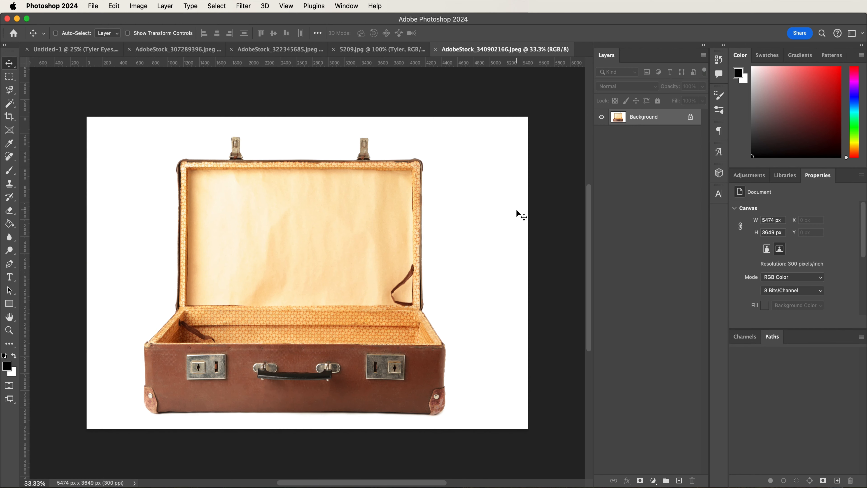
double_click(648, 119)
text(Suitcase)
key(Return)
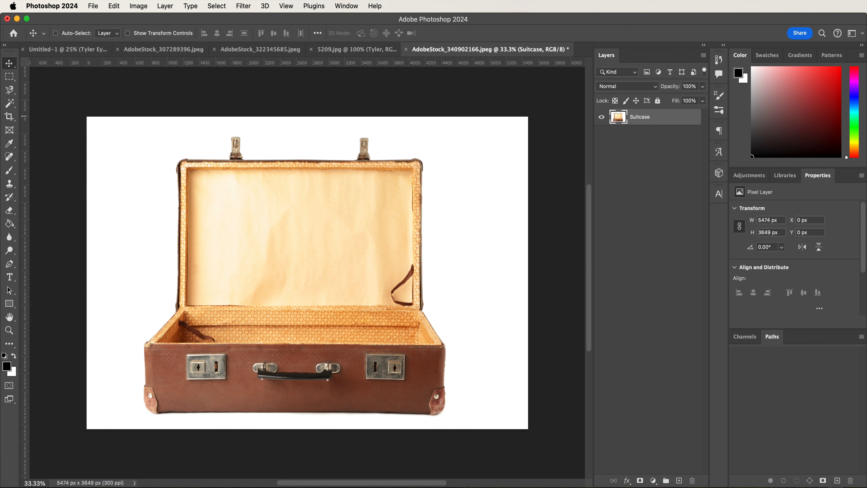
Step: Select the suitcase as the subject, invert the selection, and delete the white background
click(216, 6)
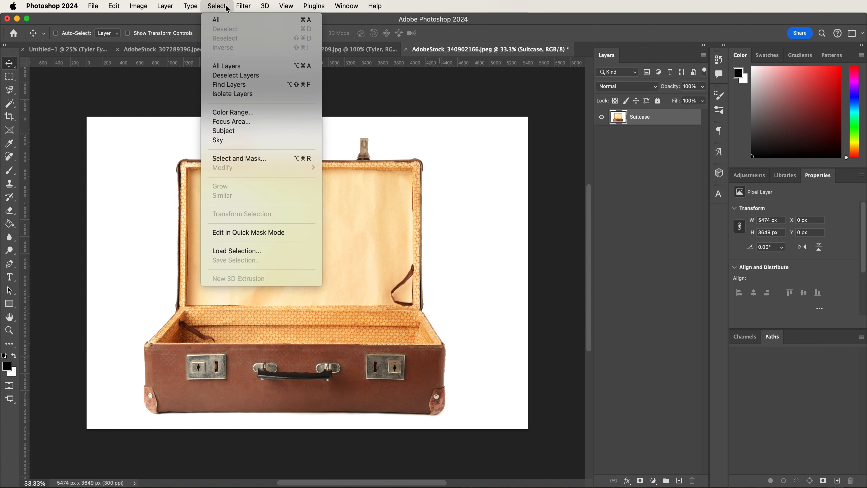
click(234, 134)
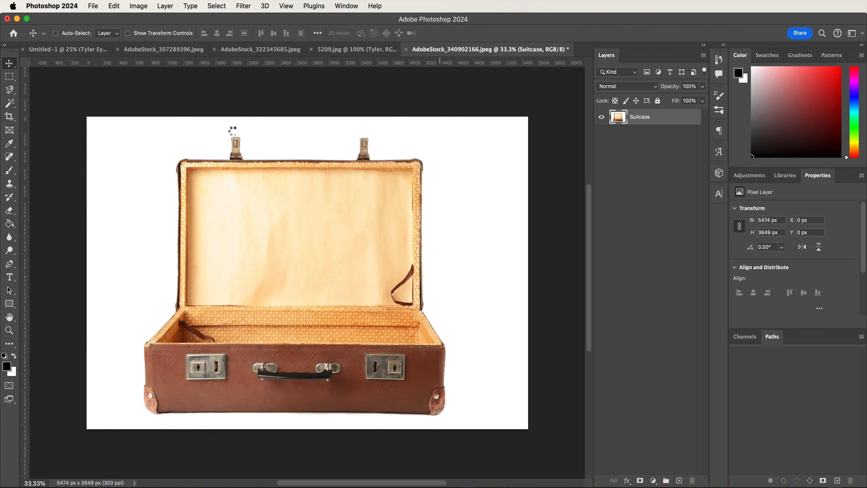
click(218, 6)
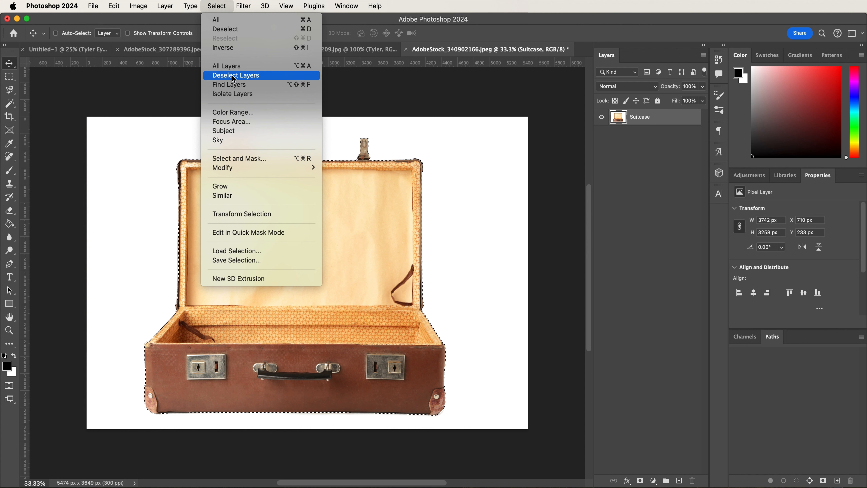
click(227, 48)
key(Delete)
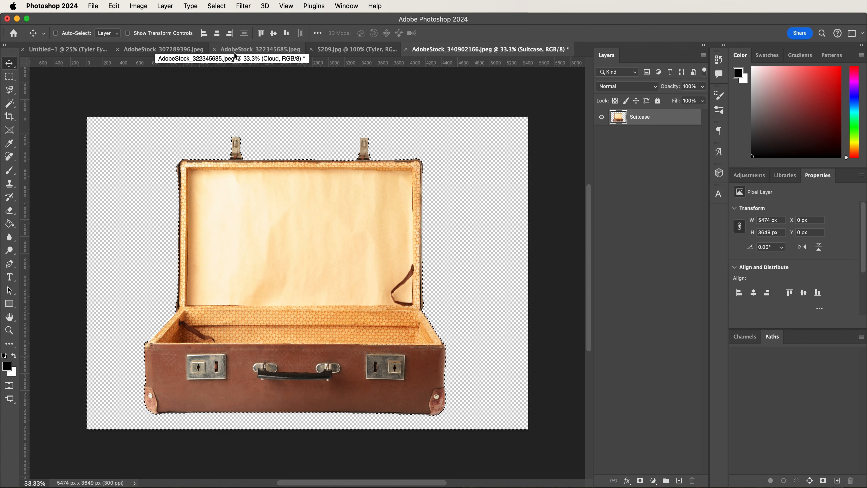
Step: Deselect the selection around the suitcase and convert the Suitcase layer to a smart object
key(m)
click(231, 105)
right_click(649, 118)
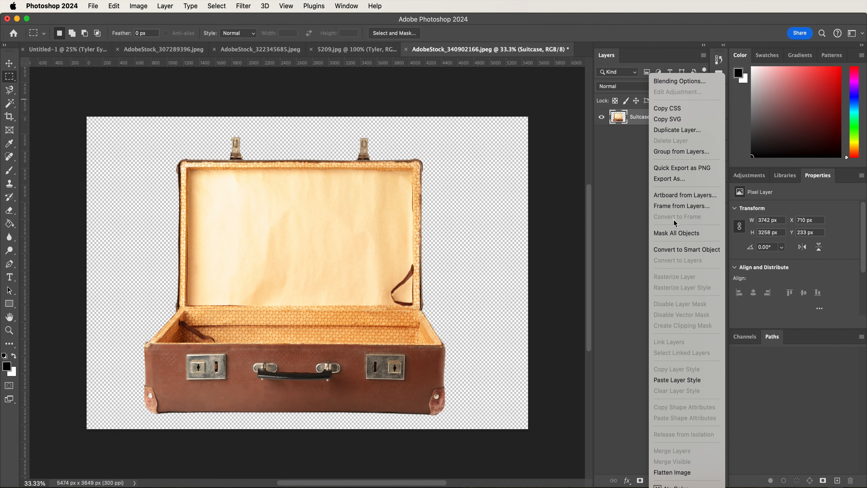
click(672, 250)
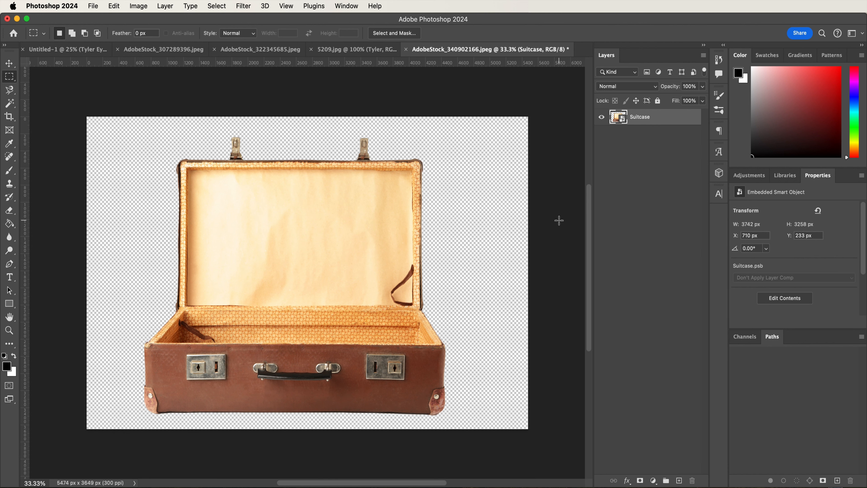
Step: Move the suitcase into the Untitled-1 collage and place its layer between Gold Frame and Cloud
key(v)
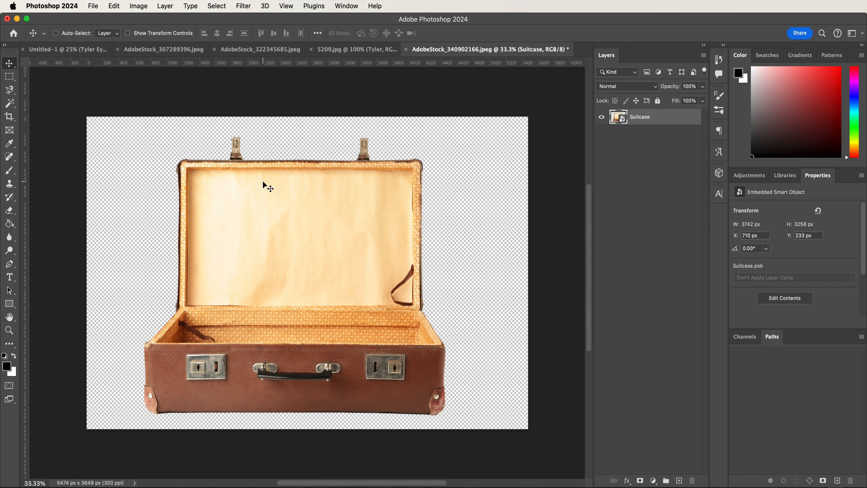
drag(263, 181, 297, 236)
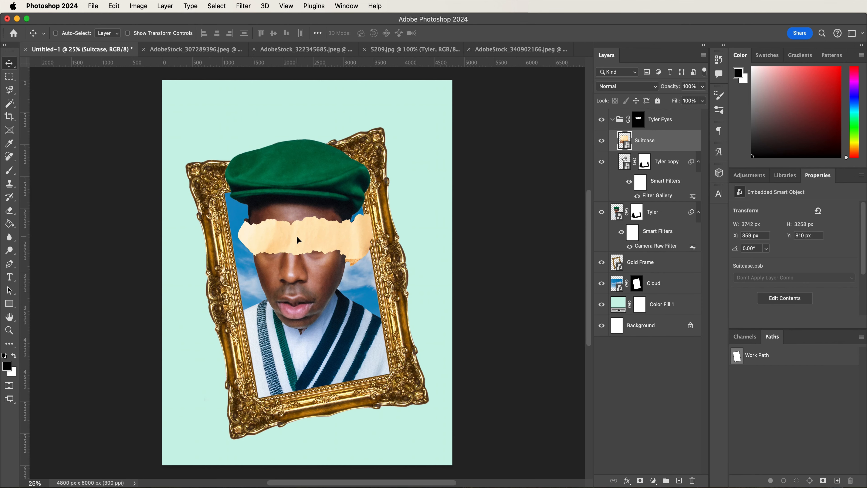
drag(672, 138, 663, 273)
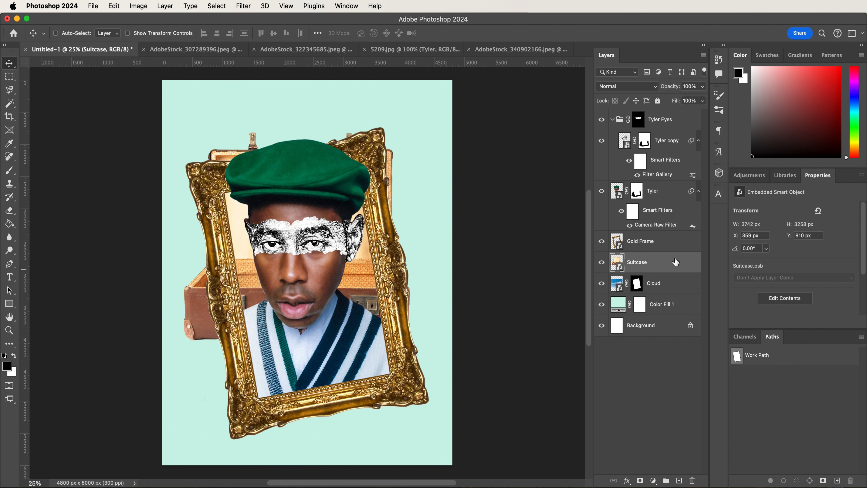
Step: Scale the suitcase down to about 36% and move its layer to the top of the layer stack
key(super+t)
drag(184, 133, 325, 274)
key(Return)
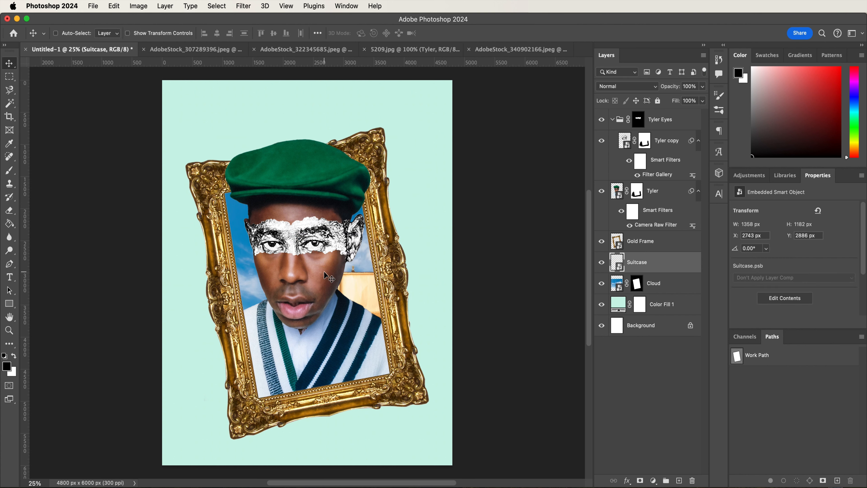
drag(680, 264, 662, 112)
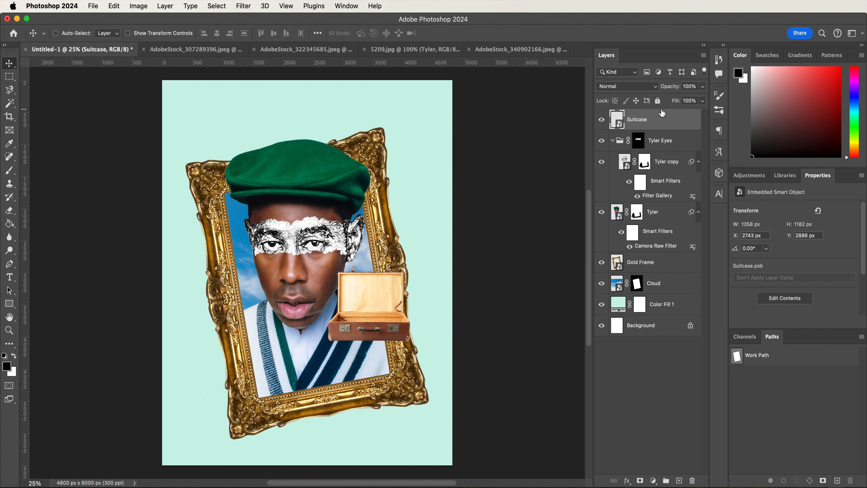
Step: Position the suitcase over the lower-right inner corner of the gold frame, scaled to about 38% and rotated about 12°
drag(395, 309, 414, 338)
key(super+t)
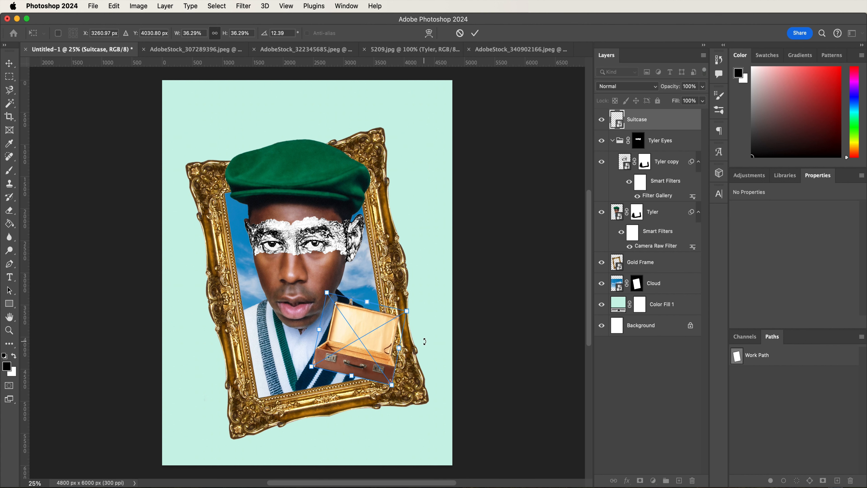
drag(327, 292, 324, 288)
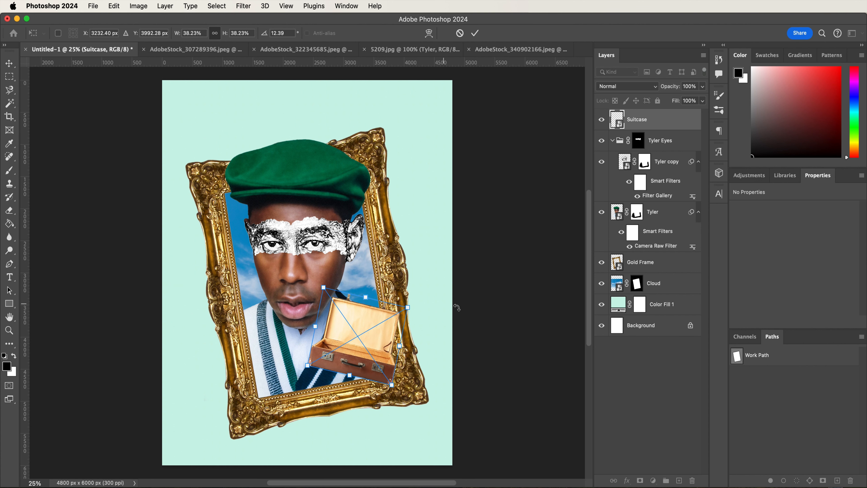
drag(424, 305, 424, 295)
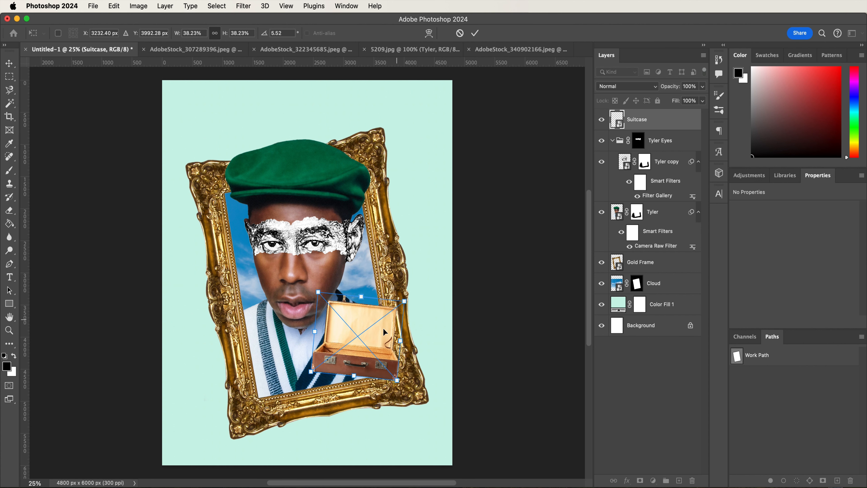
drag(383, 327, 377, 339)
drag(426, 319, 423, 335)
key(Return)
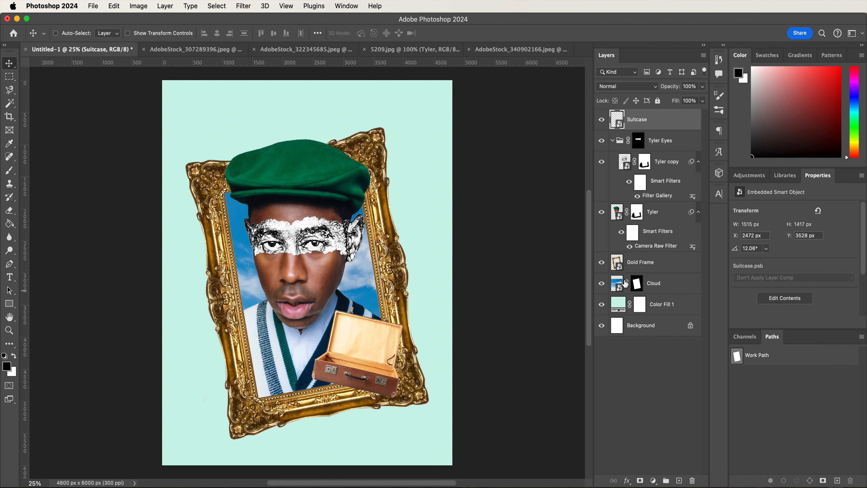
Step: Load the Gold Frame layer's outline as a selection, invert it, and mask the Suitcase layer with it
super+click(616, 262)
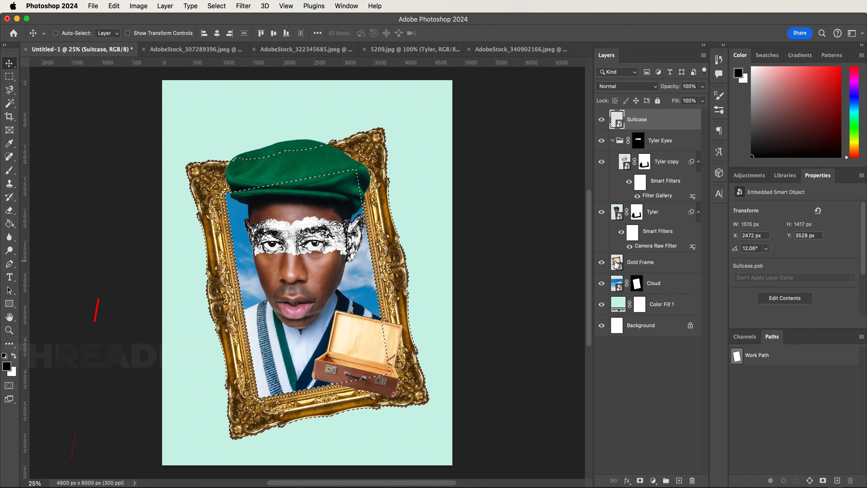
click(641, 481)
key(super+z)
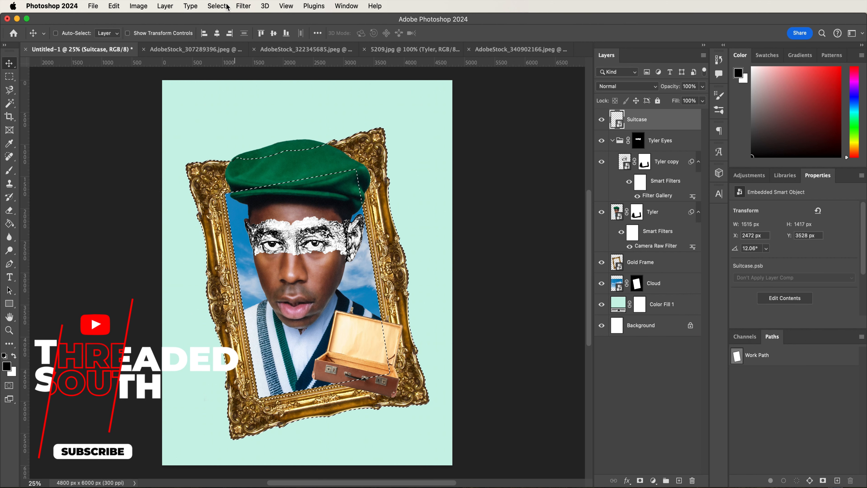
click(218, 6)
click(235, 48)
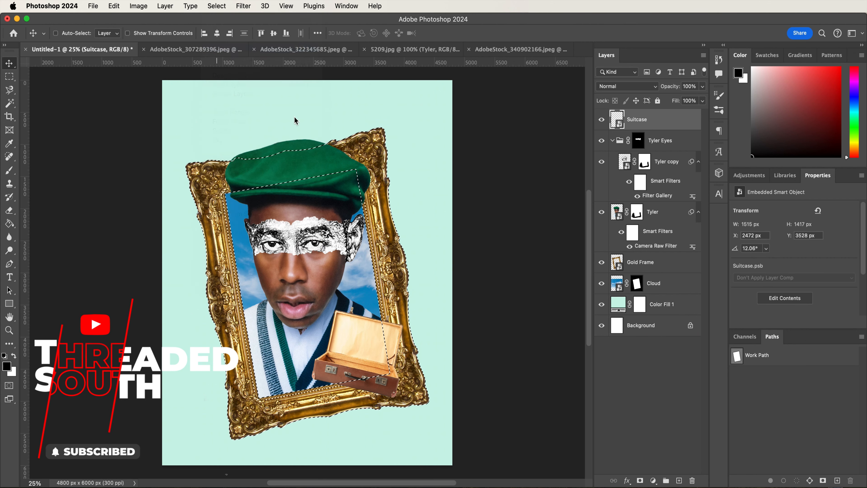
click(641, 481)
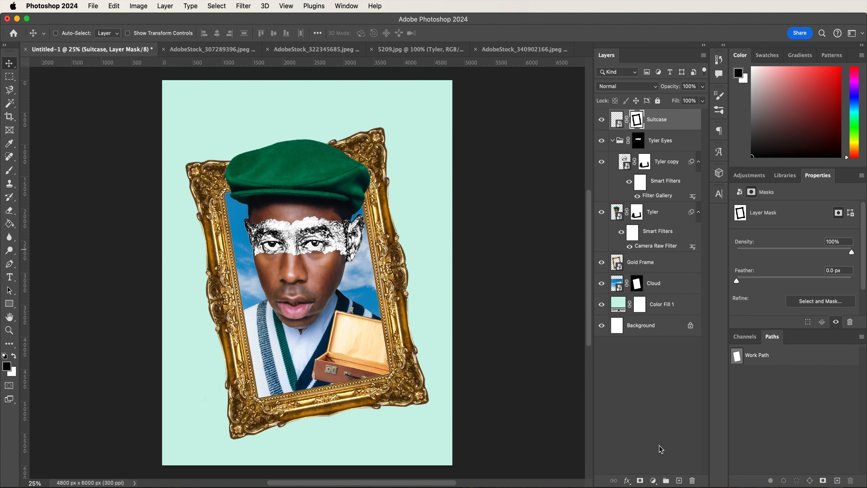
Step: Add a Brightness/Contrast adjustment clipped to the Suitcase layer, with brightness -62 and contrast 66
click(653, 481)
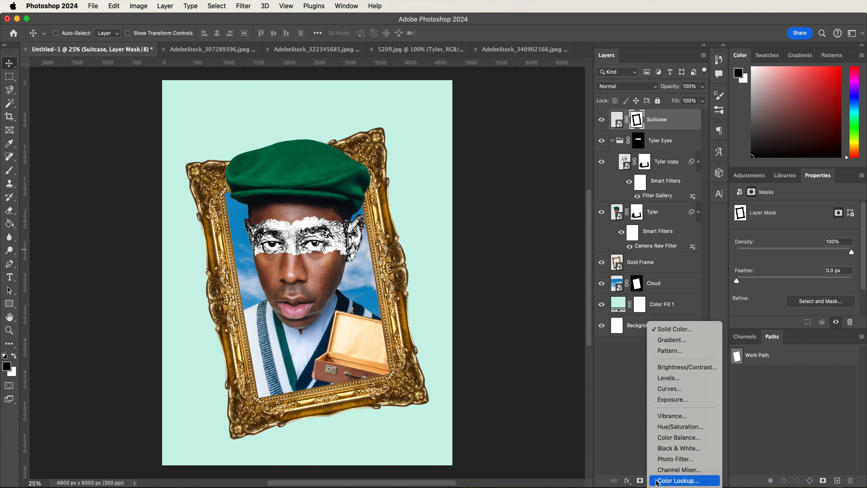
click(678, 371)
right_click(664, 126)
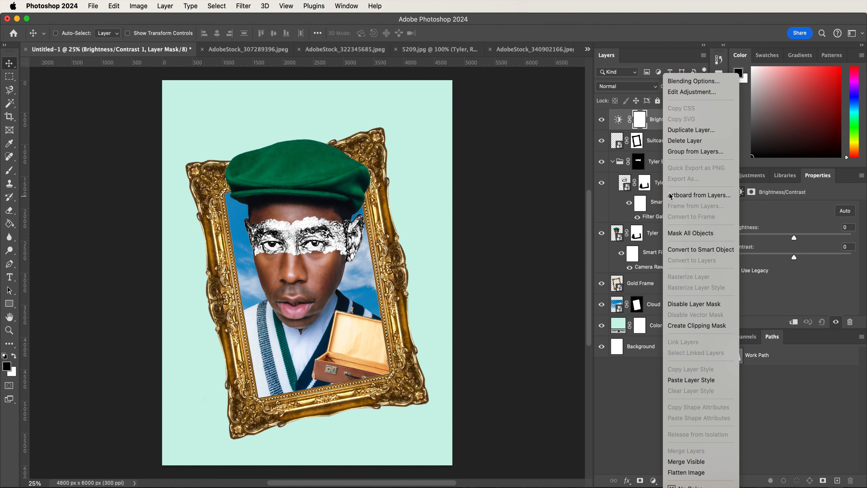
click(688, 328)
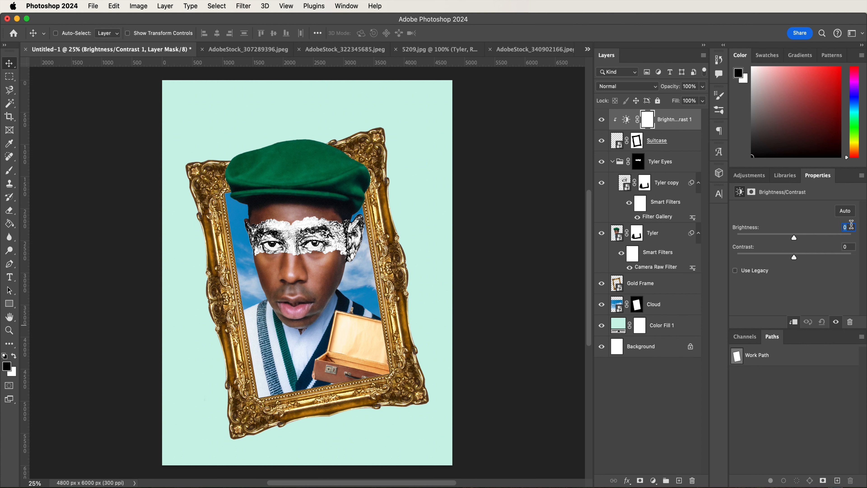
text(-62)
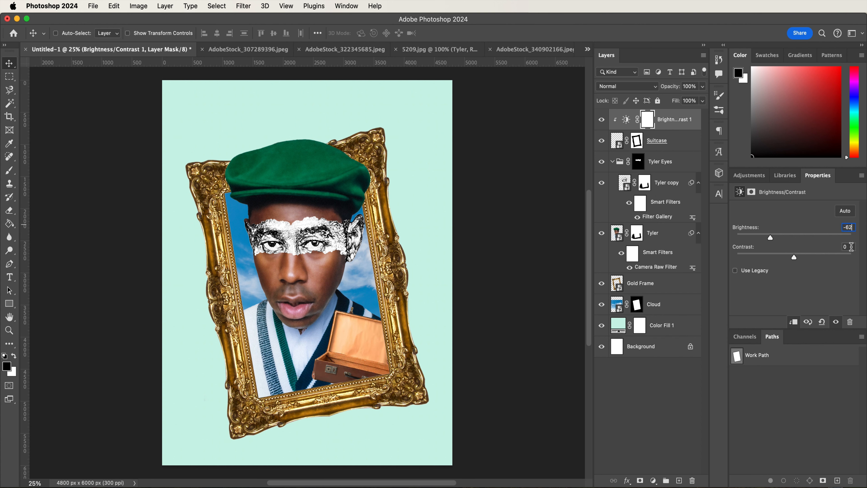
text(66)
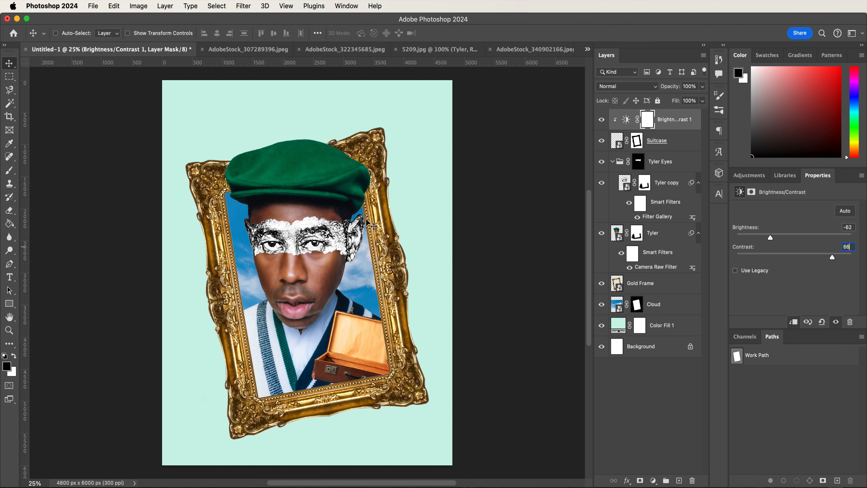
Step: Open lilartsy-Na6tH0QLg6Y-unsplash.jpg from Digital_Collage_Assets and convert its Background into a layer named "Sunflower"
key(super+o)
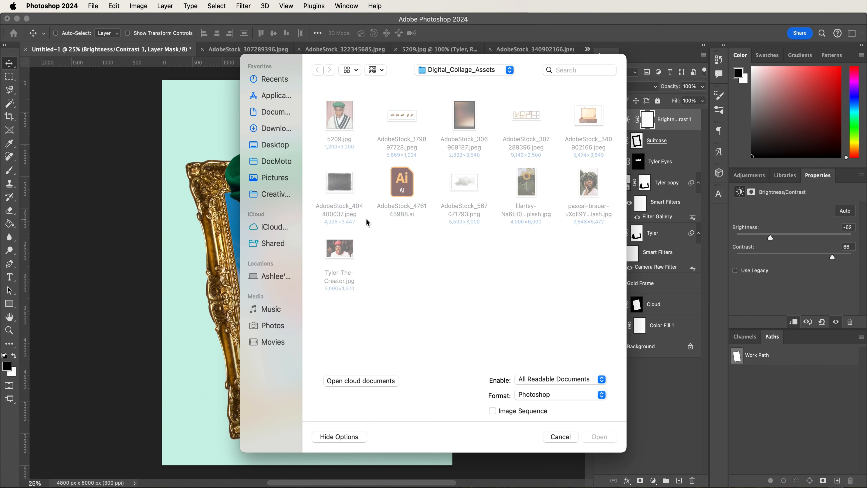
double_click(520, 190)
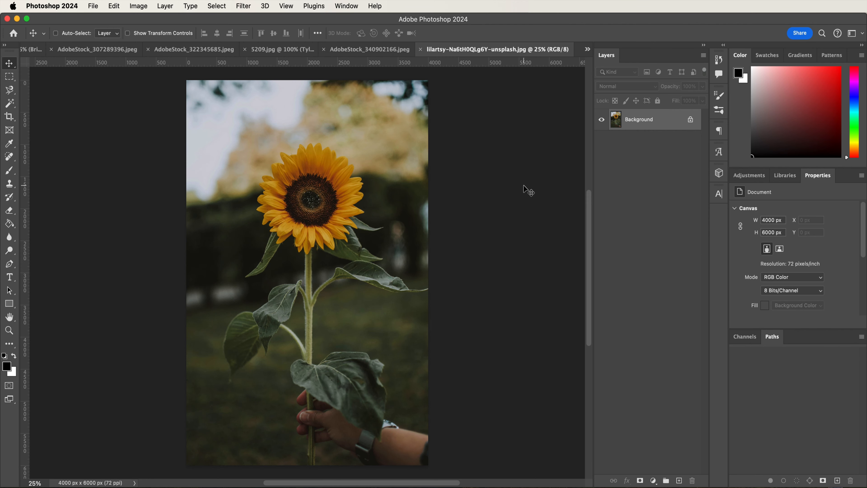
key(super+plus)
key(super+plus)
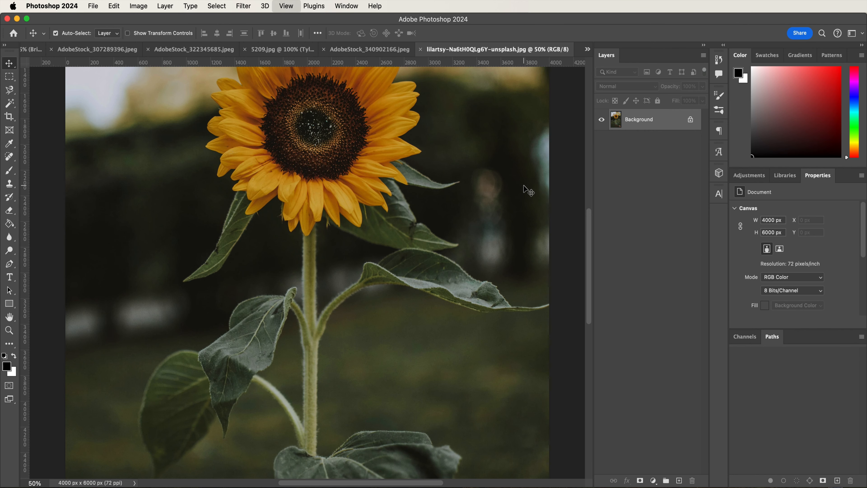
scroll(524, 185, up, 5)
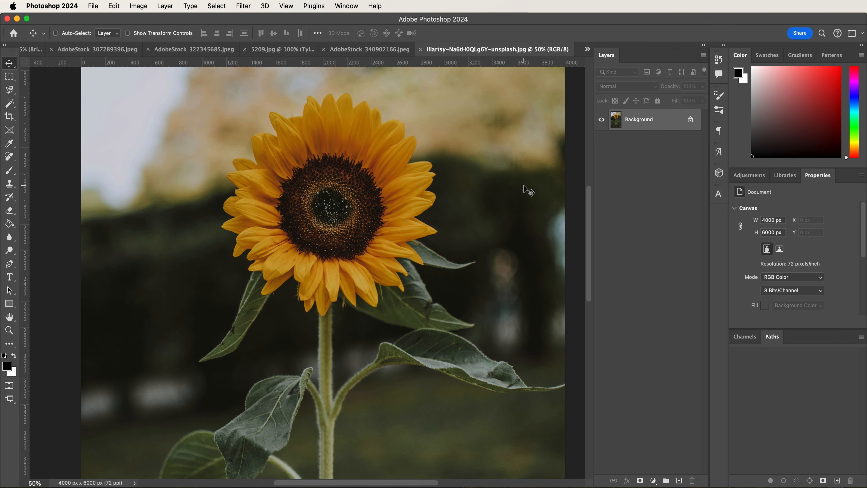
double_click(649, 122)
text(Sunflower)
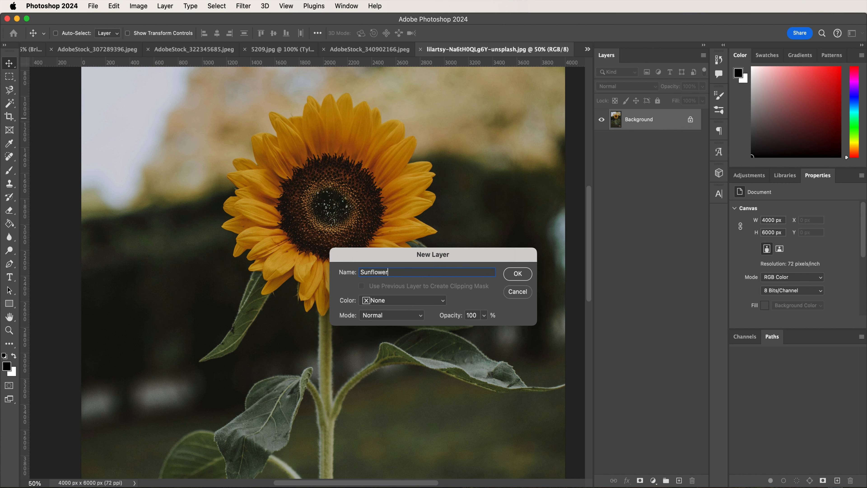
key(Return)
Step: Trace the sunflower head along its petals with the Magnetic Lasso and mask the Sunflower layer to the selection
click(9, 91)
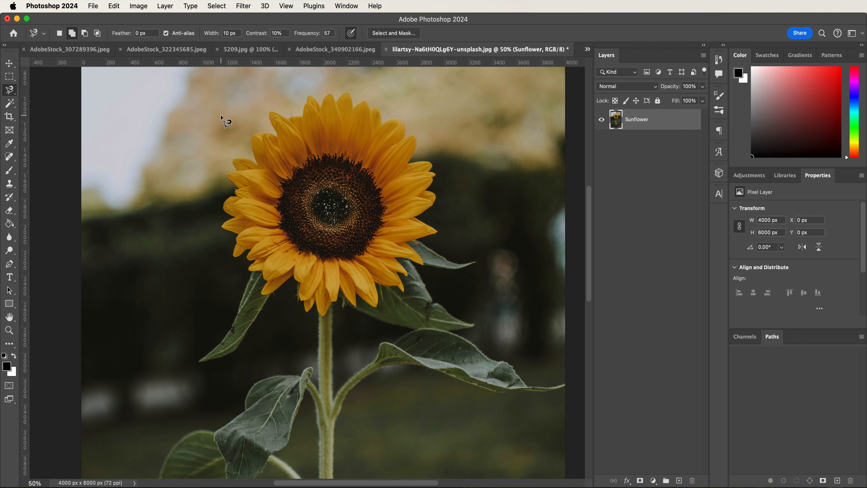
click(277, 138)
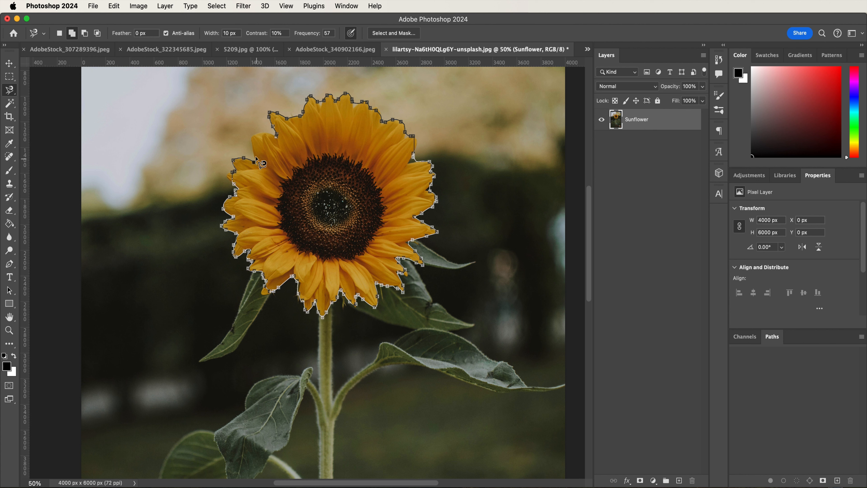
click(278, 139)
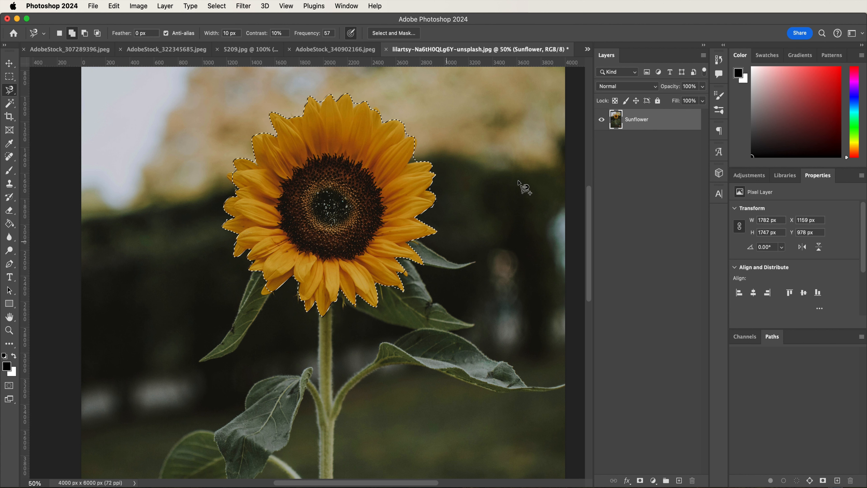
click(640, 481)
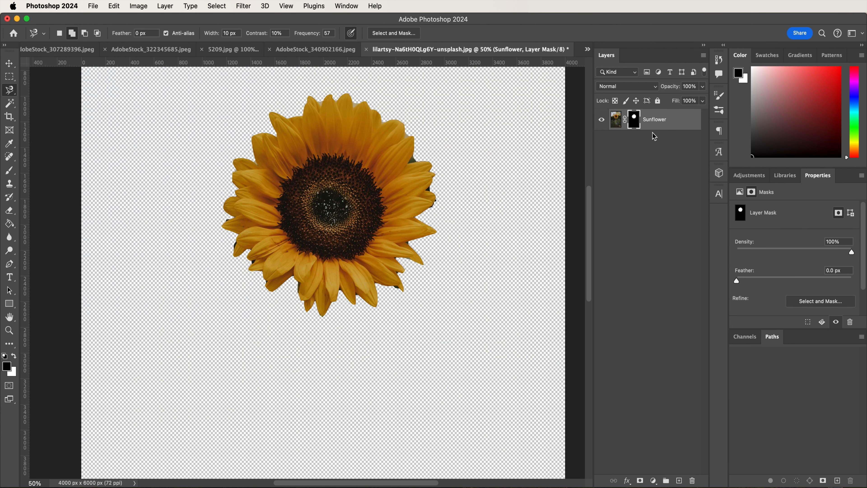
Step: Convert the masked Sunflower layer to a smart object and move it to about X 483 px, Y 794 px
right_click(662, 129)
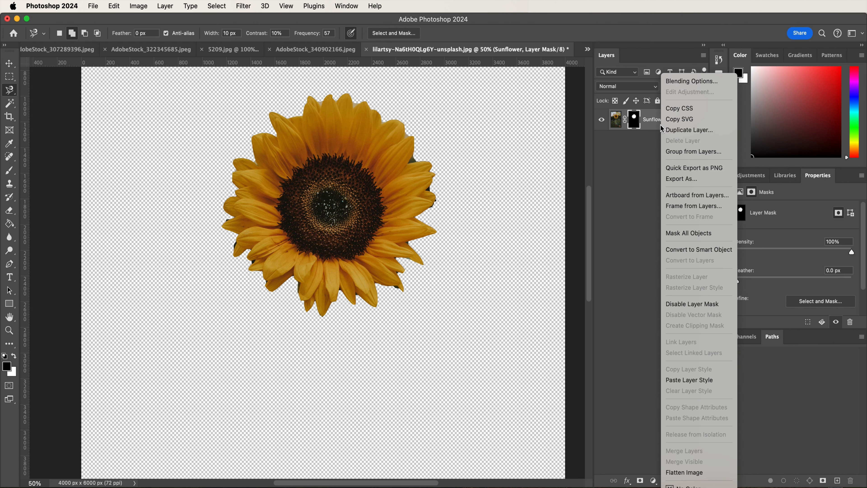
click(682, 249)
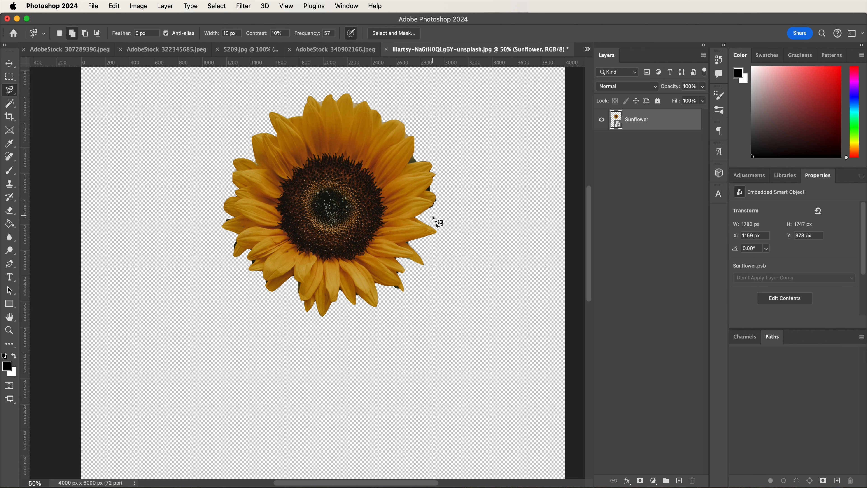
key(v)
mouse_move(309, 167)
mouse_down()
mouse_move(228, 134)
mouse_move(227, 143)
mouse_up()
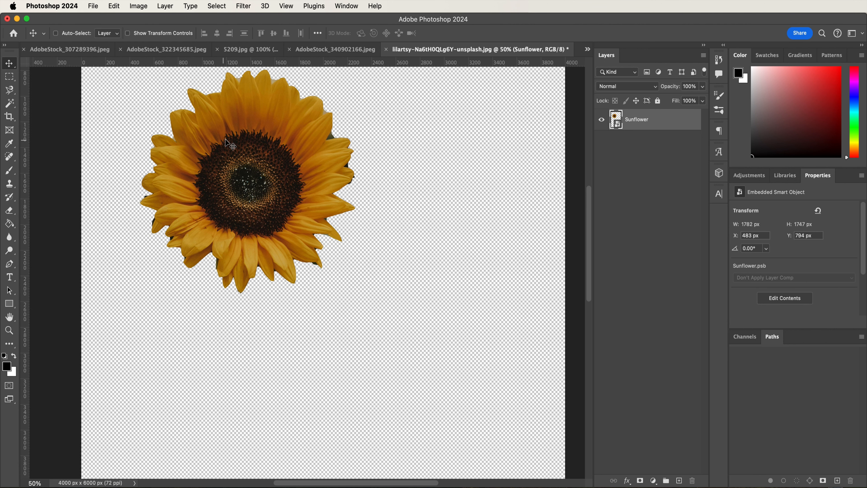
Step: Duplicate the Sunflower layer into the Untitled-1 document
right_click(647, 129)
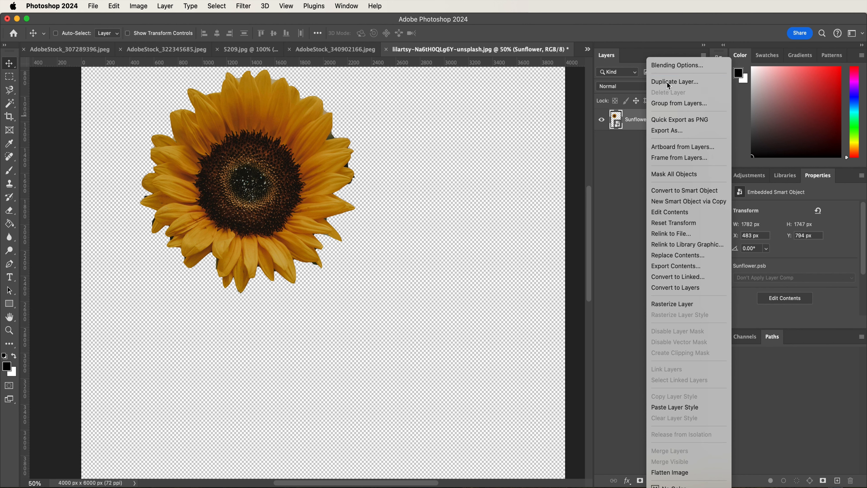
click(669, 82)
click(408, 464)
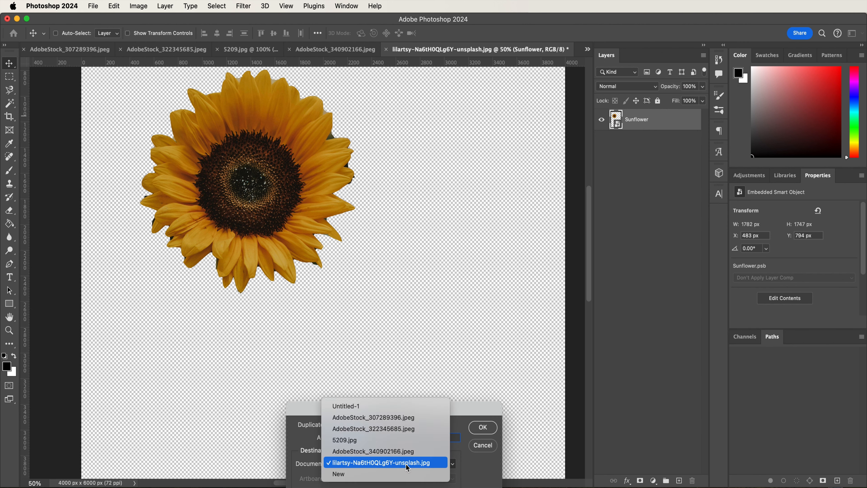
click(391, 409)
key(Return)
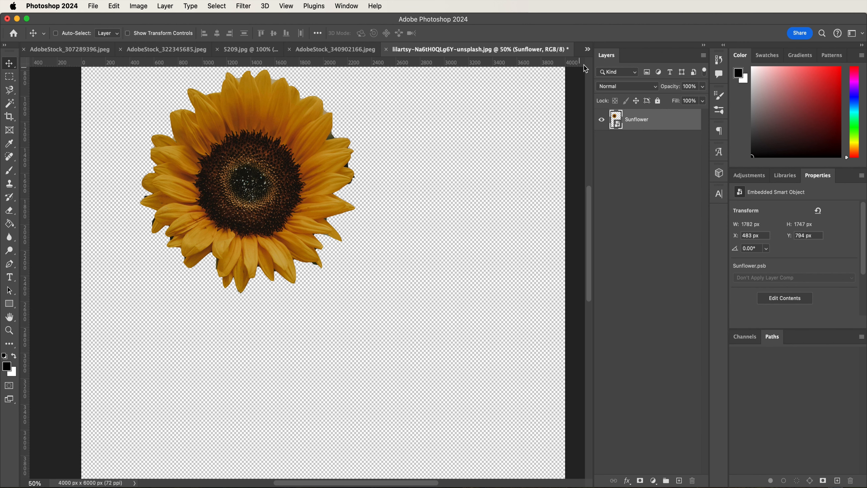
Step: Scale the Sunflower in Untitled-1 to about 1007 × 987 px over the open suitcase and clip it to the layer below
click(588, 50)
click(611, 51)
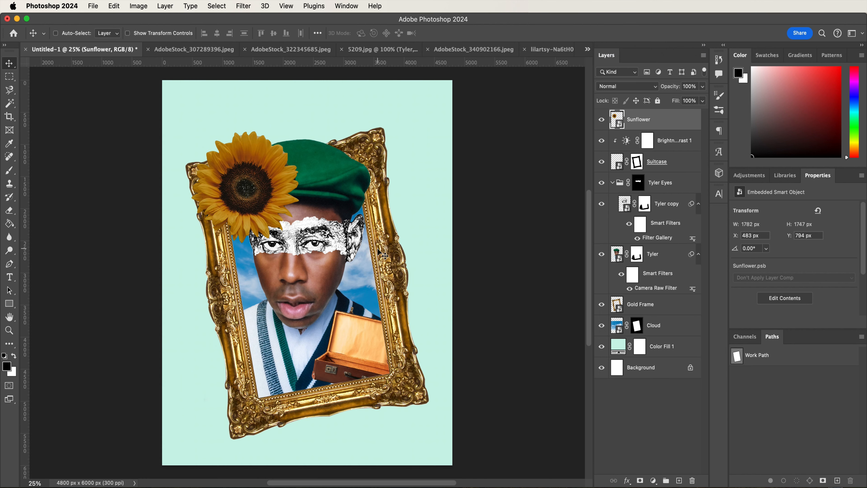
drag(242, 194, 370, 350)
key(ctrl+t)
drag(426, 345, 371, 366)
key(Return)
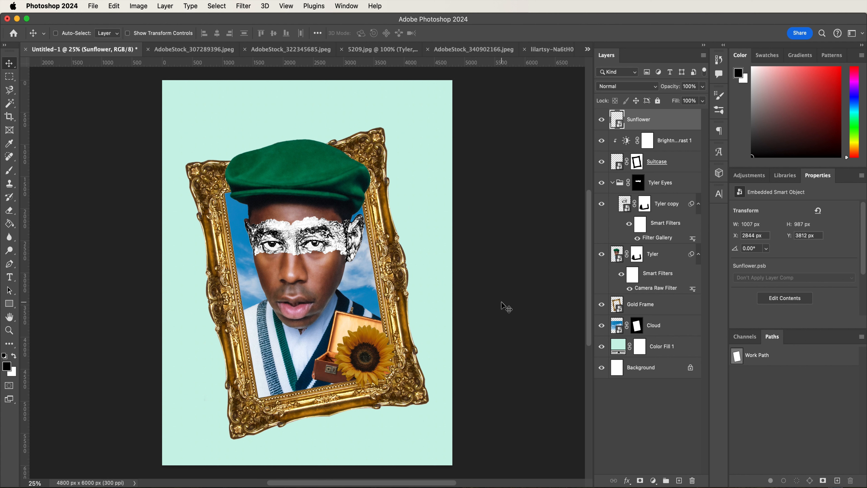
right_click(657, 127)
click(683, 353)
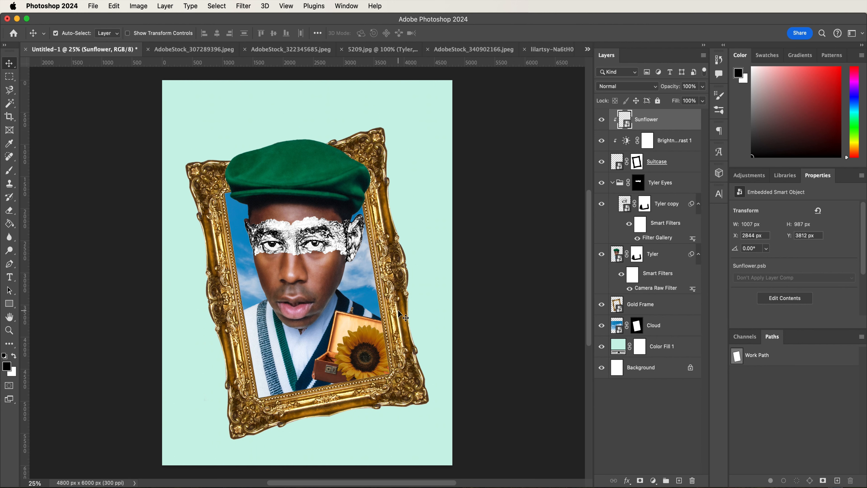
Step: Set the Sunflower layer's opacity to 45% and draw a closed Pen path along the suitcase's front rim and around the flower above it
key(super+equal)
key(super+equal)
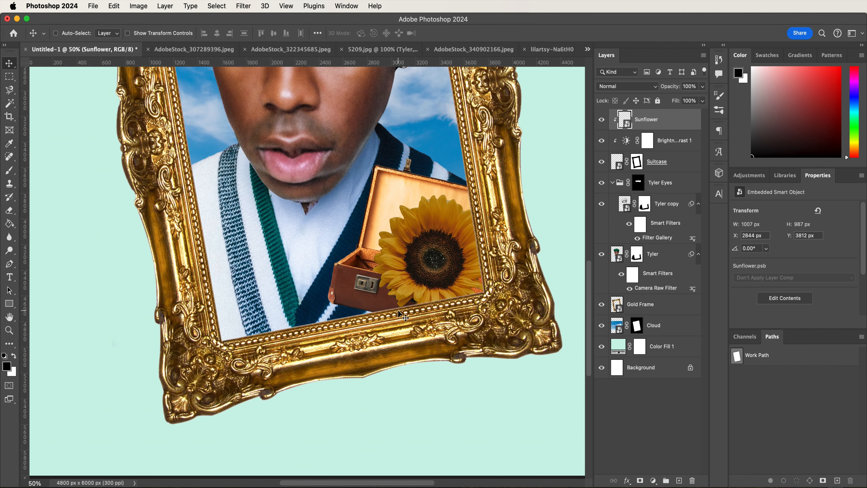
key(p)
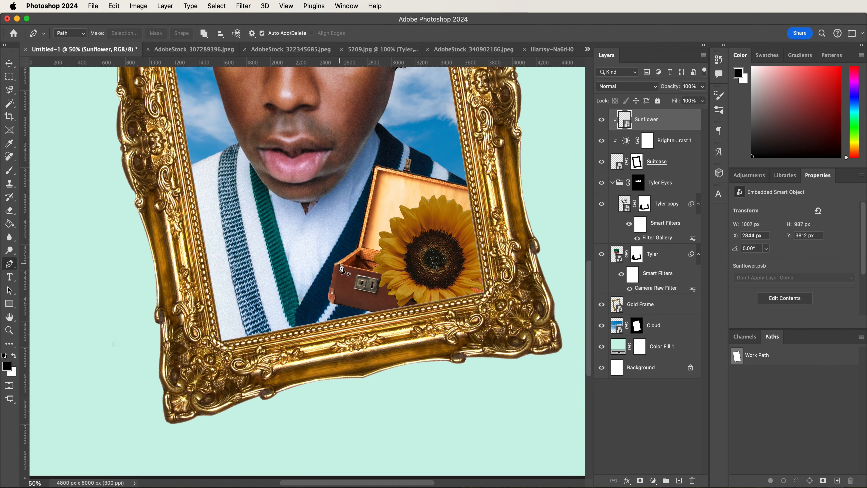
click(340, 263)
click(703, 86)
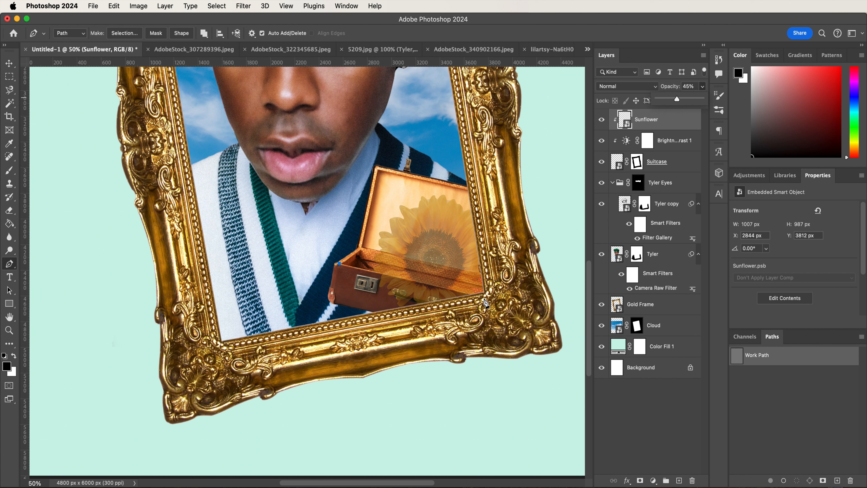
click(492, 300)
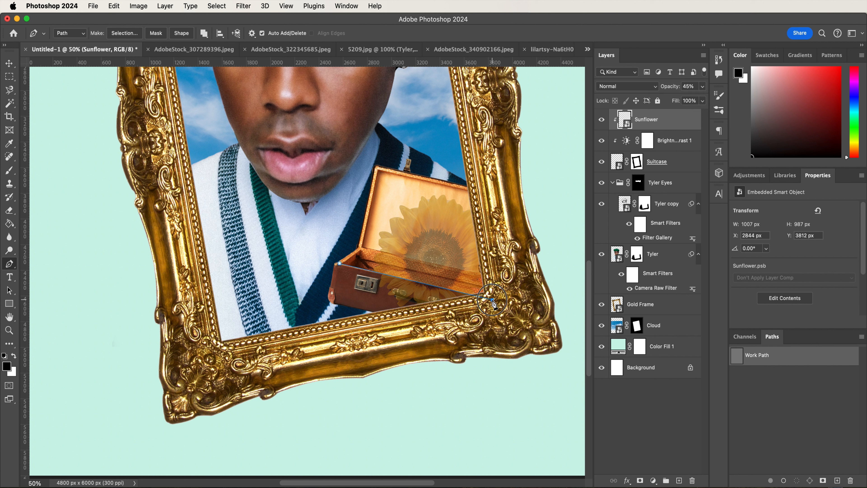
click(525, 310)
click(515, 202)
click(448, 150)
click(364, 190)
click(339, 264)
Step: Mask the Sunflower layer to the path's selection with 0 px feather and set the layer's opacity to 100%
click(133, 35)
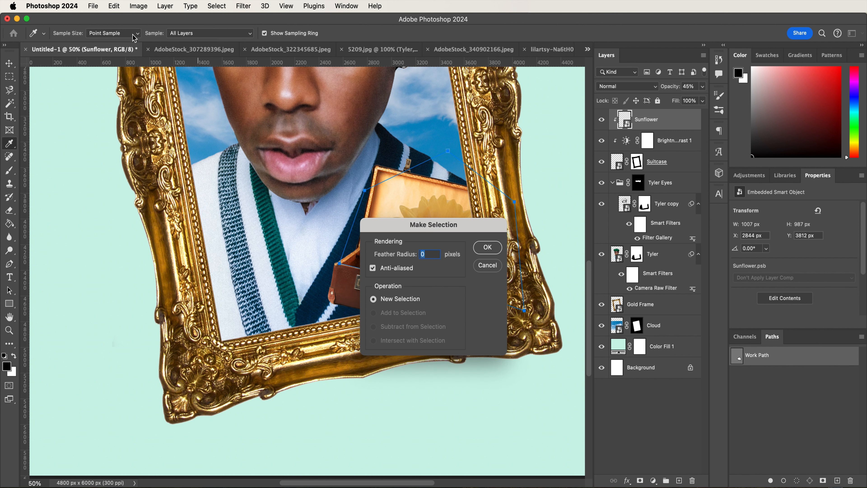
key(Return)
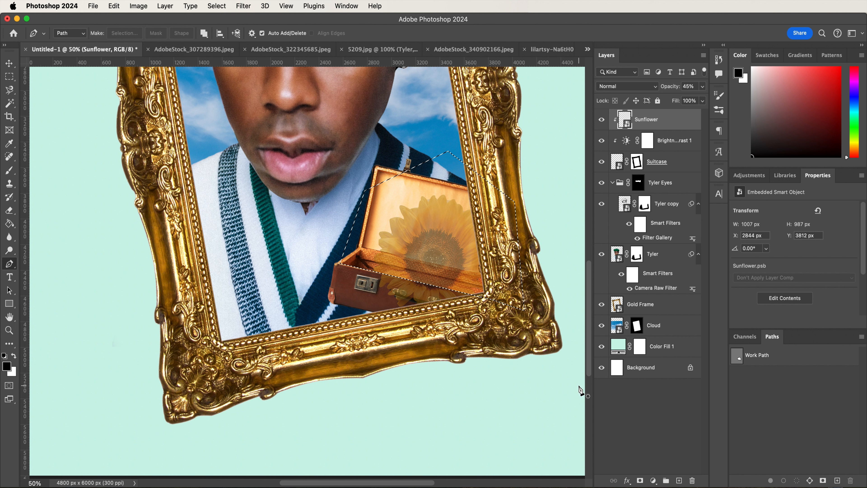
click(641, 481)
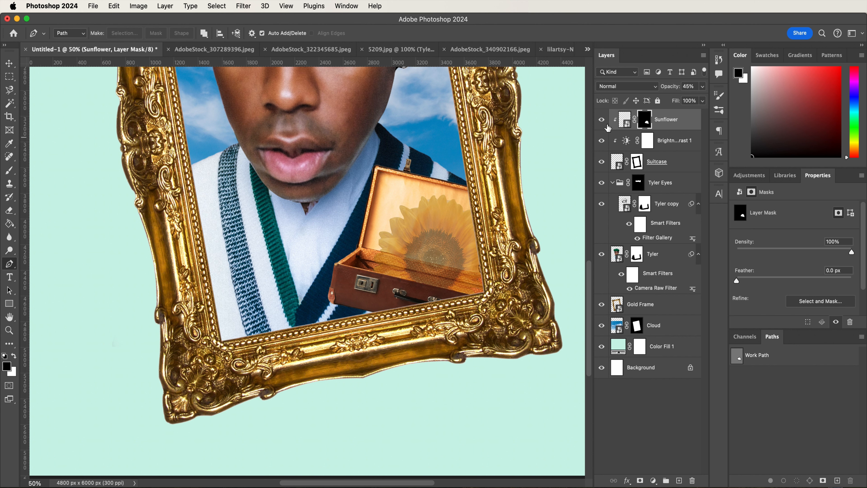
click(703, 88)
drag(690, 100, 713, 99)
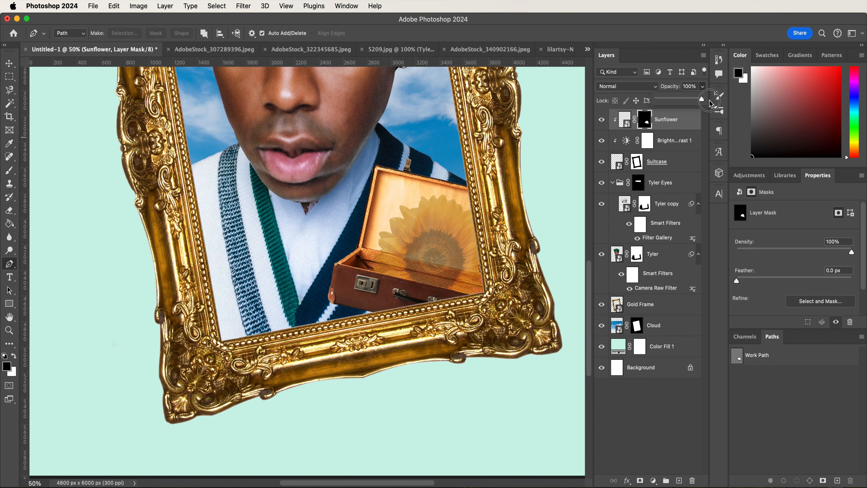
click(692, 129)
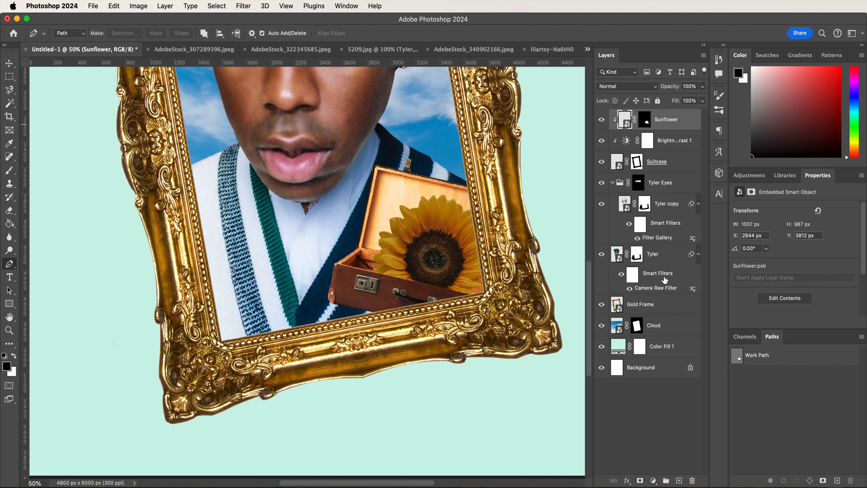
Step: Add a Brightness/Contrast adjustment clipped to the Sunflower layer and set its brightness to 71
click(658, 482)
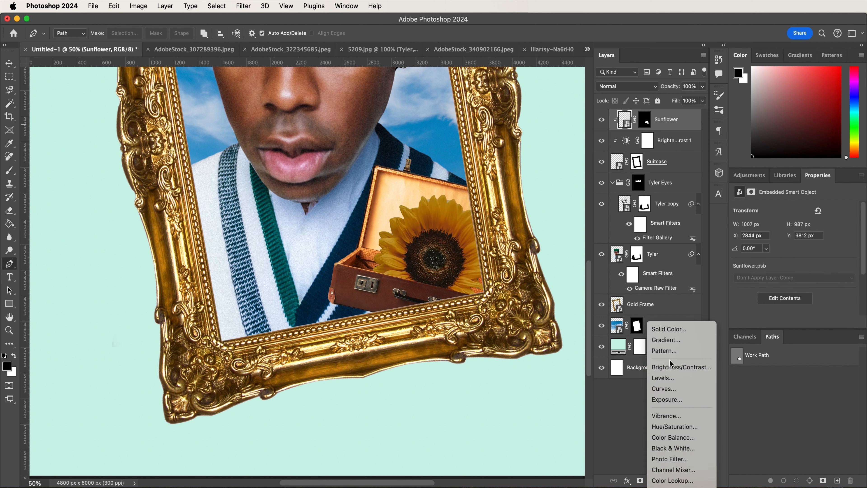
click(665, 366)
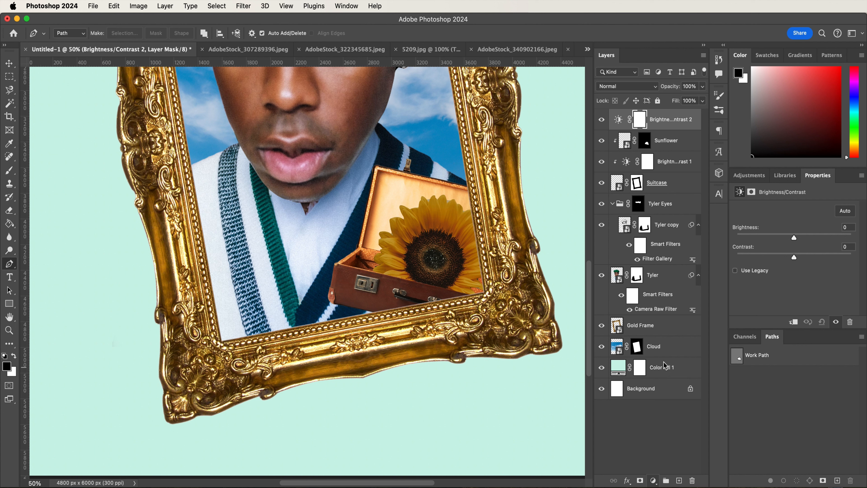
right_click(654, 127)
click(674, 328)
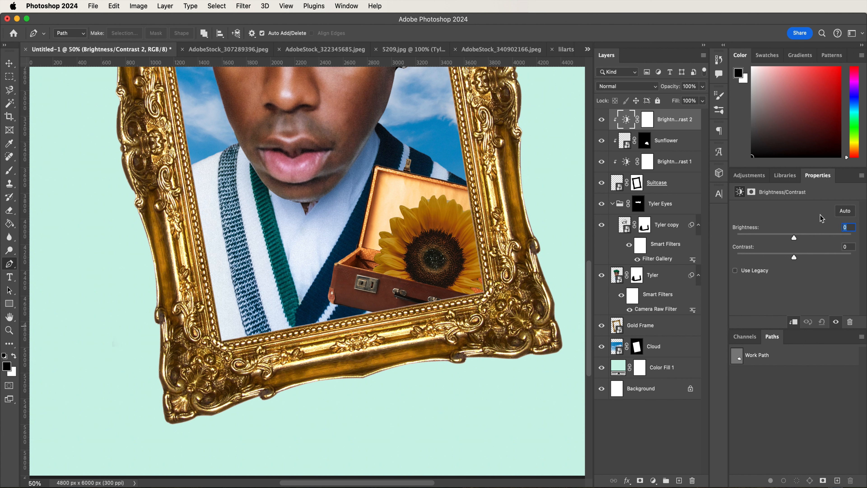
text(71)
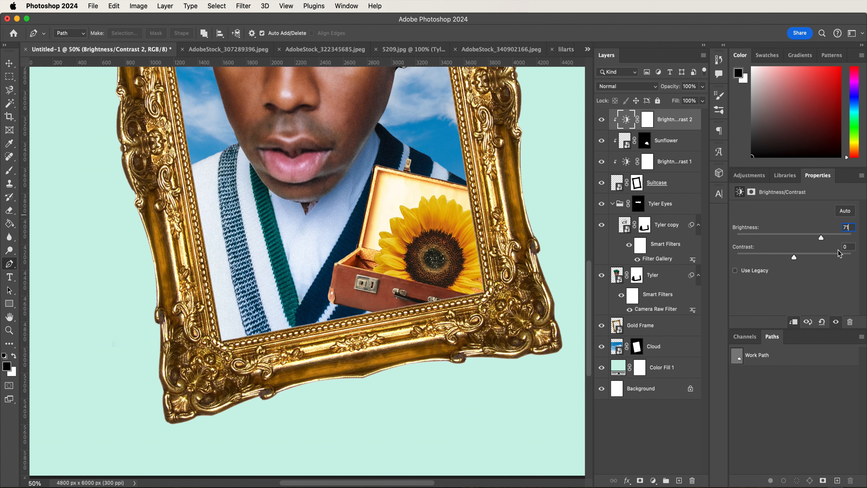
key(Return)
Step: Open AdobeStock_179897728.jpeg and select the bees with Select Subject
key(v)
key(super+o)
double_click(400, 120)
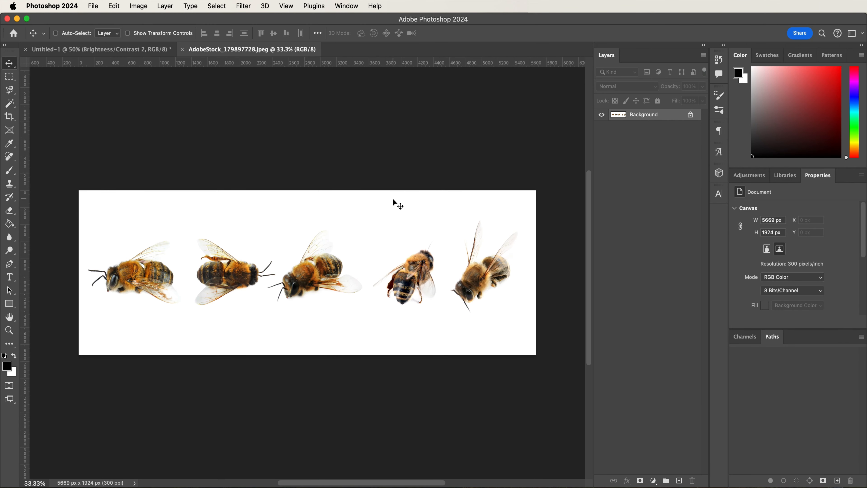
click(212, 7)
click(234, 134)
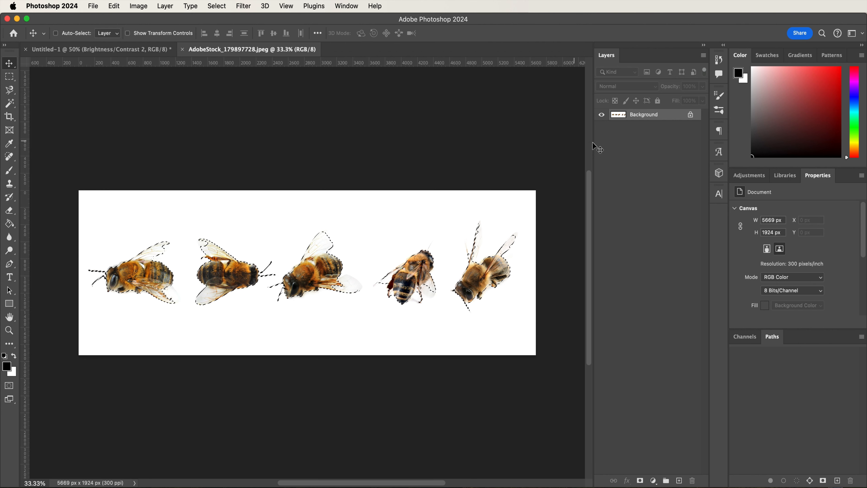
Step: Convert the Background into a layer named "Bee" and mask it to the bee selection
double_click(668, 116)
text(Bee)
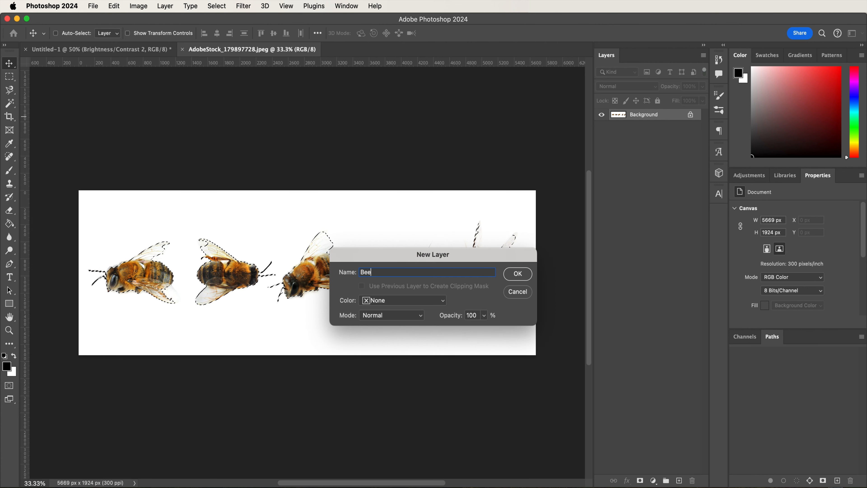
key(Return)
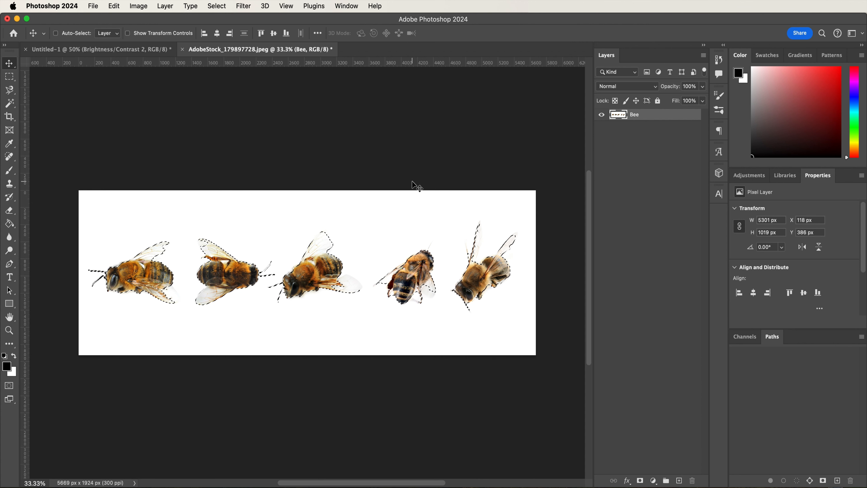
click(640, 482)
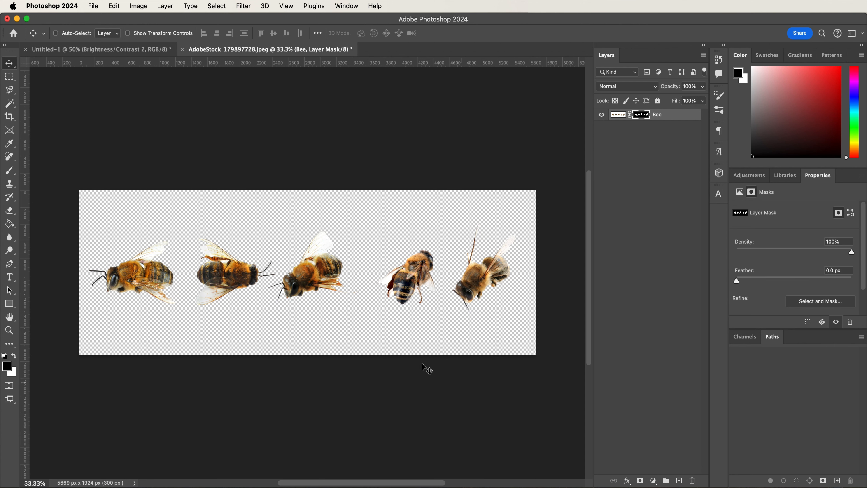
key(m)
mouse_move(549, 377)
mouse_down()
mouse_move(480, 301)
mouse_move(271, 185)
mouse_move(280, 186)
mouse_up()
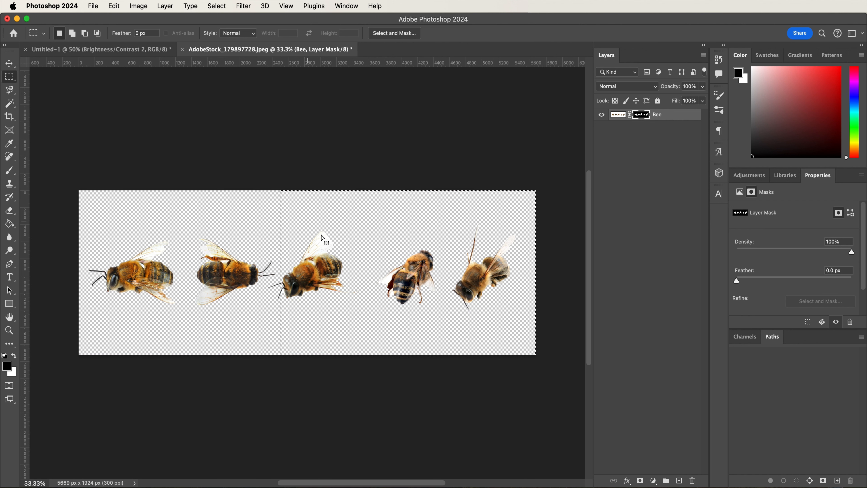
click(255, 208)
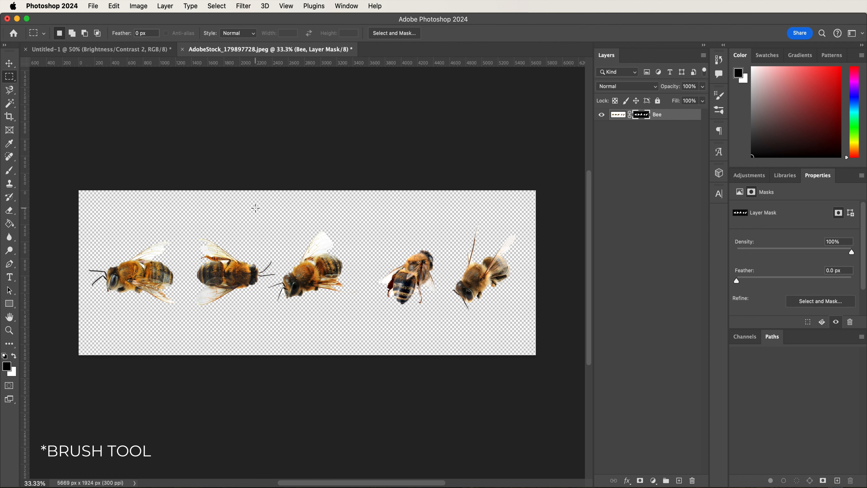
Step: Paint black on the Bee layer mask with a soft 600 px brush over the fourth and fifth bees and part of the third
click(9, 170)
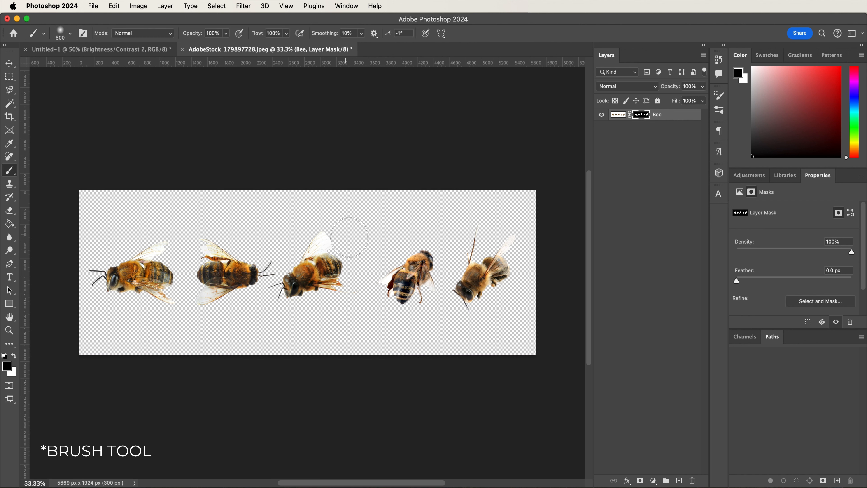
mouse_move(410, 274)
mouse_down()
mouse_move(437, 242)
mouse_move(365, 352)
mouse_move(398, 324)
mouse_move(421, 269)
mouse_move(409, 276)
mouse_move(560, 266)
mouse_move(507, 225)
mouse_move(529, 271)
mouse_up()
mouse_move(357, 305)
mouse_down()
mouse_move(338, 262)
mouse_move(328, 312)
mouse_up()
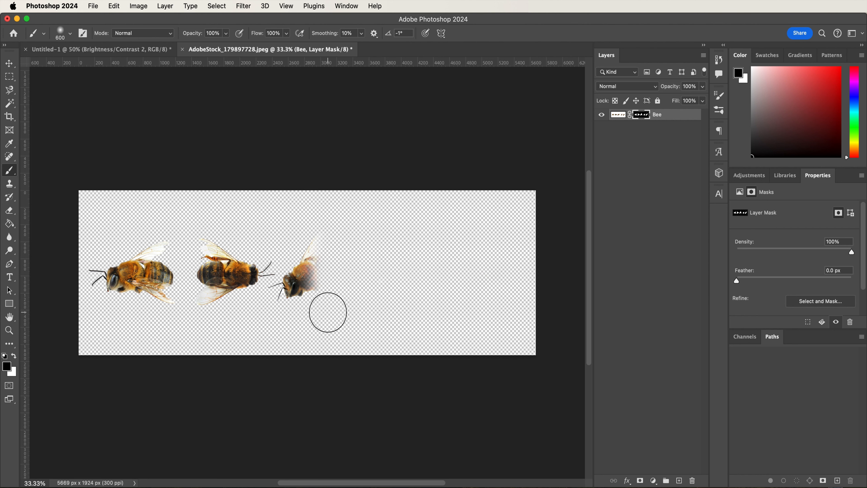
Step: Mask out the rest of the third bee and the entire first bee with a harder 300 px brush, keeping only the second bee
click(70, 32)
drag(71, 86, 122, 89)
click(315, 268)
key(bracketleft)
key(bracketleft)
key(bracketleft)
mouse_move(306, 227)
mouse_down()
mouse_move(297, 274)
mouse_move(276, 292)
mouse_move(314, 301)
mouse_up()
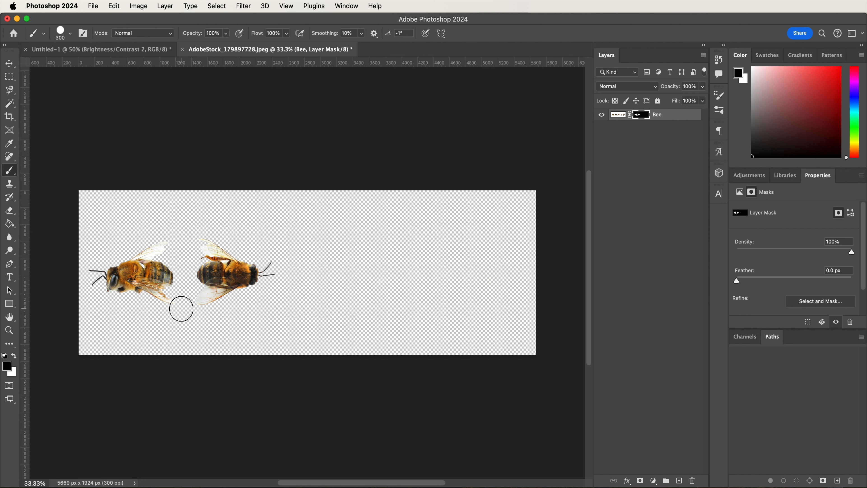
mouse_move(168, 304)
mouse_down()
mouse_move(156, 238)
mouse_move(147, 237)
mouse_move(115, 295)
mouse_move(95, 241)
mouse_up()
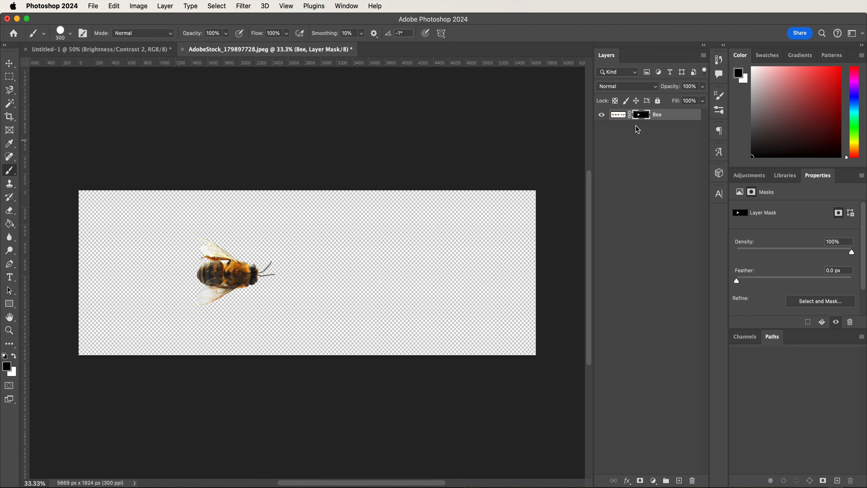
Step: Convert the masked Bee layer to a smart object and copy it into the Untitled-1 document
click(616, 118)
right_click(674, 120)
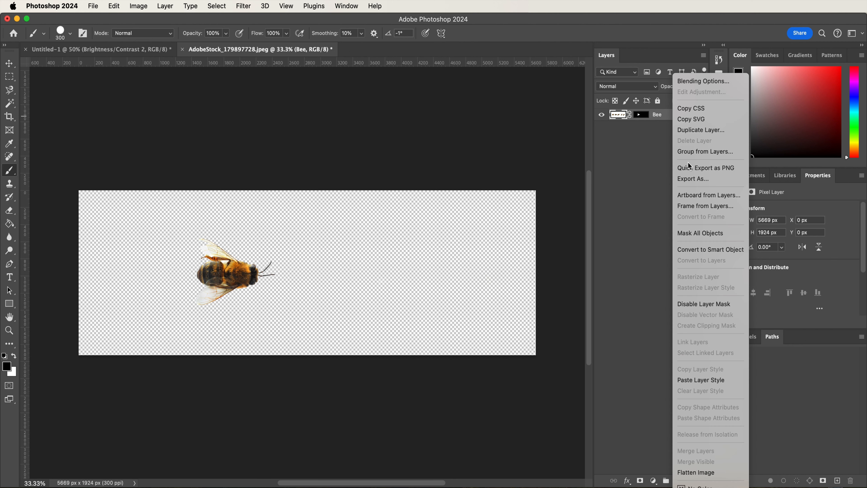
click(703, 248)
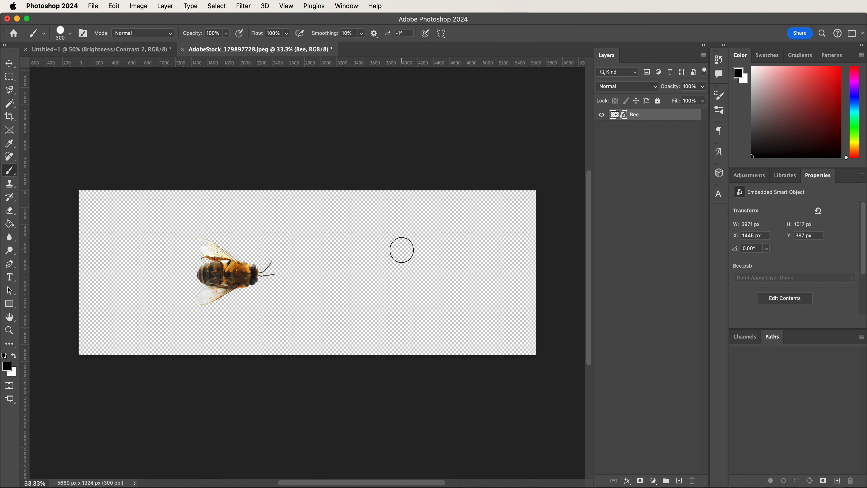
key(v)
drag(216, 272, 302, 291)
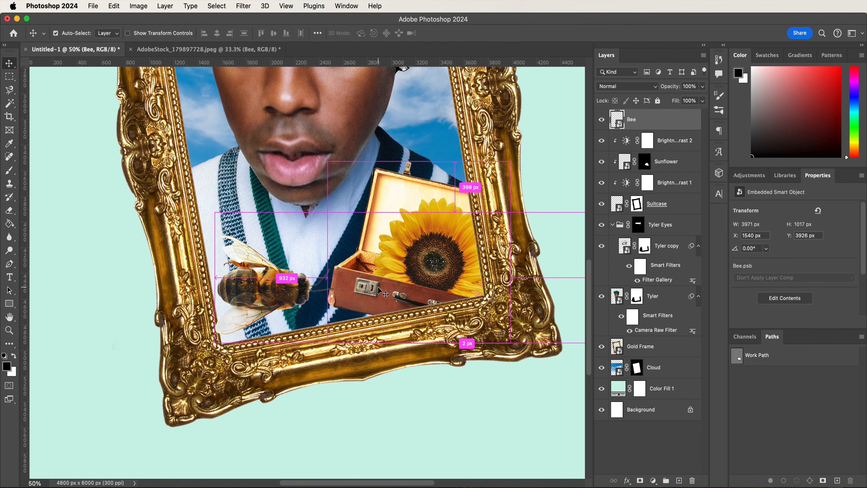
Step: Rotate the bee to -131.83° and place it at the sunflower's lower right edge, at about X 1027 px, Y 1994 px
key(ctrl+t)
drag(389, 194, 425, 406)
drag(537, 408, 449, 291)
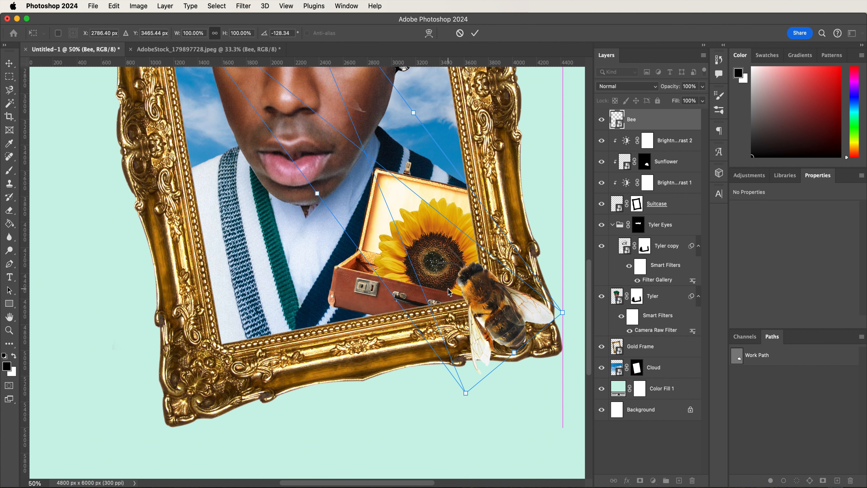
mouse_move(552, 273)
mouse_down()
mouse_move(554, 252)
mouse_move(552, 259)
mouse_up()
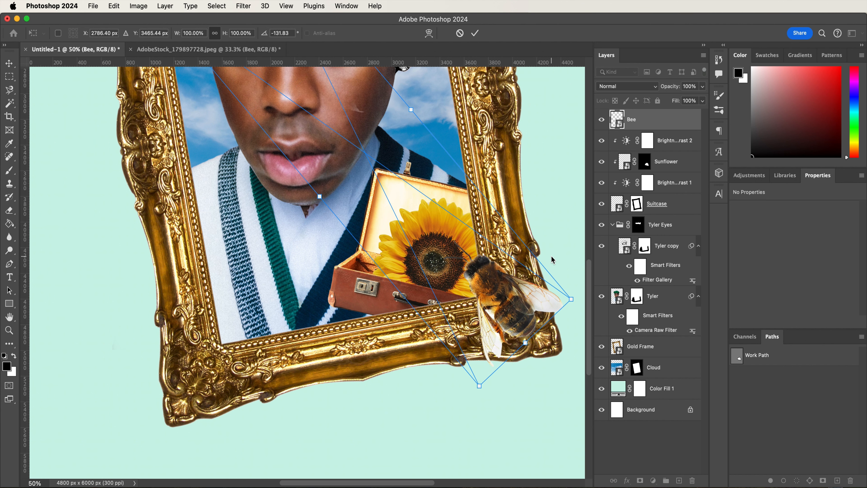
drag(495, 293, 477, 296)
key(Return)
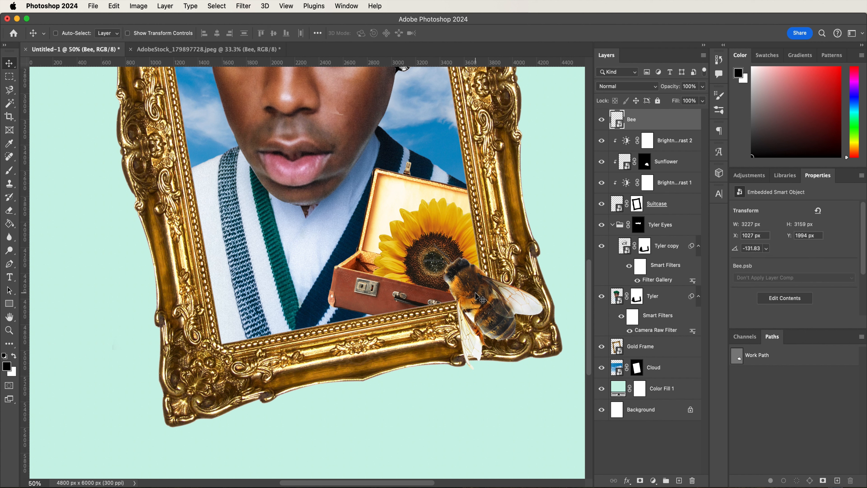
Step: Apply a Motion Blur to the Bee layer with an angle of 36° and a distance of 72 pixels
click(240, 5)
mouse_move(317, 150)
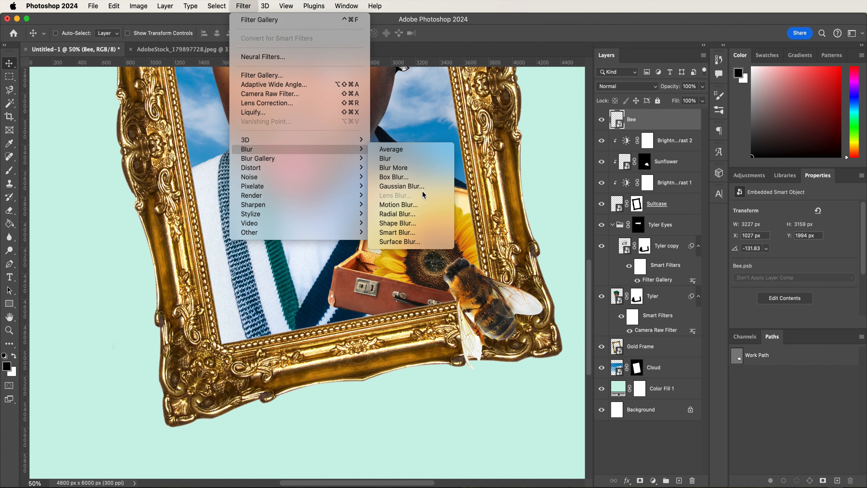
click(427, 206)
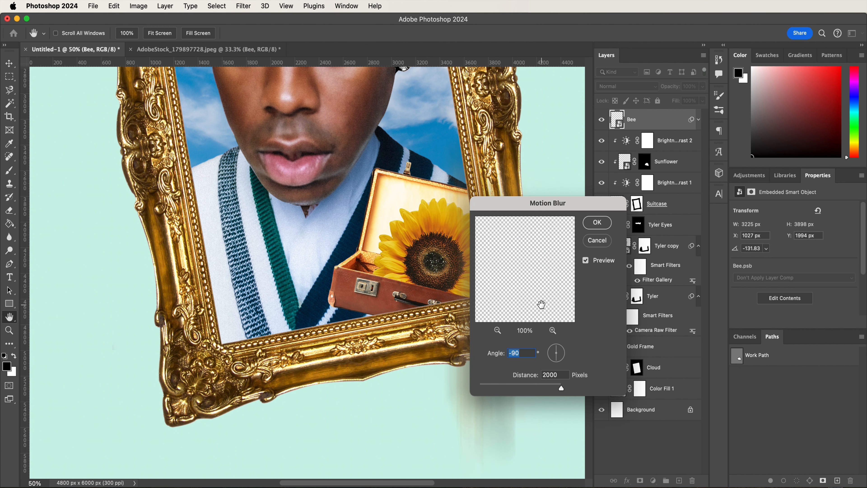
text(36)
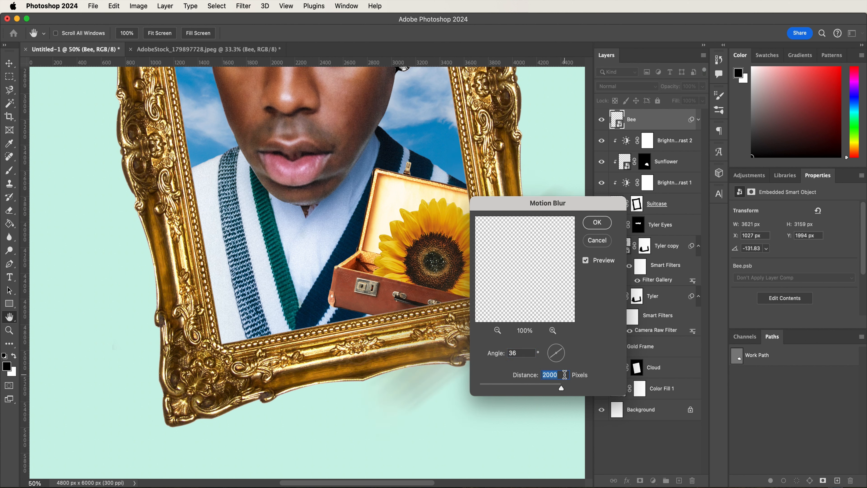
text(72)
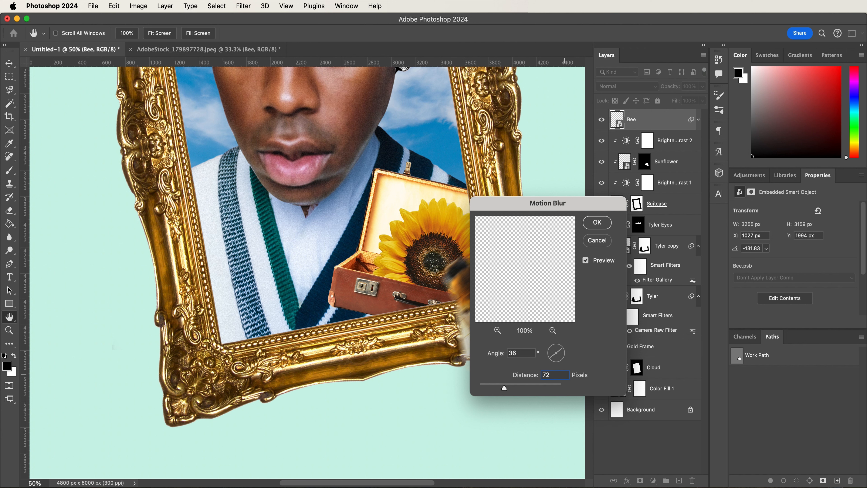
key(Return)
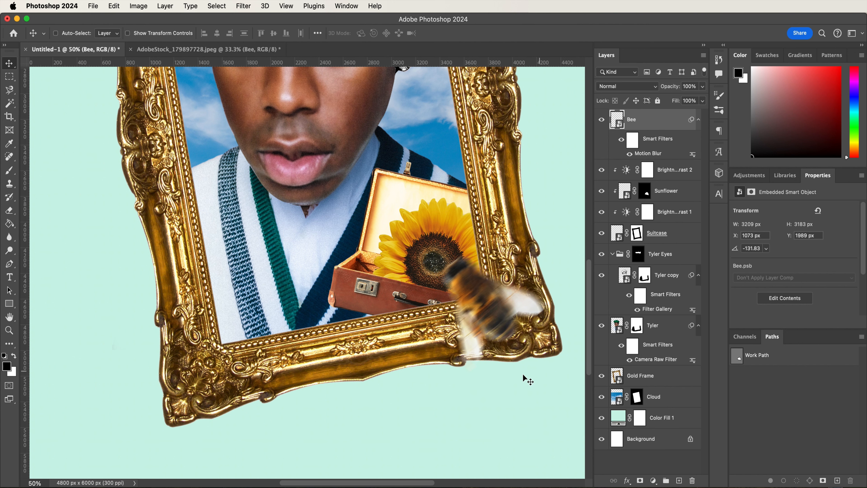
Step: Try to clear the blur from the bee's body by painting black on its filter mask with a hard 300 px brush
click(633, 138)
key(b)
mouse_move(463, 276)
mouse_down()
mouse_move(496, 306)
mouse_move(481, 309)
mouse_move(509, 312)
mouse_up()
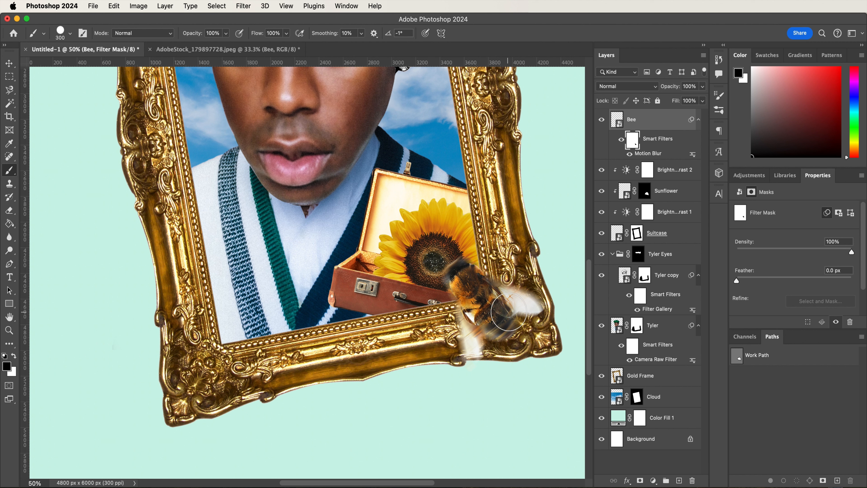
key(super+z)
key(super+z)
key(super+z)
Step: Soften the 300 px brush and paint black on the Bee's filter mask over its head and body, leaving the wings blurred
click(71, 34)
drag(86, 89, 43, 86)
mouse_move(468, 283)
mouse_down()
mouse_move(488, 304)
mouse_move(463, 302)
mouse_move(463, 271)
mouse_move(491, 314)
mouse_move(505, 306)
mouse_move(497, 324)
mouse_move(483, 313)
mouse_up()
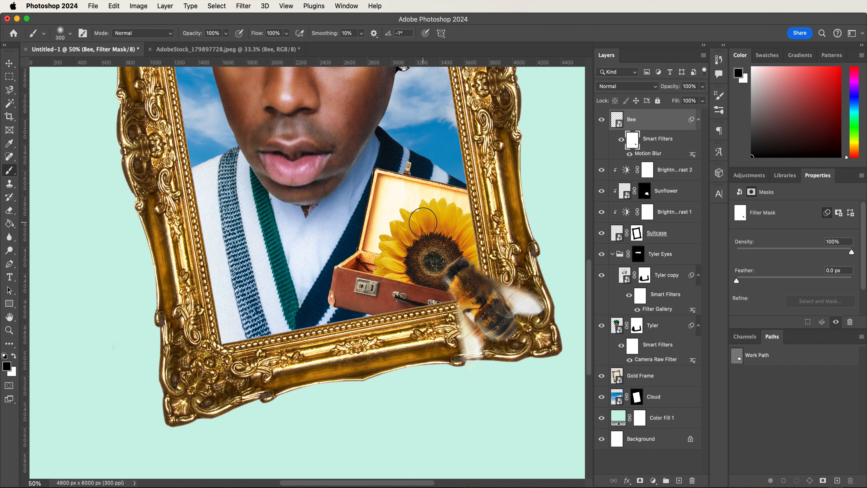
key(v)
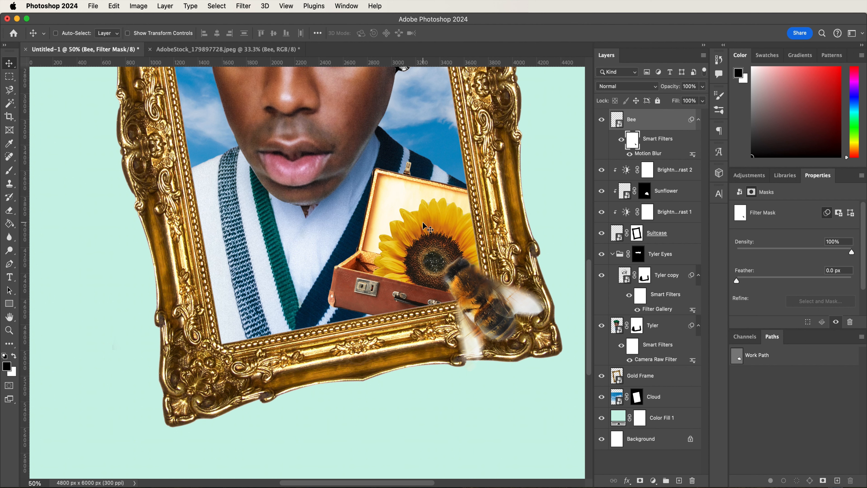
Step: Open the portrait photo of the curly-haired woman from the Digital_Collage_Assets folder
key(super+o)
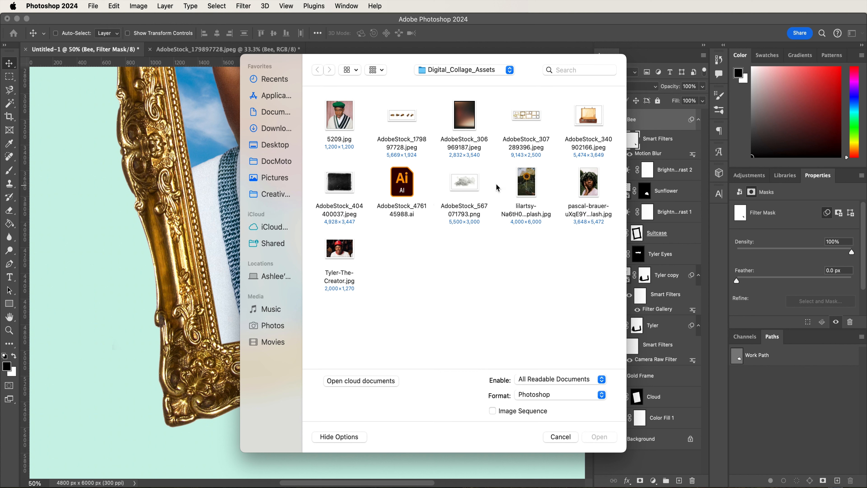
click(588, 191)
double_click(588, 190)
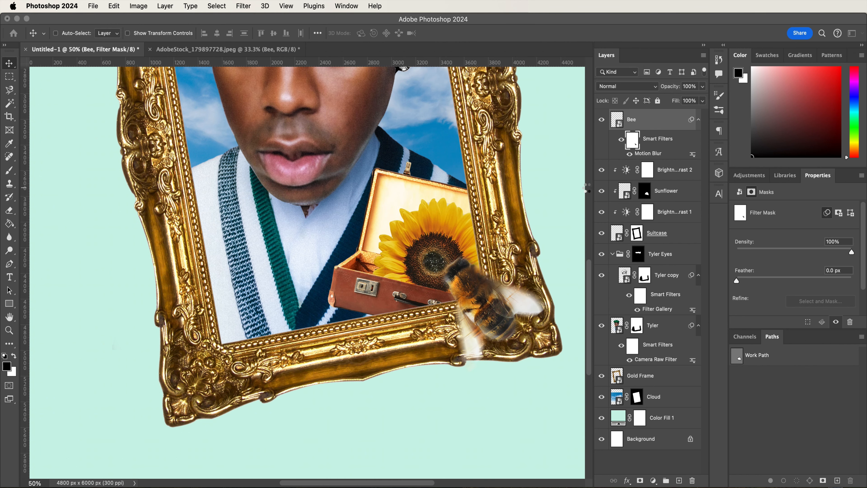
key(super+equal)
key(super+equal)
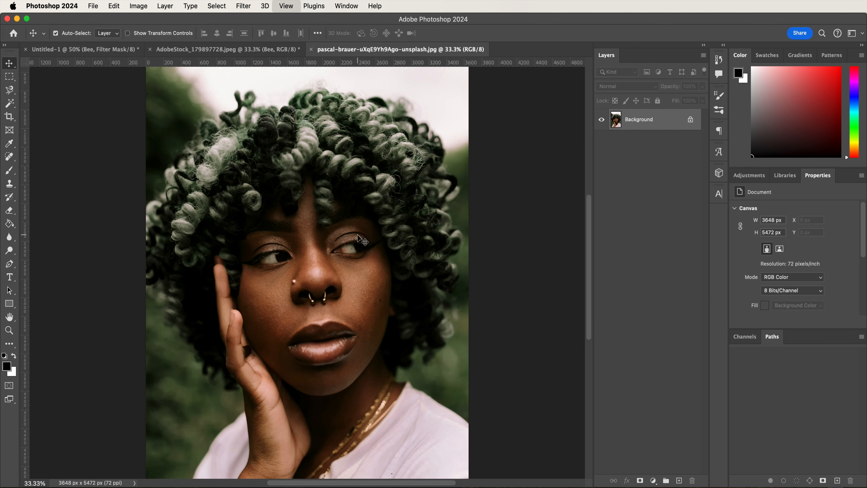
Step: Trace a closed straight-edged Pen path around the woman's nose and convert it to a selection with 0 px feather
key(p)
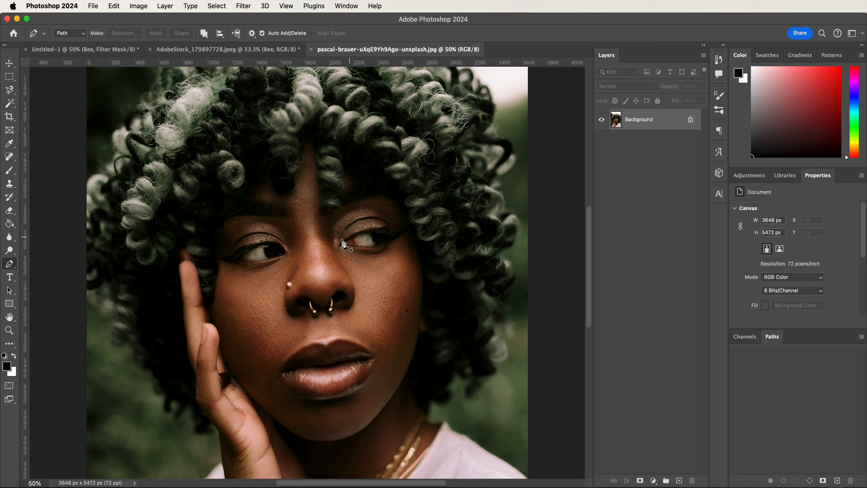
click(311, 233)
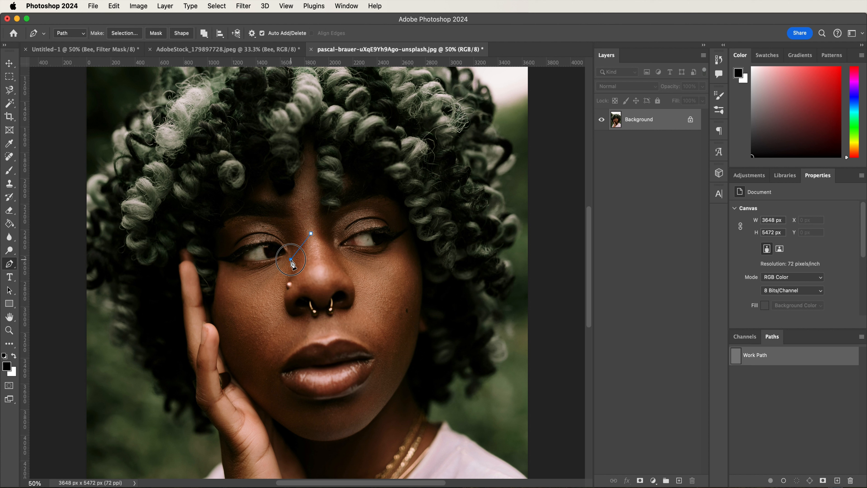
click(279, 289)
click(278, 317)
click(303, 326)
click(336, 325)
click(311, 234)
click(131, 38)
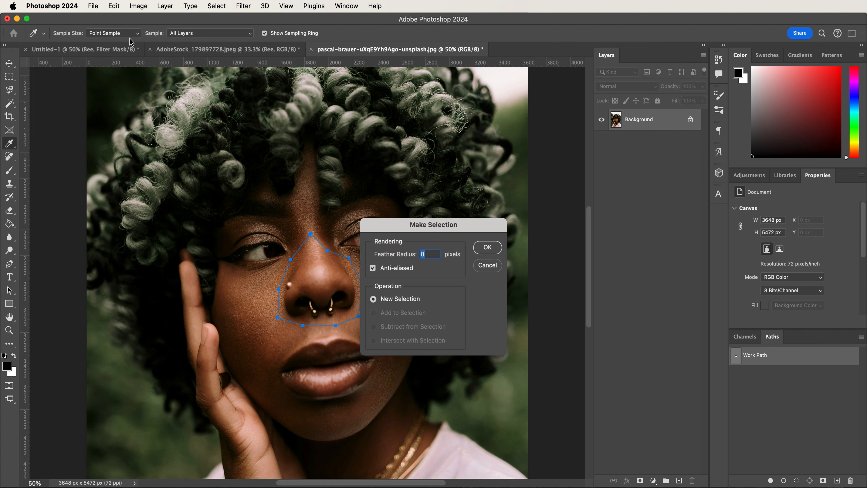
key(Return)
Step: Copy the selected nose into Untitled-1 and place it over the portrait's nose at about X 1830 px, Y 2510 px
click(74, 50)
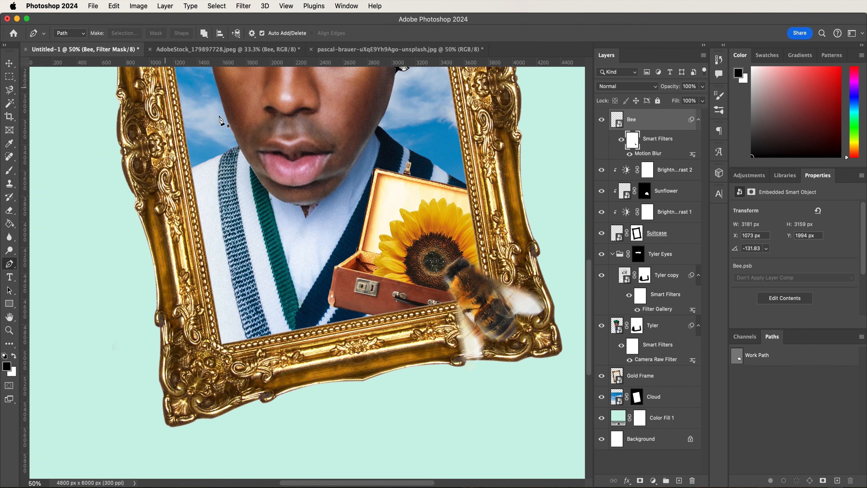
scroll(353, 223, up, 5)
key(super+v)
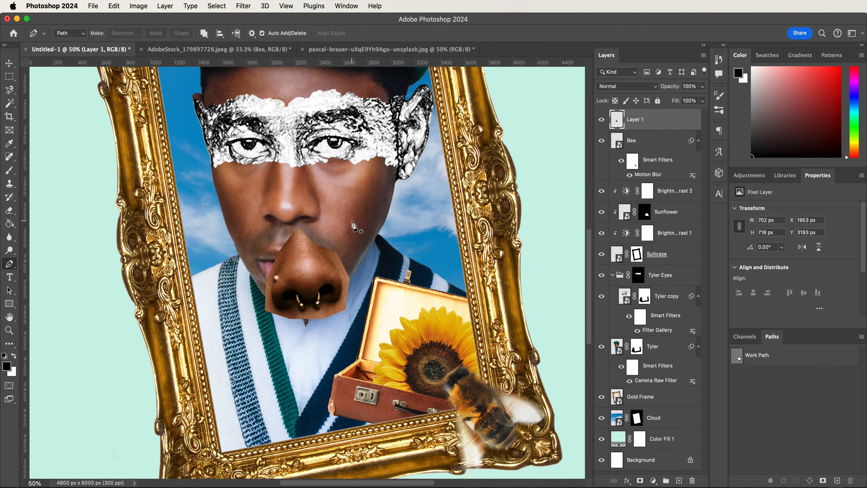
key(v)
drag(311, 297, 297, 218)
Step: Rename the pasted nose layer as Nose
double_click(637, 119)
text(Nose)
key(Return)
Step: Open Tyler-The-Creator.jpg from the assets folder, ignoring its damaged Photoshop data
key(super+o)
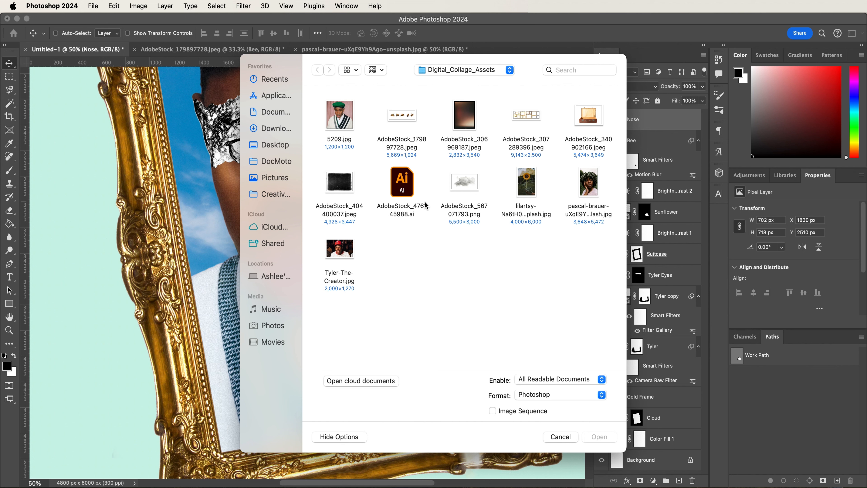
double_click(340, 253)
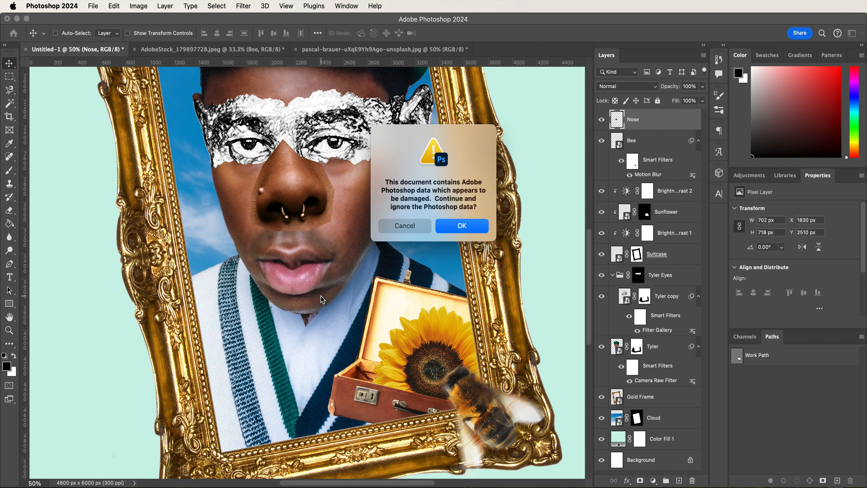
key(Return)
scroll(309, 313, up, 5)
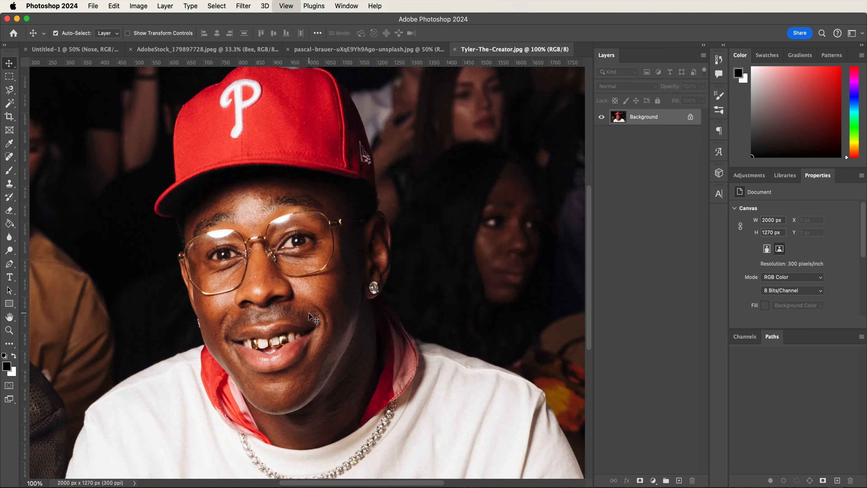
Step: Trace a curved closed Pen path around the smiling mouth and convert it to a selection with 0 px feather
key(p)
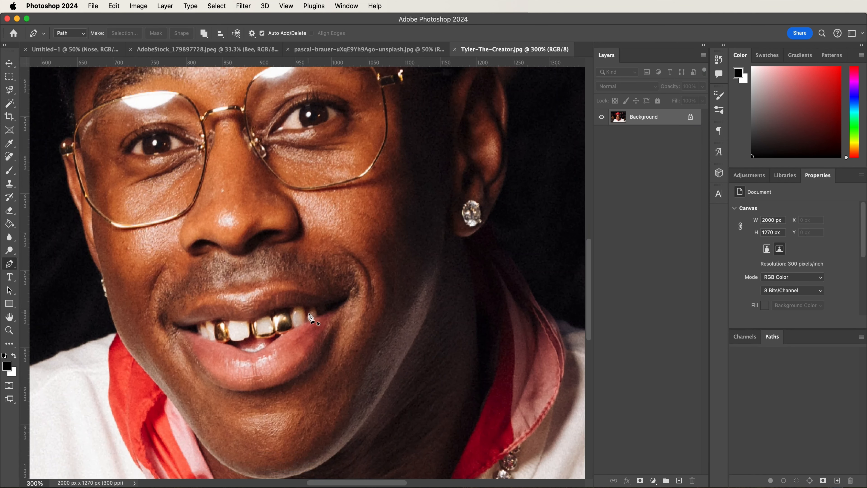
click(165, 321)
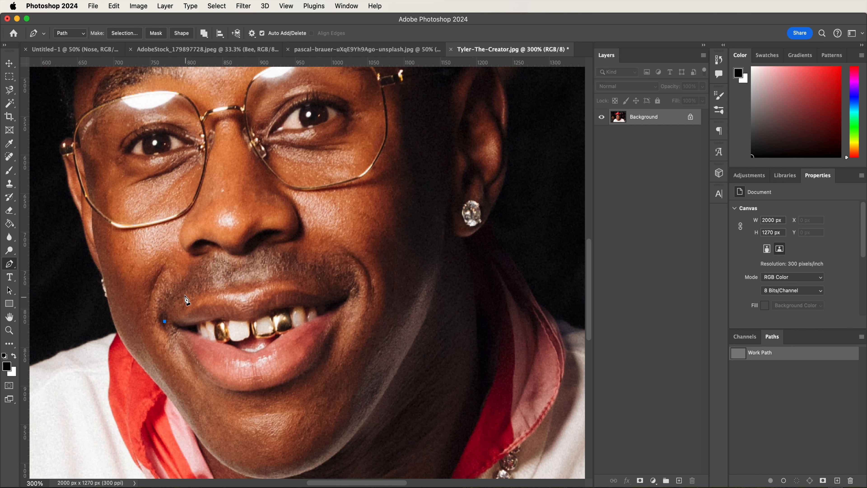
drag(192, 284, 273, 269)
click(354, 299)
drag(329, 361, 312, 386)
drag(247, 408, 216, 406)
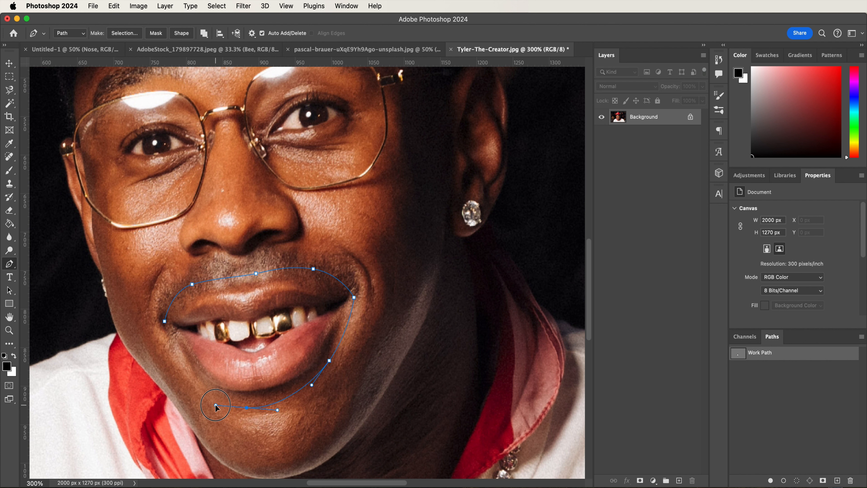
click(165, 322)
click(121, 33)
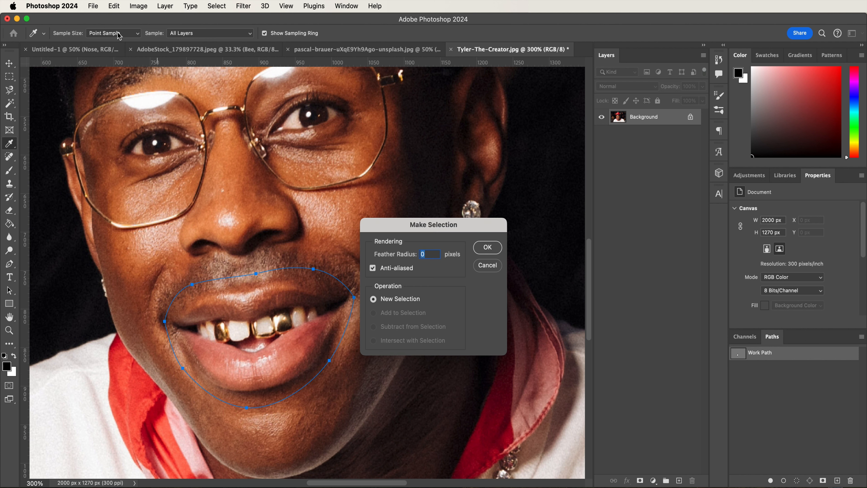
key(Return)
Step: Copy the selected mouth into Untitled-1, scaling it to about 854 × 570 px over the portrait's lips
click(65, 48)
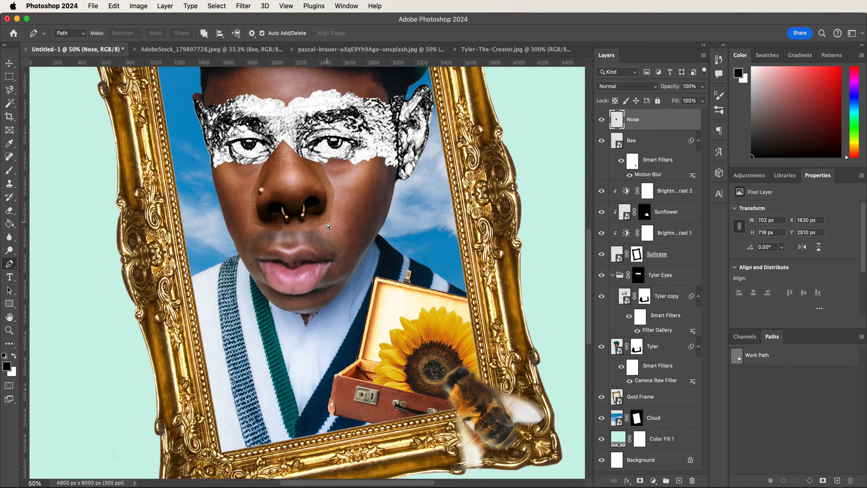
key(super+v)
key(super+t)
drag(291, 272, 243, 273)
drag(365, 268, 309, 277)
key(Return)
key(p)
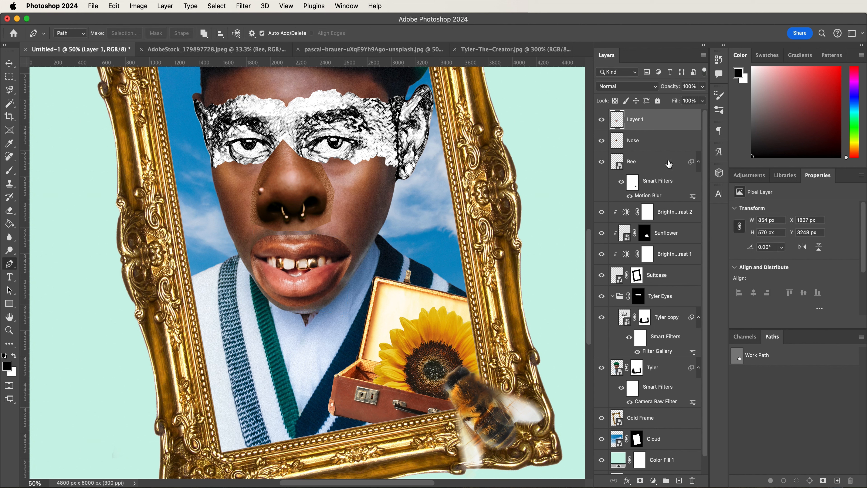
Step: Nudge the pasted mouth 8 px to the left and rename its layer as Smile
key(v)
key(Left)
key(Left)
key(Left)
key(Left)
key(Left)
key(Left)
key(Left)
key(Left)
double_click(638, 120)
text(Smile)
key(Return)
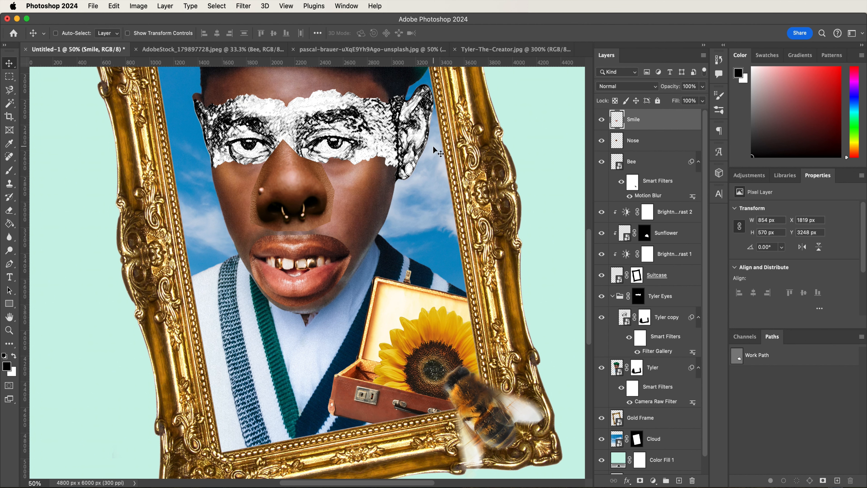
Step: Open AdobeStock_567071793.png and rename its layer as Cloud
key(super+o)
double_click(469, 184)
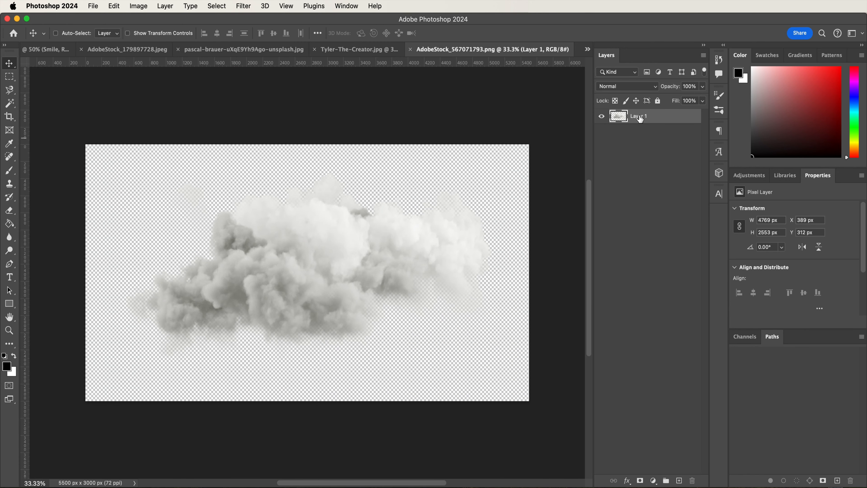
double_click(641, 118)
text(Cloud)
key(Return)
Step: Copy the cloud into Untitled-1 and scale it to about 2122 × 1129 px over the green beret at X 1683 px, Y 915 px
drag(318, 256, 300, 175)
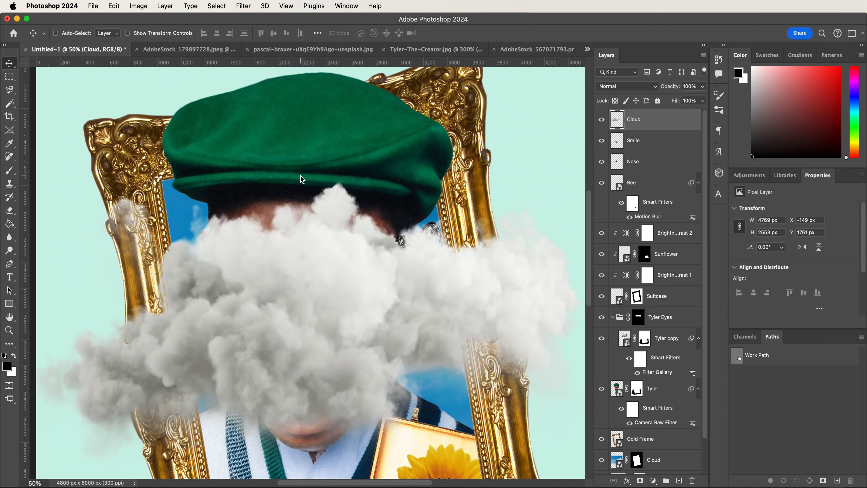
key(super+t)
drag(307, 180, 306, 317)
drag(305, 357, 348, 148)
drag(210, 161, 286, 160)
drag(403, 167, 355, 157)
key(Return)
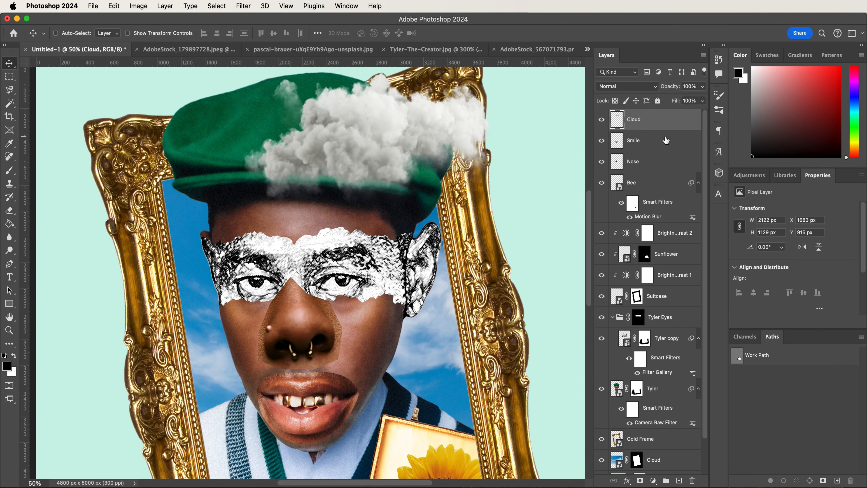
Step: Add a Multiply drop shadow with 73% opacity and its dark colour kept to the top Cloud layer
double_click(667, 127)
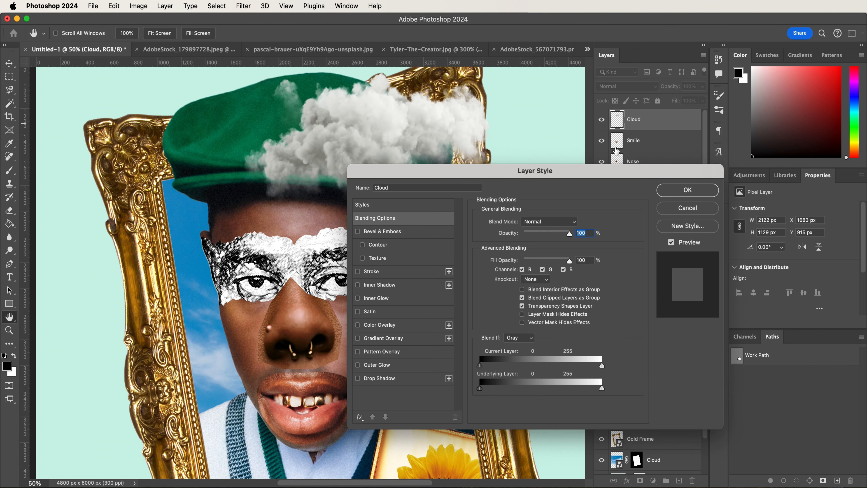
click(409, 376)
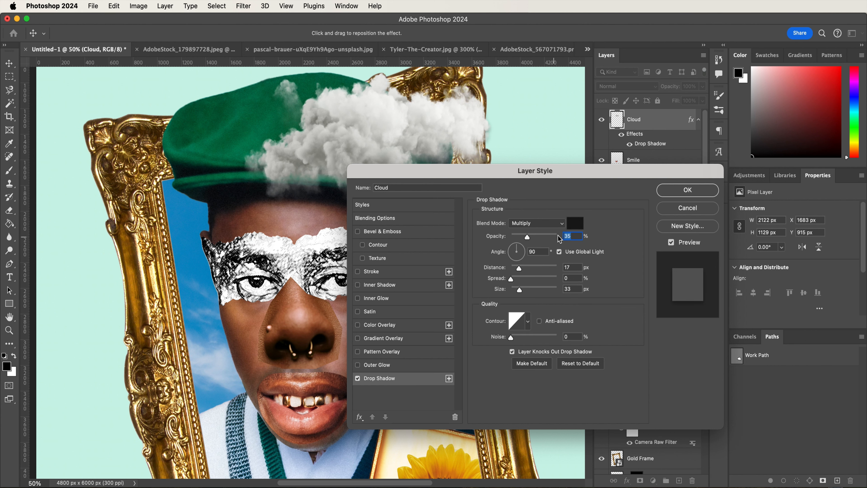
click(580, 227)
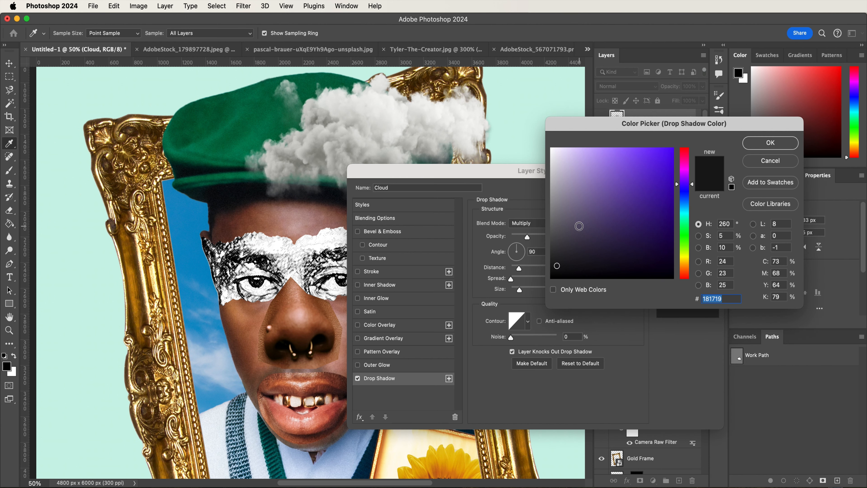
click(762, 144)
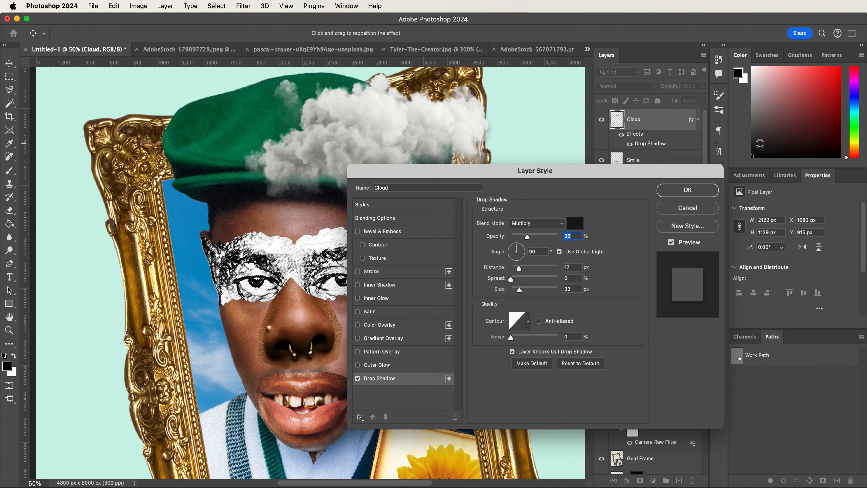
text(73)
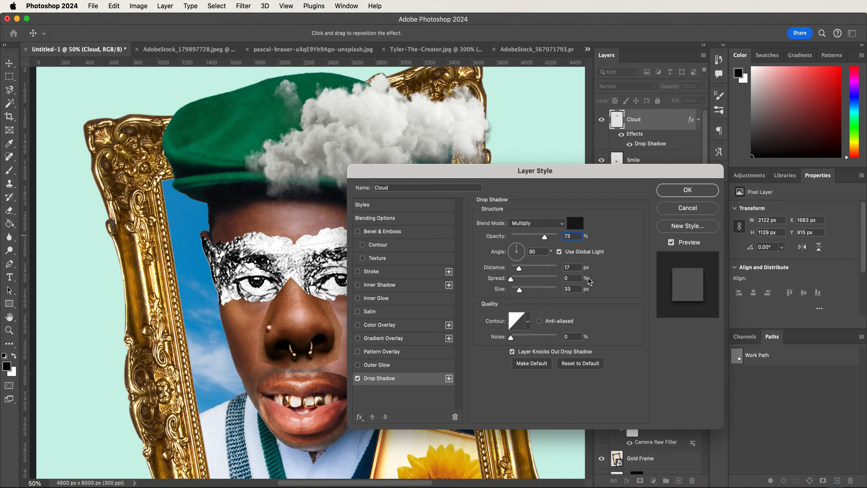
Step: Set the Cloud's drop shadow distance to 700 px and its size to 59 px, and apply the layer style
text(500)
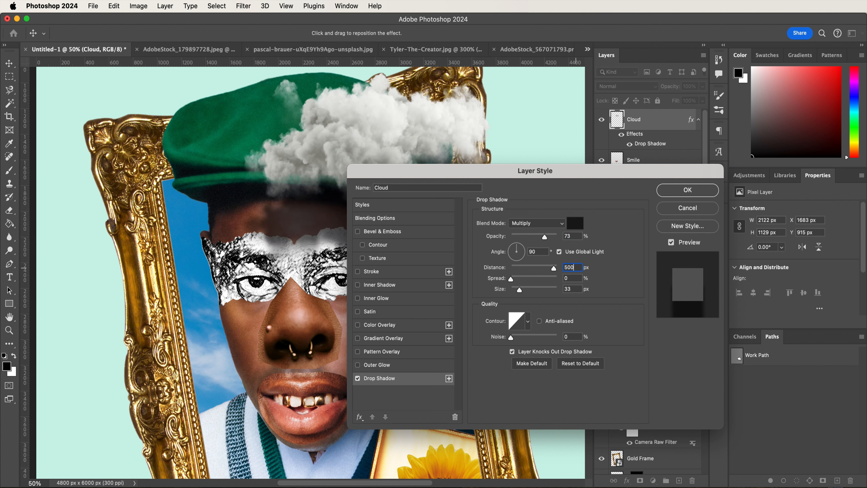
double_click(575, 288)
text(59)
double_click(573, 267)
text(700)
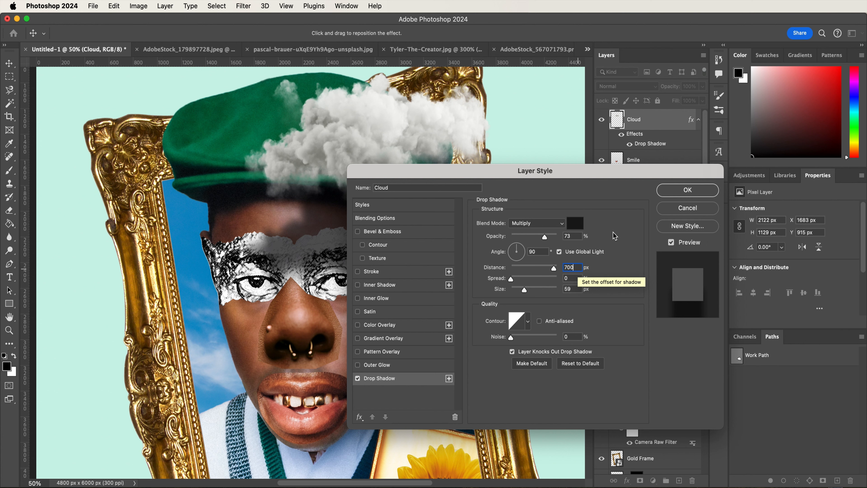
click(685, 190)
key(super+minus)
key(super+minus)
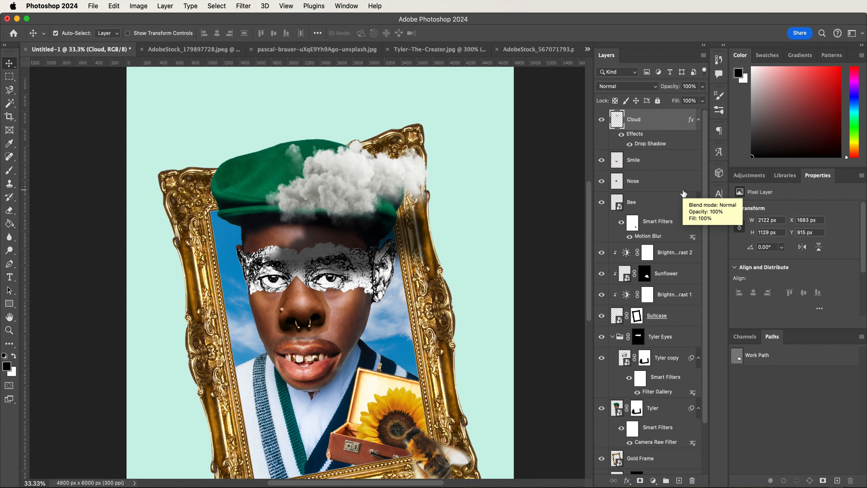
scroll(448, 242, down, 3)
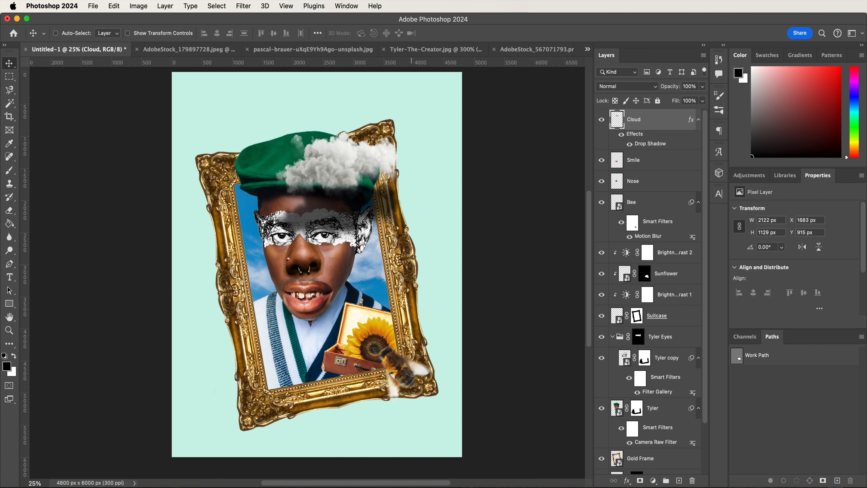
Step: Switch to Illustrator and open the recent file AdobeStock_476145988.ai, retaining the 9-slice scaling option for symbols
click(424, 487)
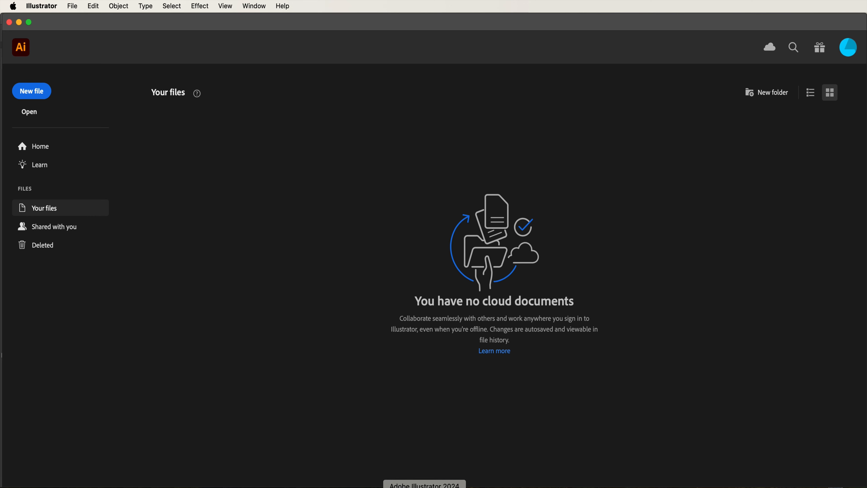
click(81, 6)
mouse_move(116, 61)
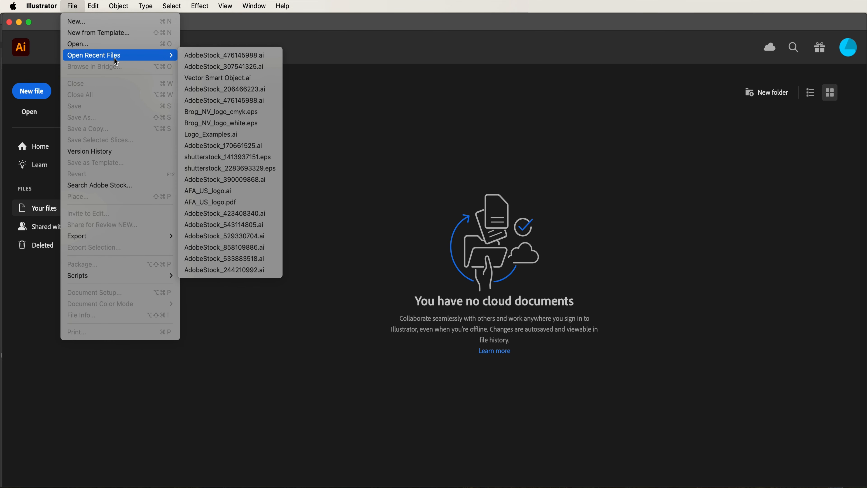
click(205, 61)
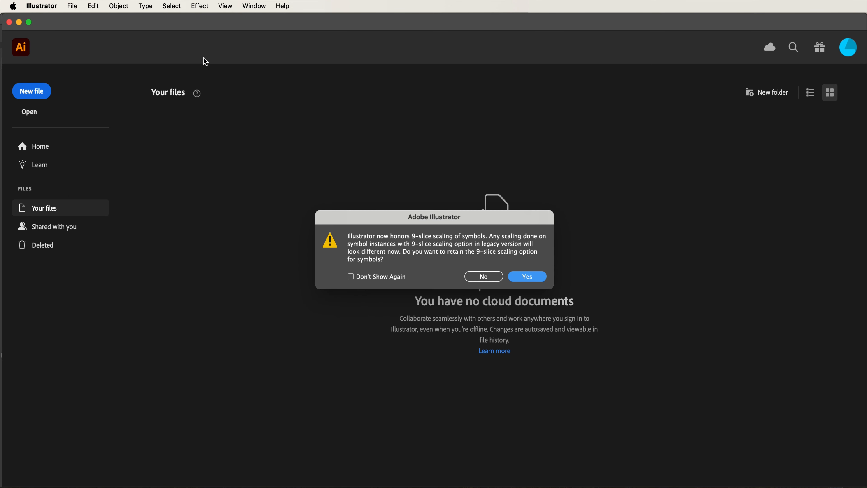
key(Return)
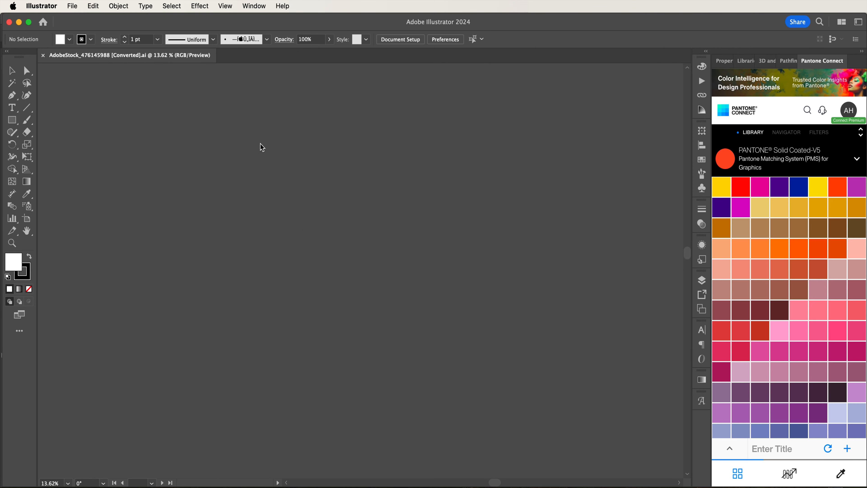
scroll(261, 148, down, 3)
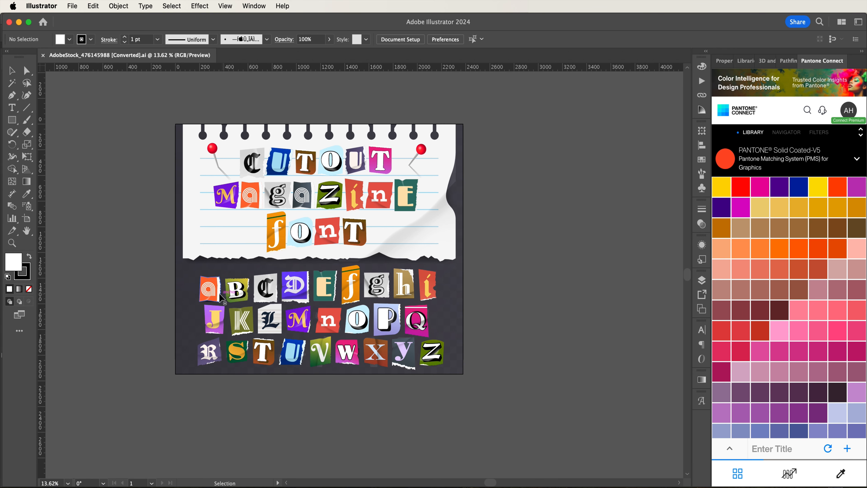
Step: Assemble the word CALL below the artboard from the cutout alphabet letters, using the L twice
click(266, 289)
drag(265, 288, 187, 408)
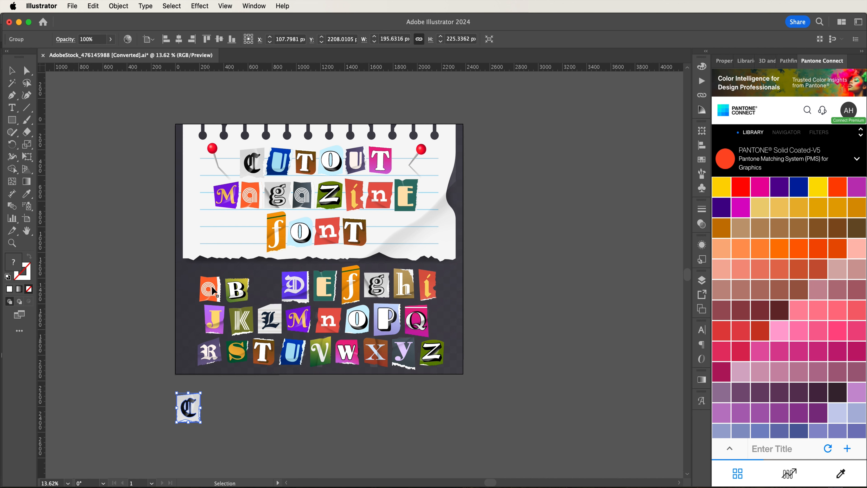
drag(209, 288, 212, 416)
mouse_move(270, 319)
mouse_down()
mouse_move(237, 408)
mouse_move(263, 407)
mouse_up()
Step: Assemble the word ME beside CALL from the cutout letters and tighten the spacing of both words
drag(299, 319, 318, 407)
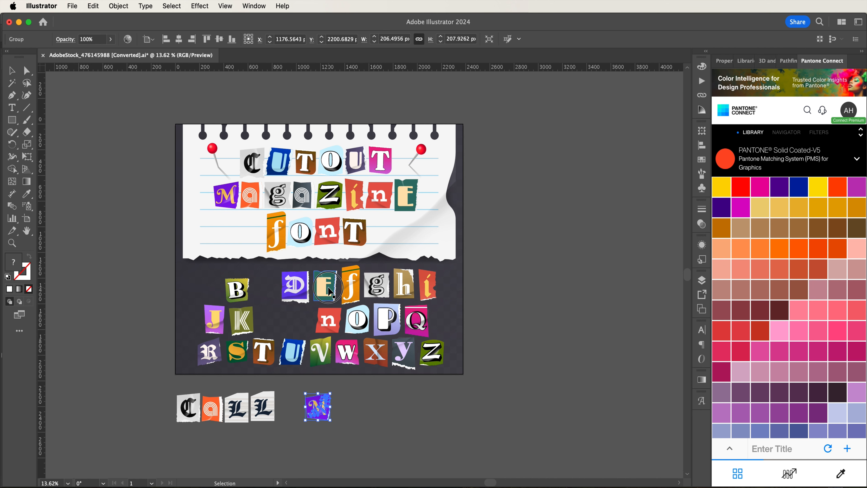
drag(325, 286, 344, 408)
key(super+equal)
drag(244, 277, 218, 288)
click(197, 300)
mouse_move(343, 320)
shift+mouse_down()
mouse_move(337, 329)
mouse_move(304, 321)
shift+mouse_up()
Step: Place the cutout letters for IF beside ME and those for YOU in a second row below CALL
drag(461, 150, 432, 307)
drag(367, 150, 452, 309)
drag(432, 232, 177, 377)
drag(376, 192, 207, 374)
drag(295, 231, 232, 374)
Step: Assemble the word GET beside YOU from the cutout letters g, E and T
drag(405, 159, 294, 388)
drag(370, 265, 332, 359)
drag(262, 231, 349, 374)
Step: Assemble the word LOST beside GET, reusing copies of the needed letters, and adjust the letters' staggered positions
key(super+v)
drag(365, 277, 400, 367)
mouse_move(364, 277)
mouse_down()
mouse_move(430, 366)
mouse_move(481, 365)
mouse_up()
key(super+v)
drag(400, 368, 404, 386)
drag(457, 366, 458, 373)
drag(482, 363, 483, 376)
click(453, 308)
drag(466, 281, 460, 279)
drag(349, 374, 349, 367)
Step: Copy the CALL letters and paste them into Untitled-1 in Photoshop as a Smart Object
drag(284, 331, 164, 288)
key(super+c)
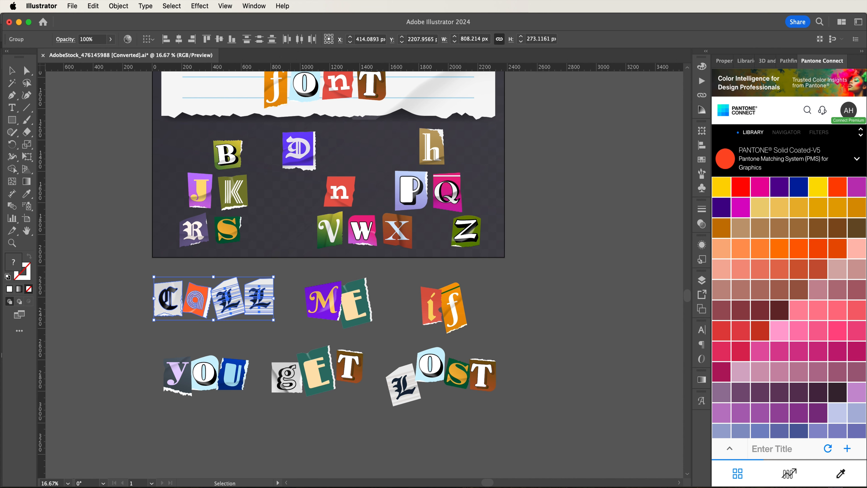
click(372, 487)
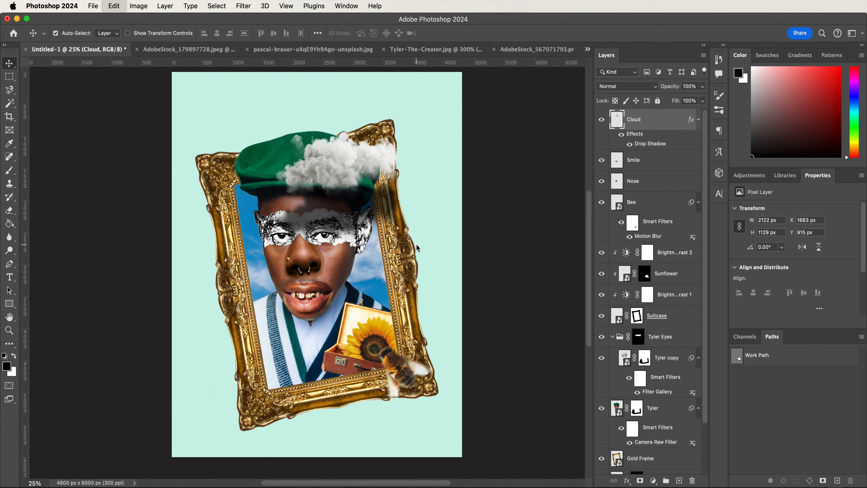
key(super+v)
click(389, 267)
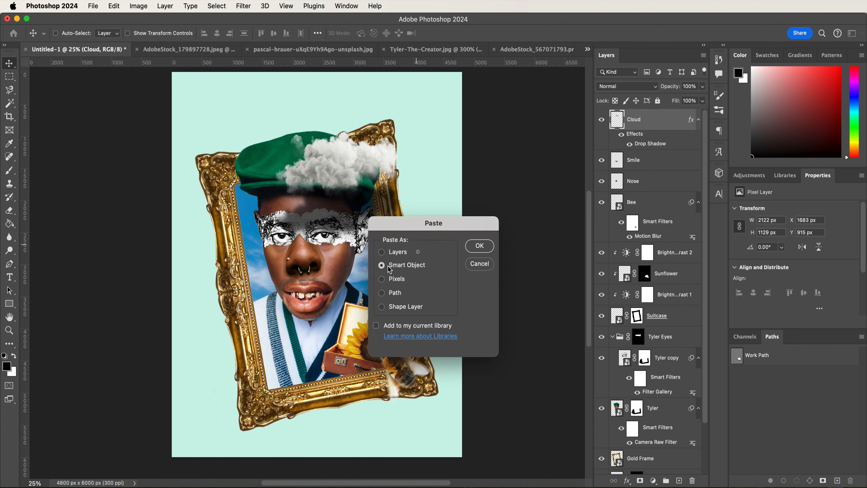
key(Return)
Step: Scale CALL to 1930 × 653 px above the beret at X 450 px, Y 300 px, and rename its layer as Call
drag(404, 268, 391, 137)
drag(409, 167, 320, 143)
key(Return)
double_click(642, 119)
text(Call)
key(Return)
Step: Copy the ME letters from Illustrator into Untitled-1 as a Smart Object, scaled to 1358 × 987 px and rotated 15.25° at X 2915 px, Y 305 px
key(super+Tab)
click(357, 296)
key(super+c)
key(super+Tab)
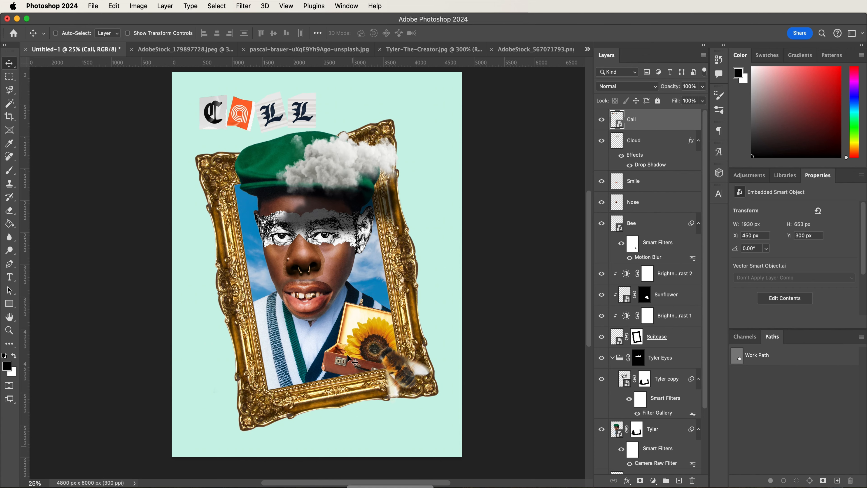
key(super+v)
key(Return)
drag(353, 267, 418, 124)
drag(439, 169, 405, 141)
drag(442, 140, 437, 160)
drag(372, 116, 397, 128)
key(Return)
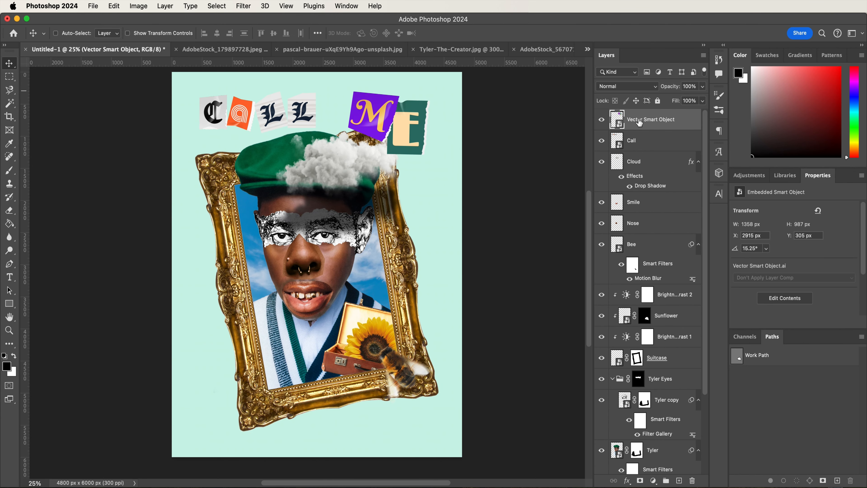
Step: Rename the ME letters' layer as Me and move it below the shadowed Cloud layer
double_click(640, 120)
text(Me)
drag(645, 120, 654, 185)
Step: Copy the IF letters from Illustrator into Untitled-1 and place them over the gold frame's left edge
key(super+Tab)
click(443, 308)
key(super+c)
key(super+Tab)
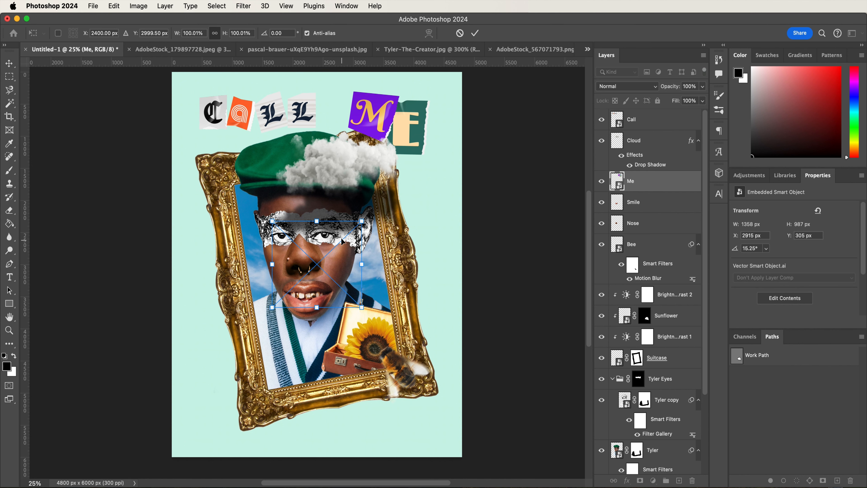
key(super+v)
drag(343, 254, 238, 222)
key(Return)
Step: Copy the YOU letters into Untitled-1, scaled to 1612 × 814 px and rotated 11.89° over the frame's right edge at X 3091 px, Y 2741 px
key(super+Tab)
click(235, 379)
key(super+c)
key(super+Tab)
key(super+v)
key(Return)
drag(389, 230, 374, 261)
drag(308, 273, 412, 275)
key(Return)
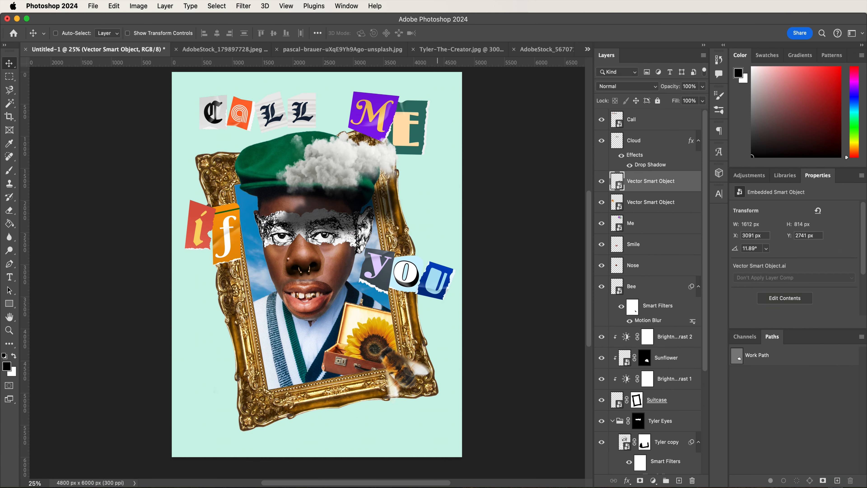
Step: Copy the GET letters from Illustrator into Untitled-1, scaling and tilting them over the frame's lower-left area beside the suitcase
key(super+Tab)
click(351, 371)
key(super+c)
click(340, 487)
key(super+v)
key(Return)
drag(403, 222, 391, 205)
drag(388, 208, 330, 265)
drag(295, 295, 268, 355)
key(Return)
Step: Copy the LOST letters into Untitled-1 and scale them to 1792 × 907 px below the frame at X 2433 px, Y 4945 px
click(432, 487)
click(394, 358)
key(super+c)
click(374, 487)
key(super+v)
key(Return)
drag(316, 271, 334, 396)
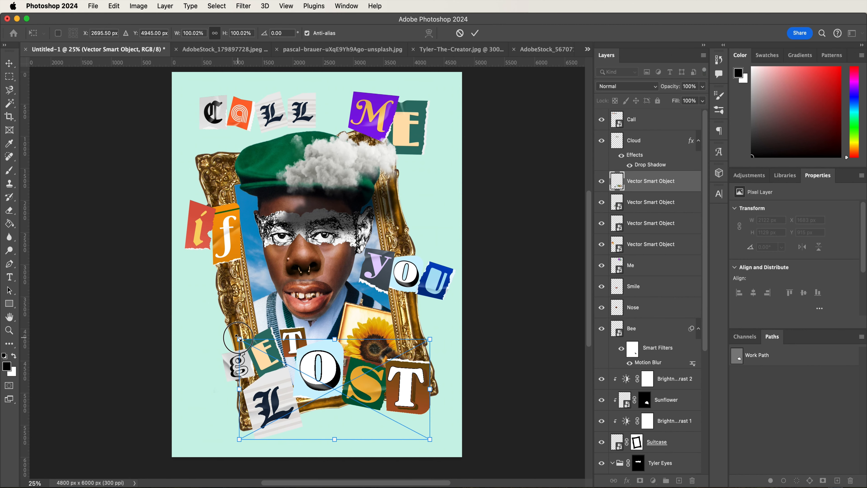
drag(241, 339, 321, 382)
key(Return)
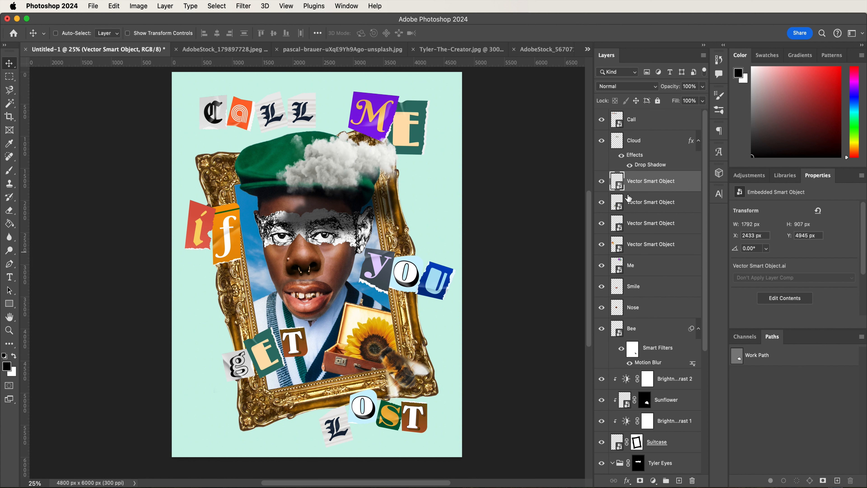
Step: Group all layers from Call down to the masked Cloud above Color Fill 1, and rename the group as Collage
click(653, 127)
scroll(640, 354, down, 5)
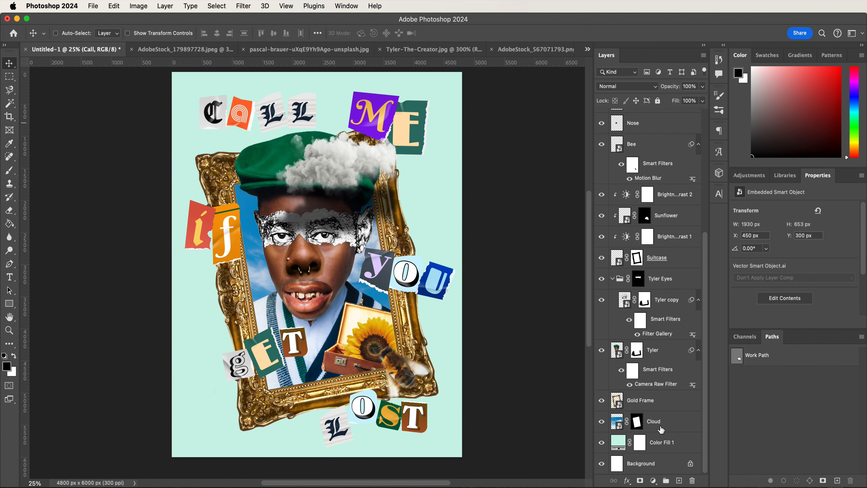
shift+click(660, 430)
click(667, 480)
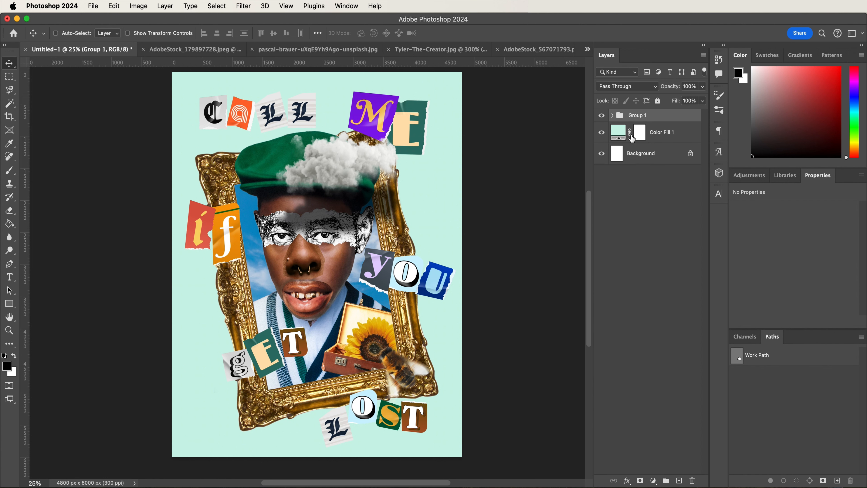
double_click(636, 116)
text(Collage)
key(Return)
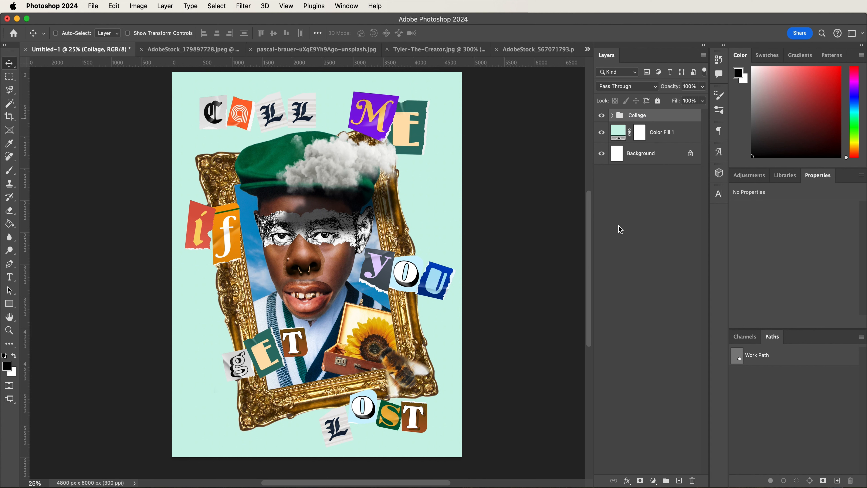
Step: Add a Gradient Map adjustment above the Collage group and change its black stop to dark gold
click(653, 481)
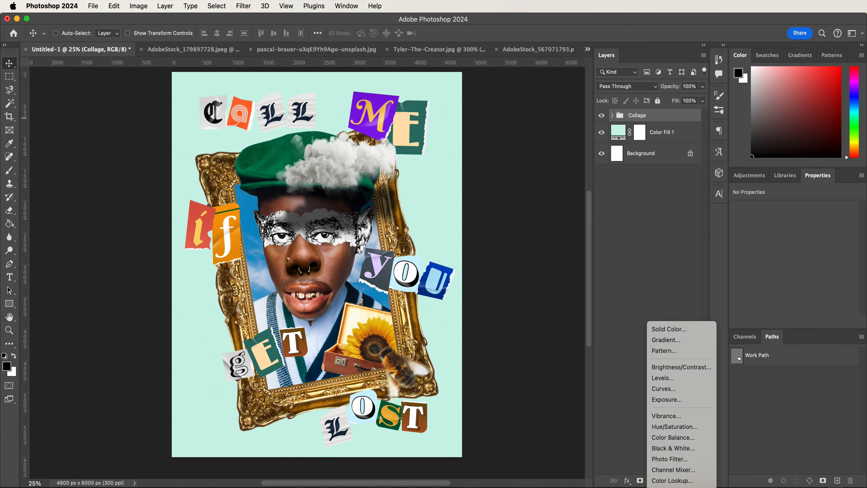
click(671, 487)
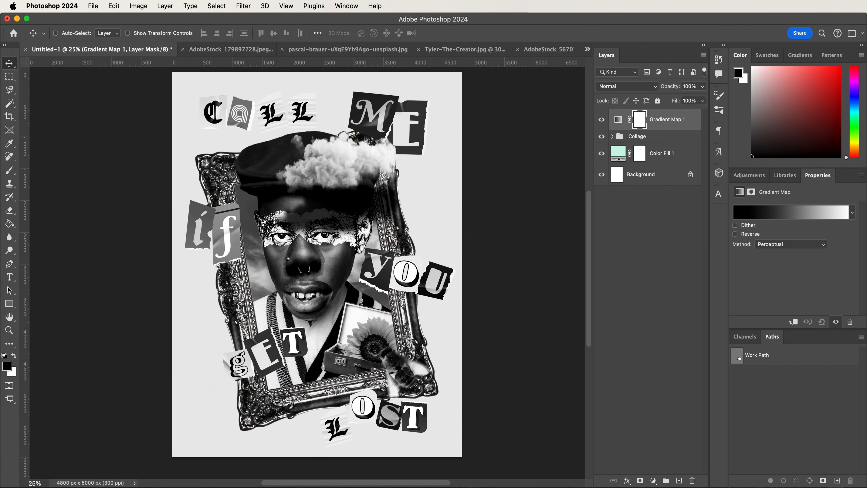
click(760, 219)
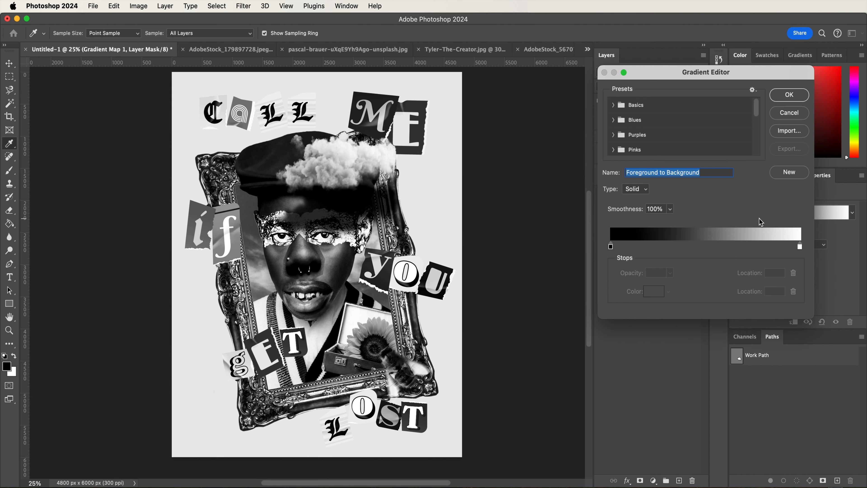
click(611, 247)
click(654, 292)
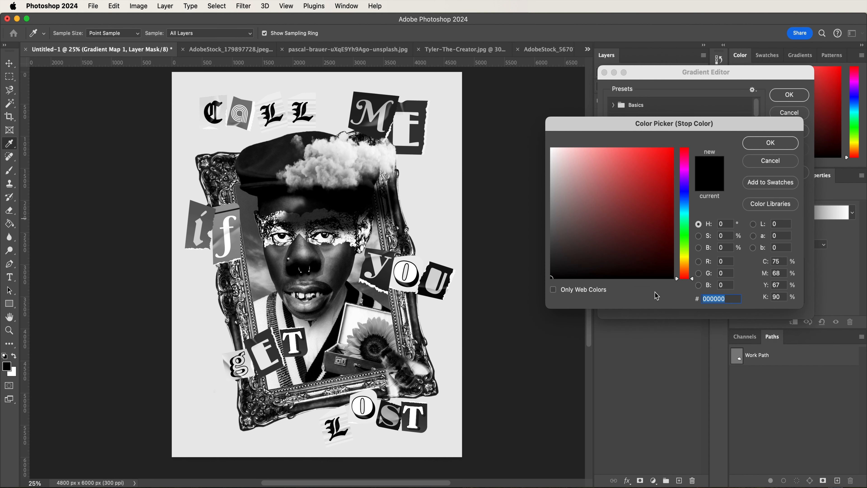
text(a38)
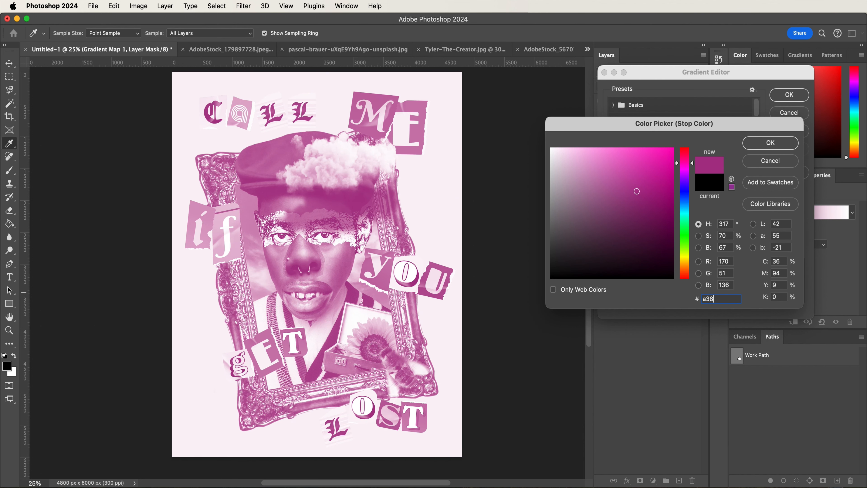
text(f2f)
key(Return)
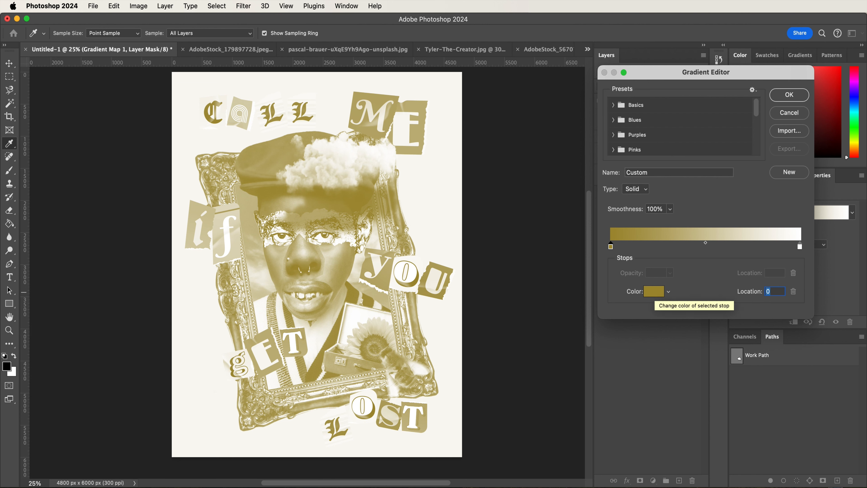
key(Return)
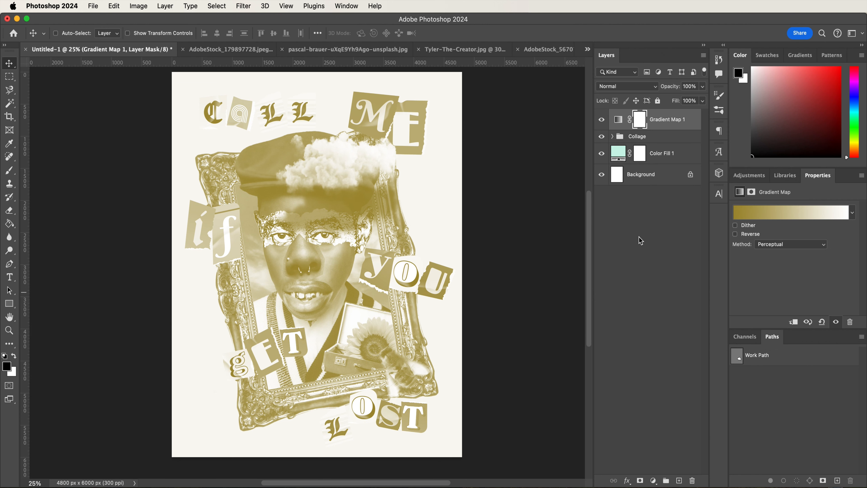
Step: Set the Gradient Map 1 adjustment's blend mode to Pin Light
click(622, 88)
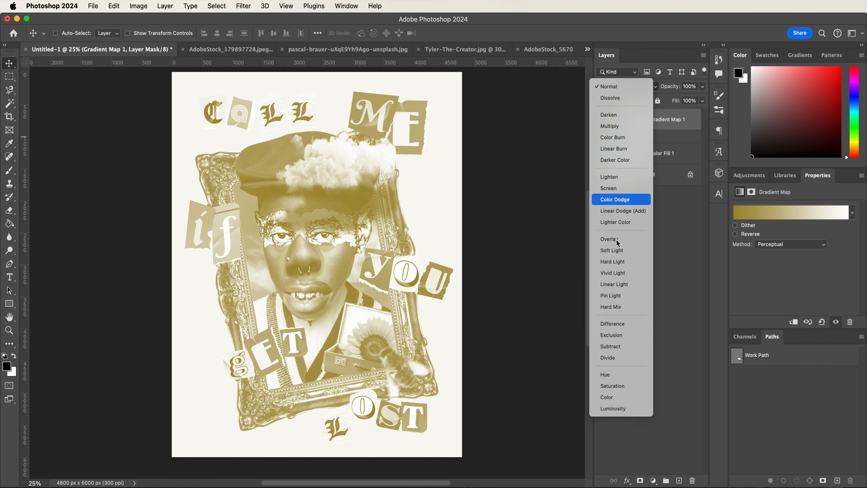
click(615, 296)
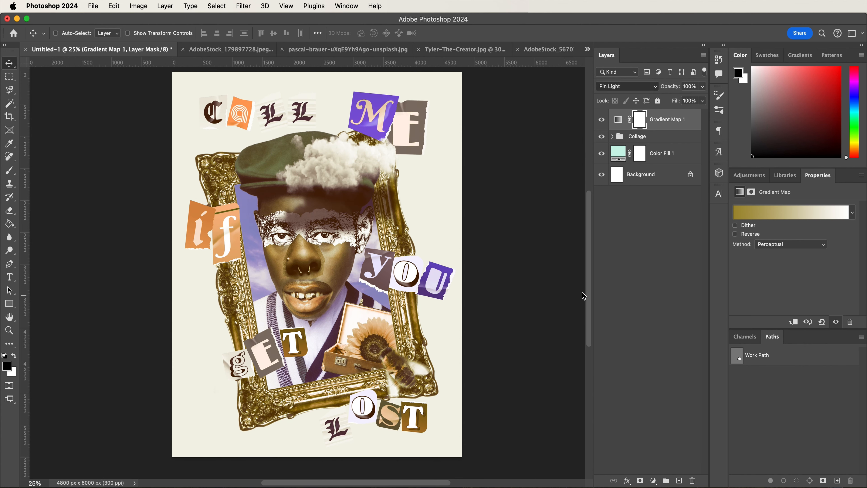
Step: Open AdobeStock_306969187.jpeg from Digital_Collage_Assets and convert its background into a layer named Film Blur
key(super+o)
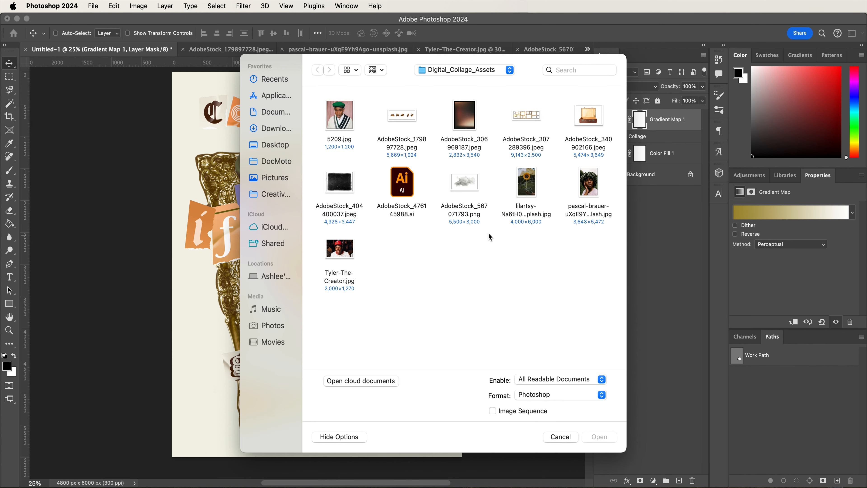
double_click(466, 116)
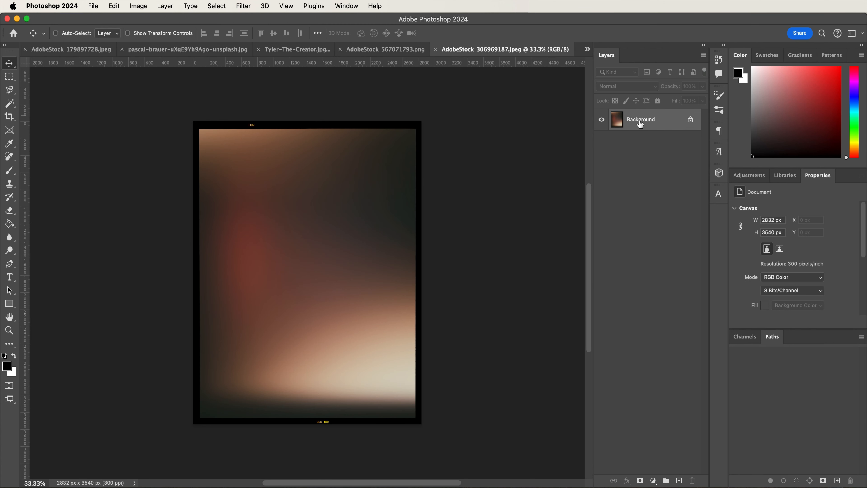
double_click(641, 121)
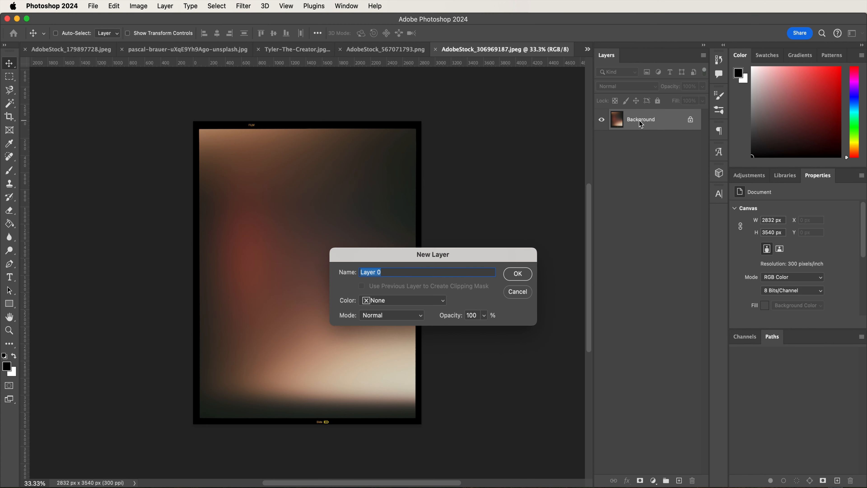
text(Film Blur)
key(Return)
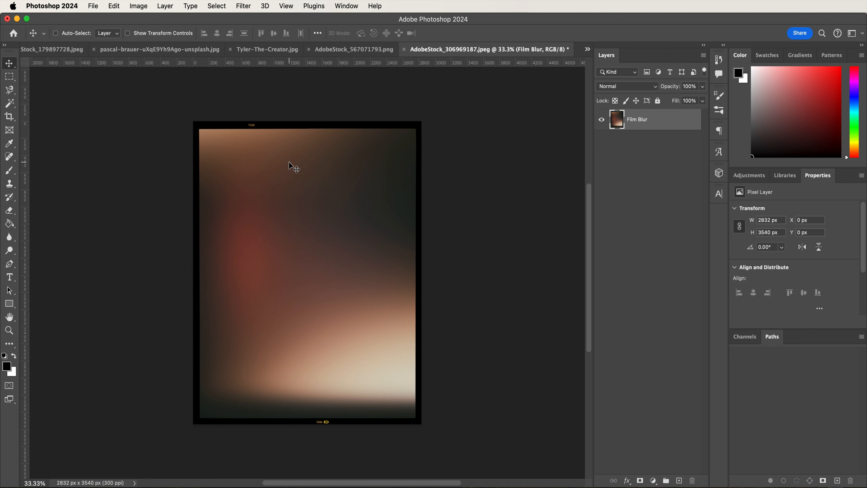
Step: Duplicate the Film Blur layer into Untitled-1 and switch to that document
right_click(640, 125)
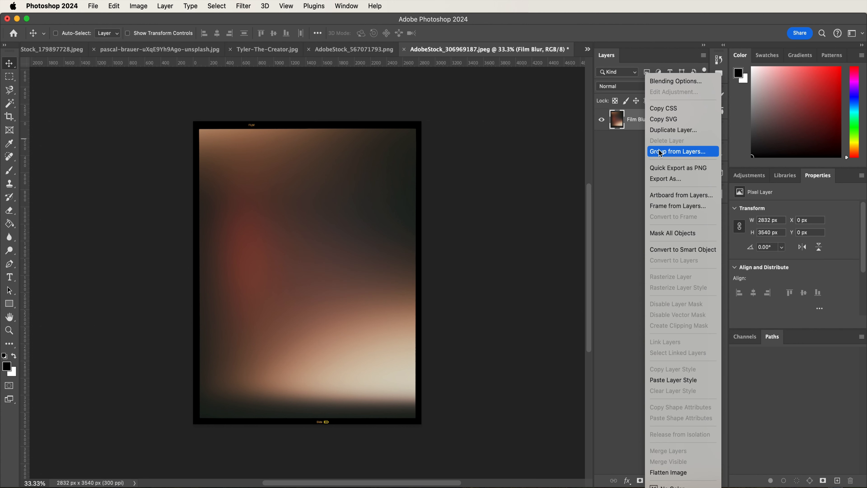
click(668, 131)
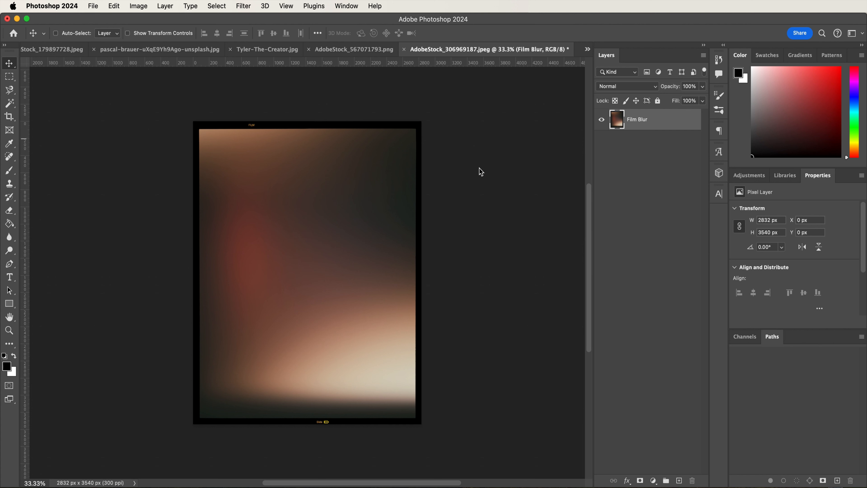
click(389, 467)
click(387, 407)
key(Return)
click(588, 50)
click(606, 53)
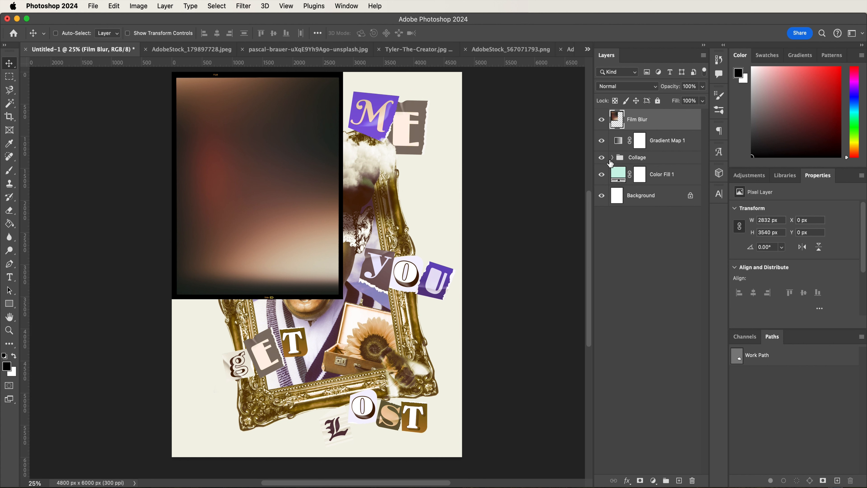
Step: Scale the Film Blur layer proportionally to 4930 × 6163 px so it covers the whole canvas
key(super+t)
drag(339, 297, 471, 466)
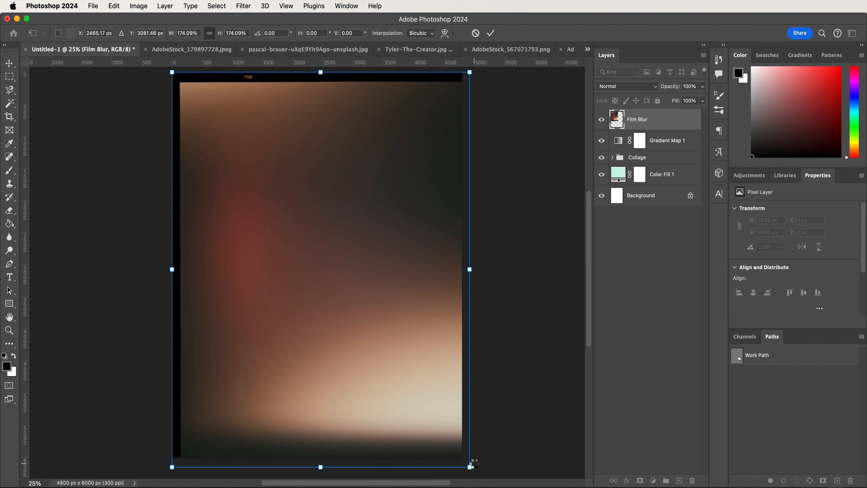
key(Return)
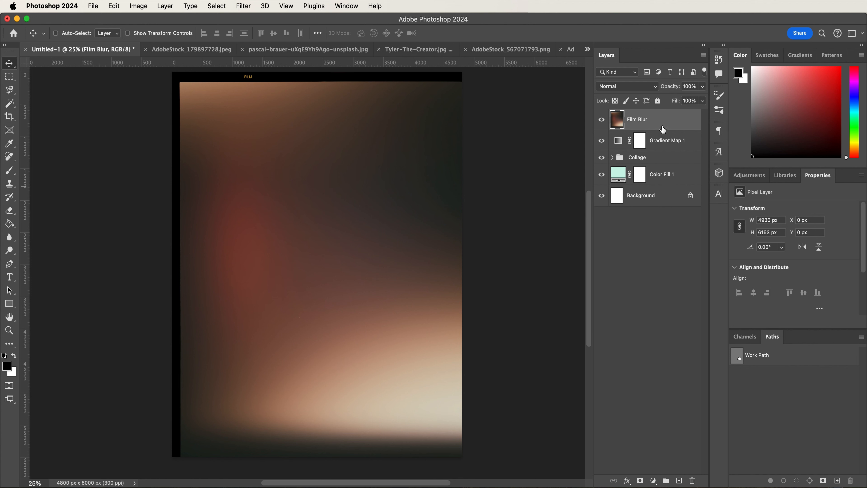
Step: Clip the Gradient Map 1 adjustment to the Collage group
click(664, 140)
right_click(666, 141)
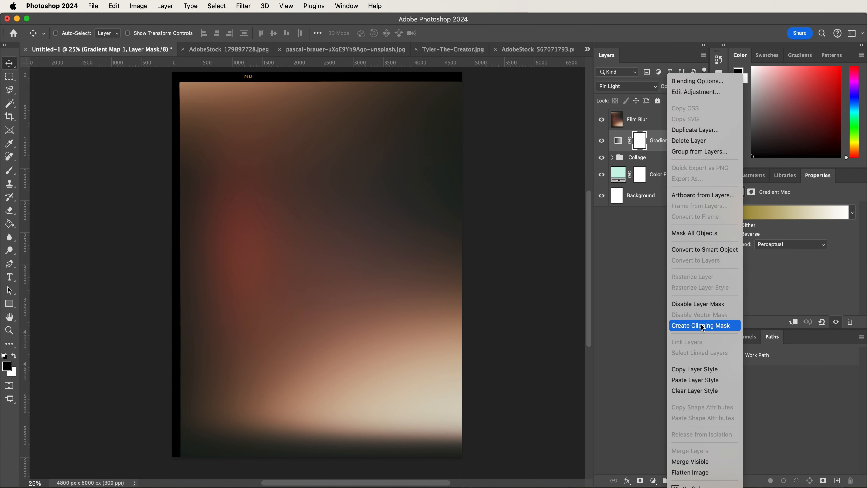
click(703, 326)
Step: Clip the Film Blur layer to the Collage group and set its blend mode to Soft Light
click(654, 123)
right_click(651, 122)
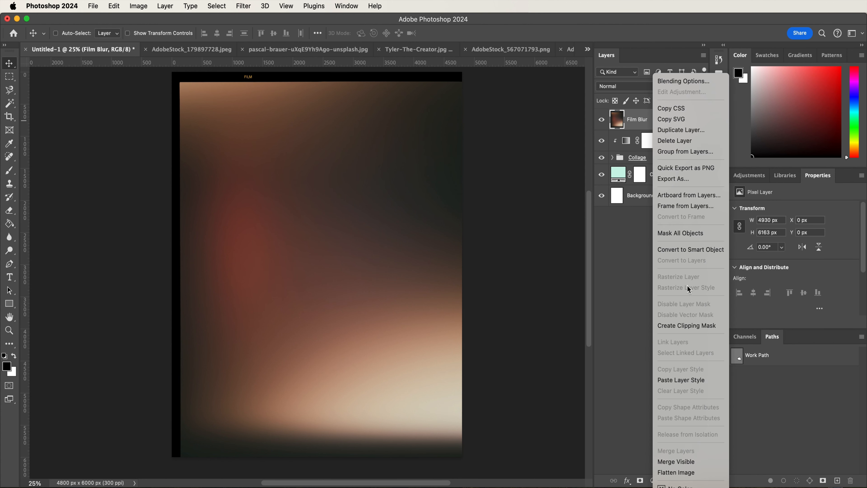
click(686, 324)
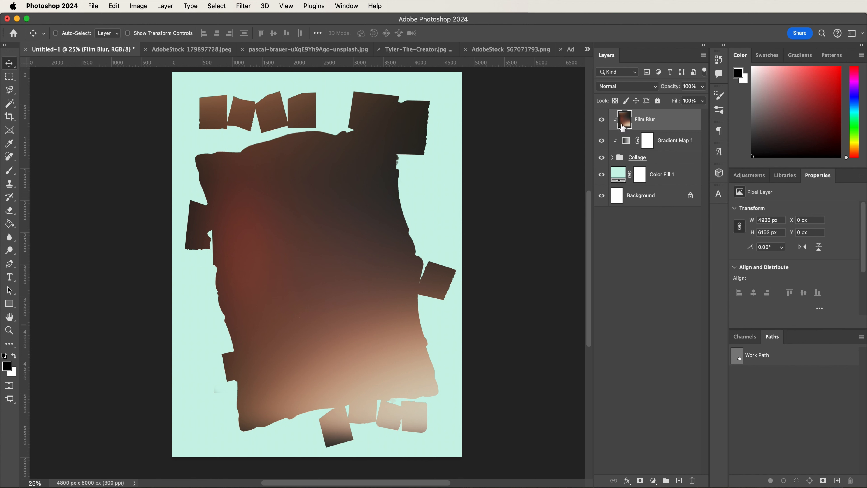
click(616, 89)
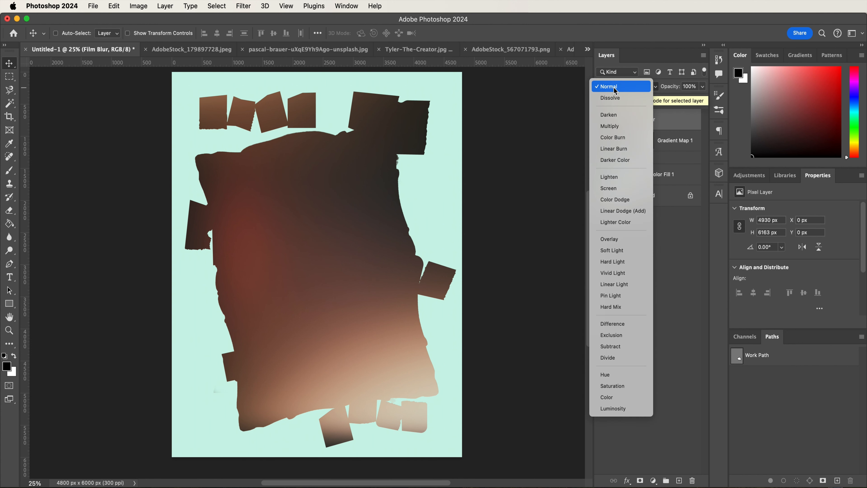
click(618, 251)
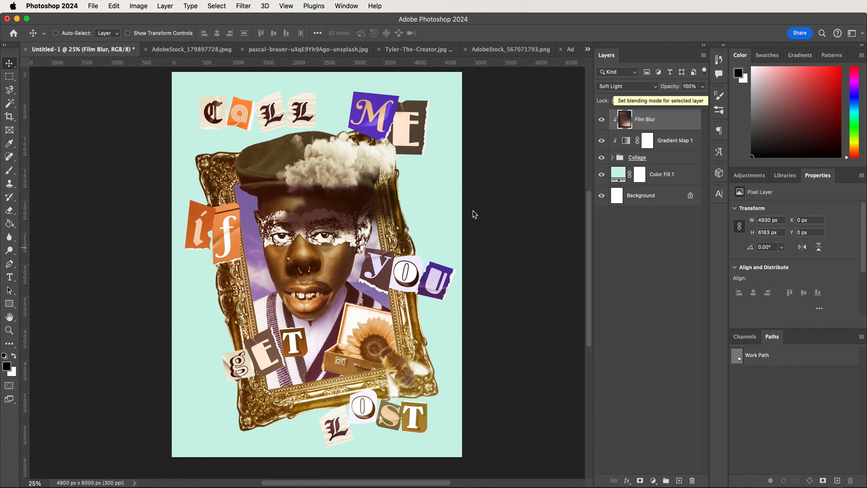
Step: Open AdobeStock_404400037.jpeg and convert its background into a layer named Texture
key(super+o)
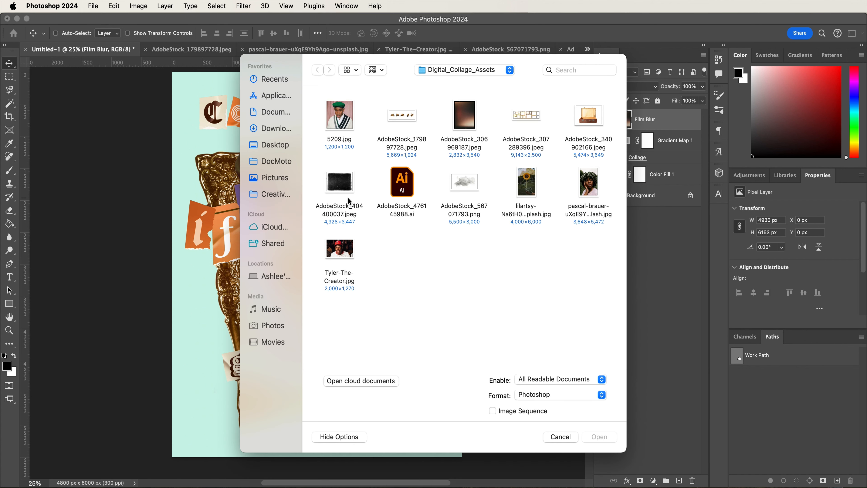
double_click(343, 188)
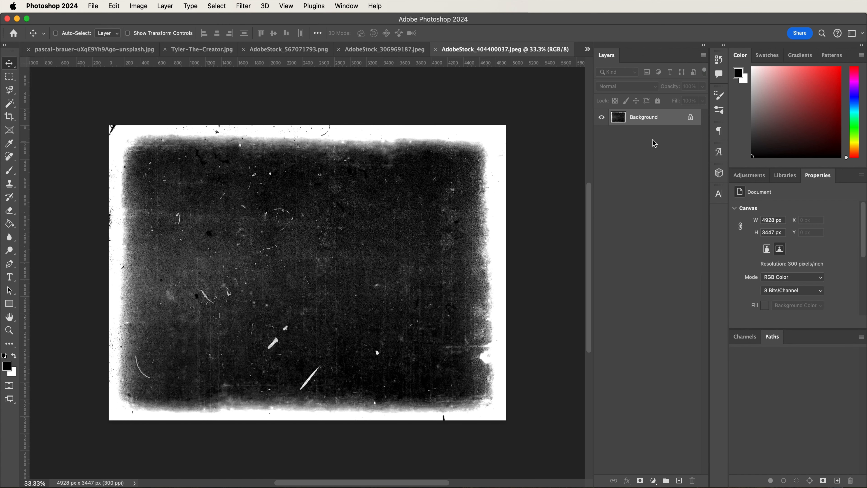
double_click(643, 118)
text(Texture)
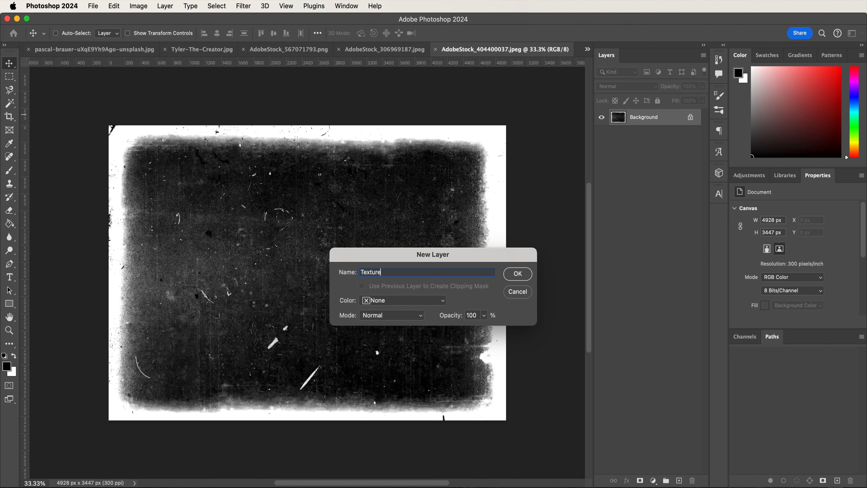
key(Return)
Step: Duplicate the Texture layer into Untitled-1 and return to that document
right_click(653, 119)
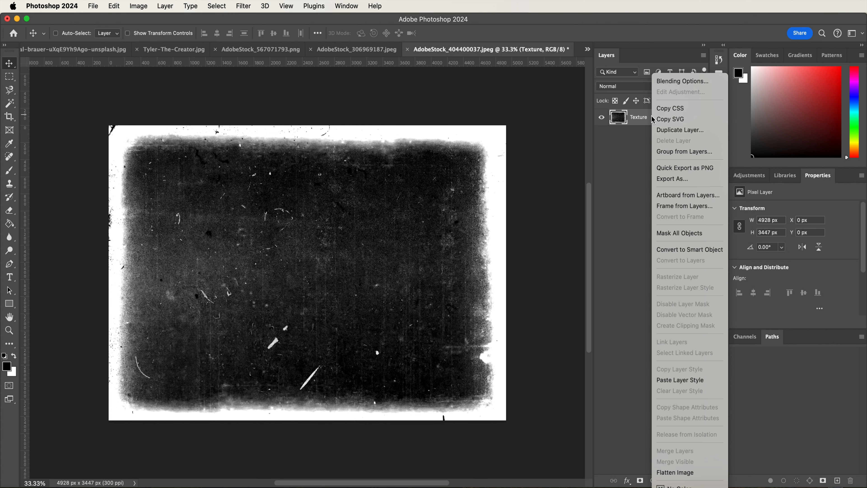
click(687, 130)
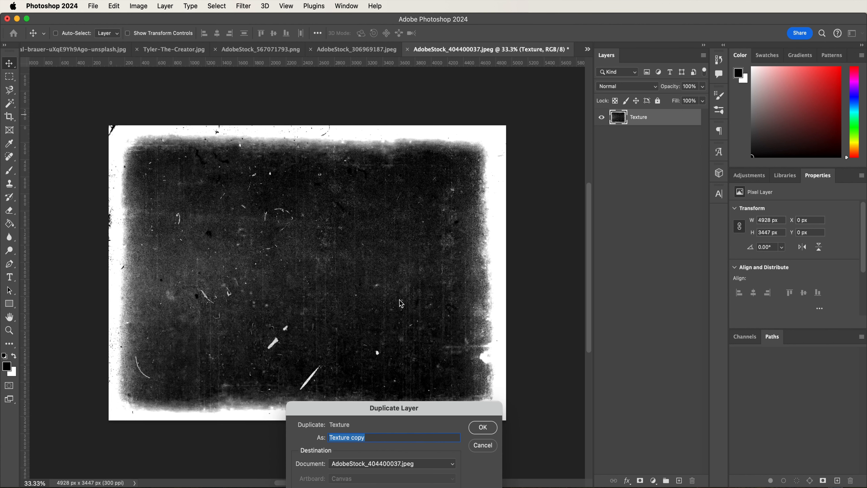
click(388, 465)
click(375, 393)
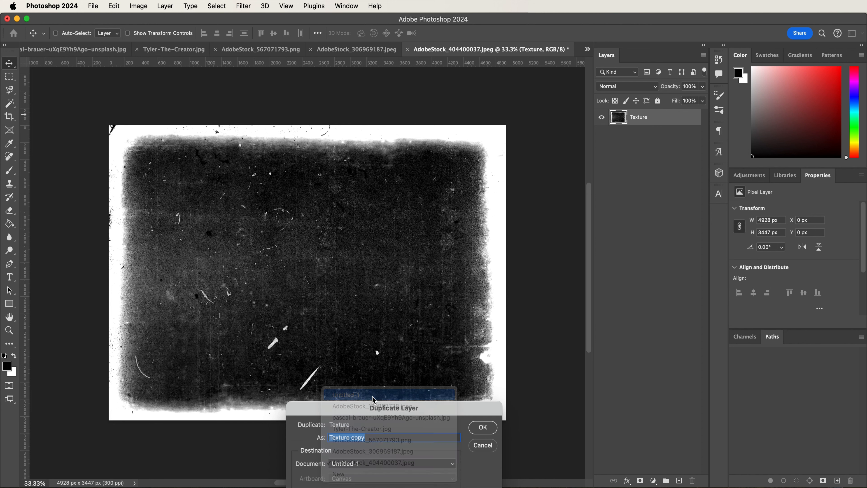
click(481, 434)
click(588, 49)
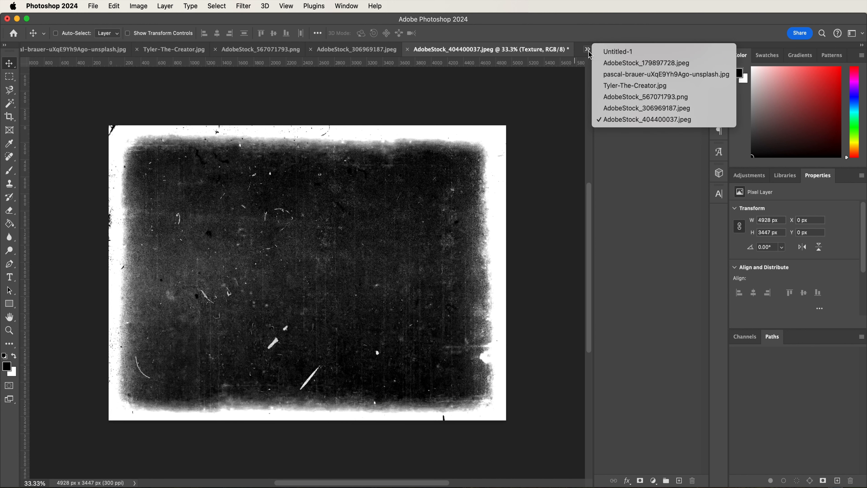
click(605, 55)
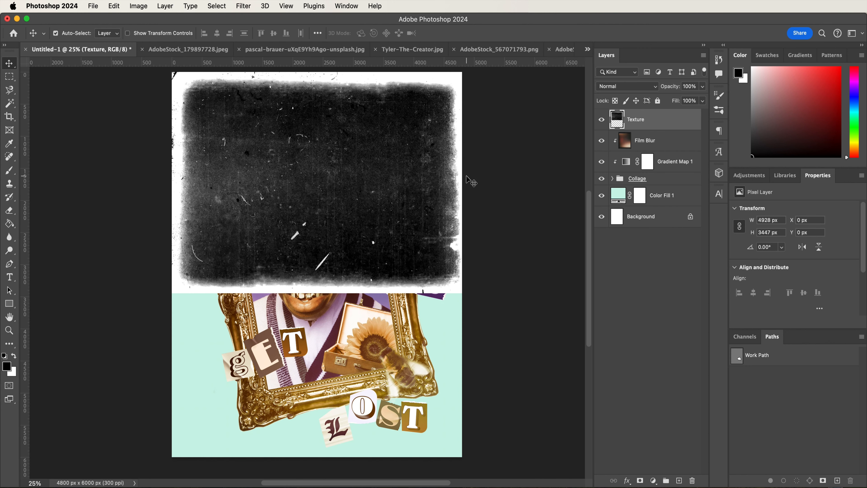
Step: Rotate the Texture layer 90°, scale it to 158.27%, and center it horizontally so it covers the canvas
key(super+t)
drag(492, 173, 331, 333)
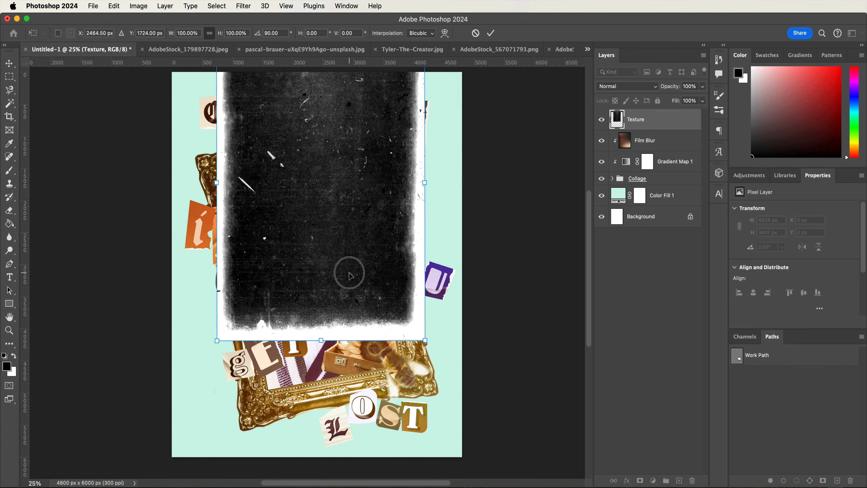
drag(348, 271, 292, 312)
drag(368, 381, 526, 483)
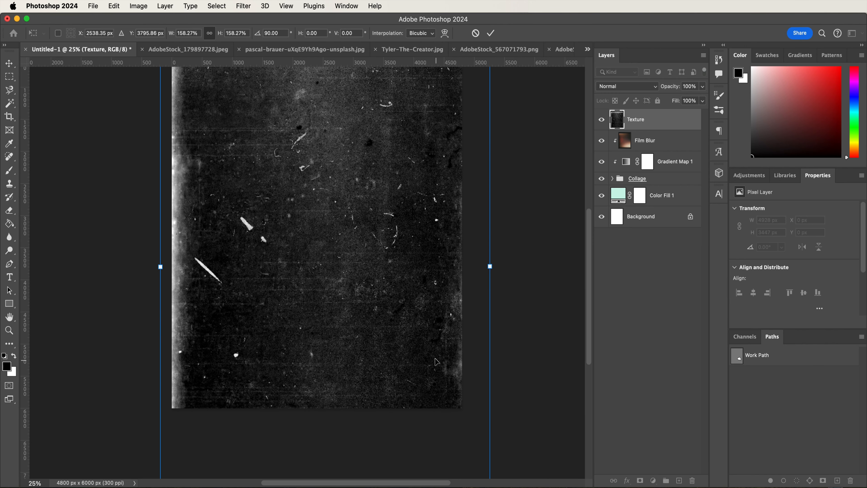
scroll(437, 362, up, 5)
mouse_move(414, 359)
mouse_down()
mouse_move(404, 350)
mouse_move(409, 343)
mouse_up()
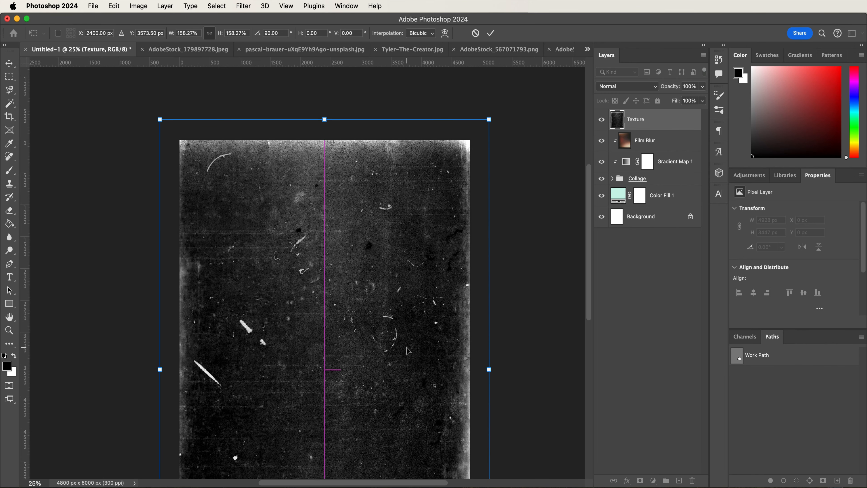
key(Return)
Step: Clip the Texture layer to the Collage group and set its blend mode to Linear Dodge (Add)
right_click(659, 126)
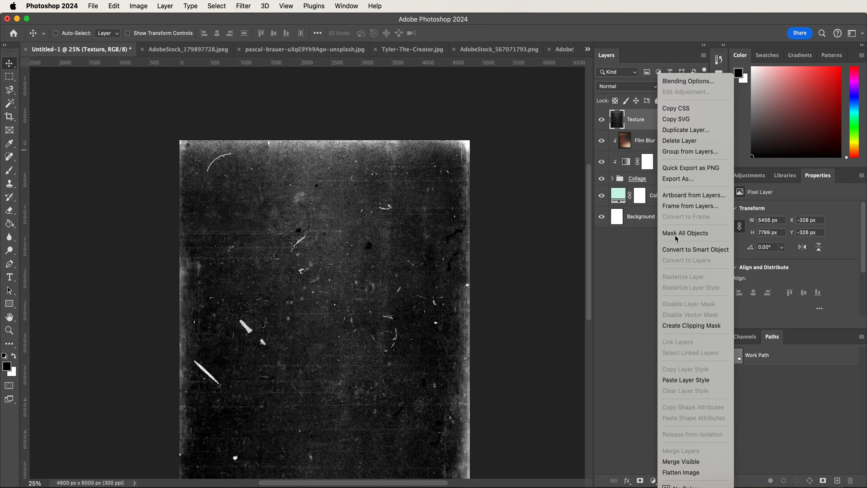
click(682, 325)
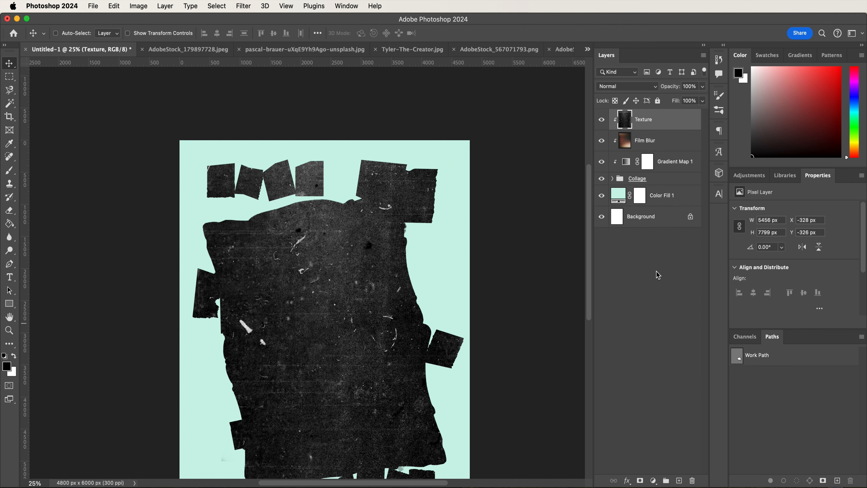
click(618, 88)
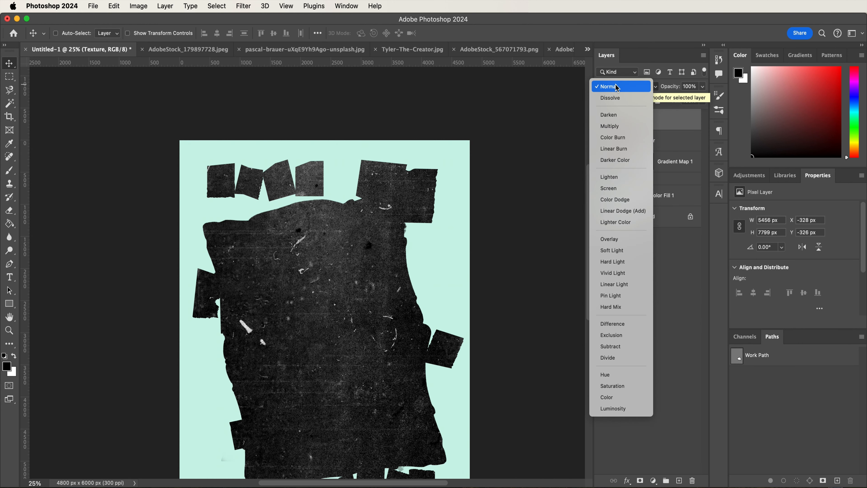
click(614, 213)
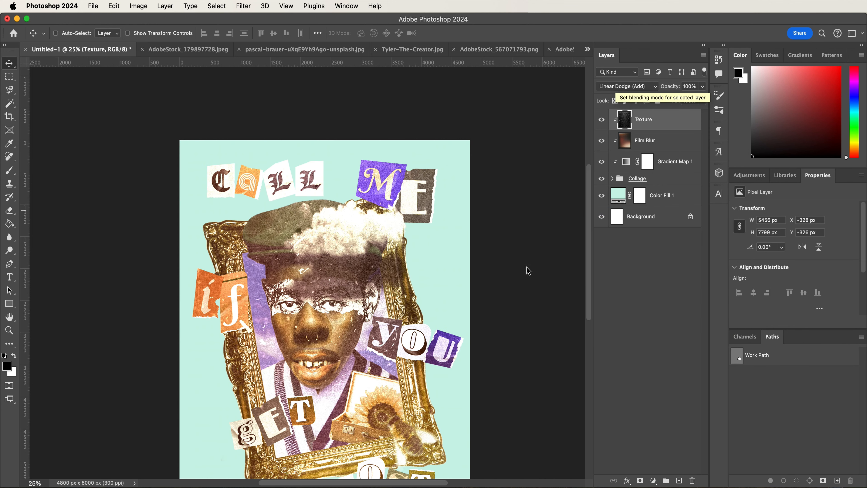
scroll(532, 271, down, 5)
scroll(532, 270, right, 2)
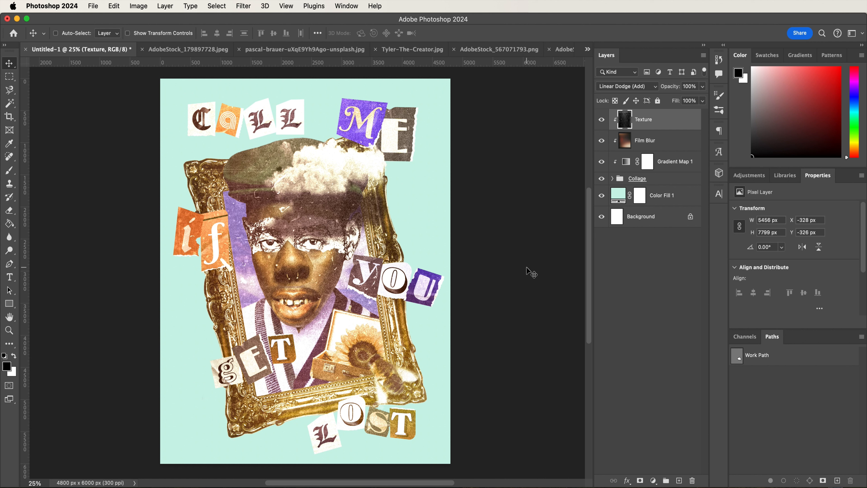